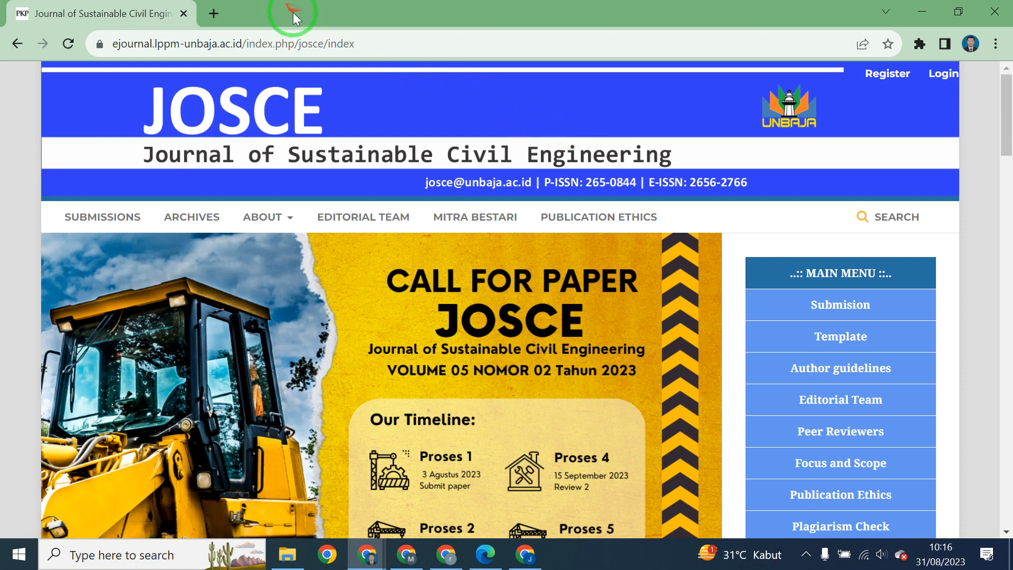
In a single fresh tab, search Google for 'josce' and open the JOSCE journal home page from the results.
{"action": "left_click", "coordinate": [217, 17]}
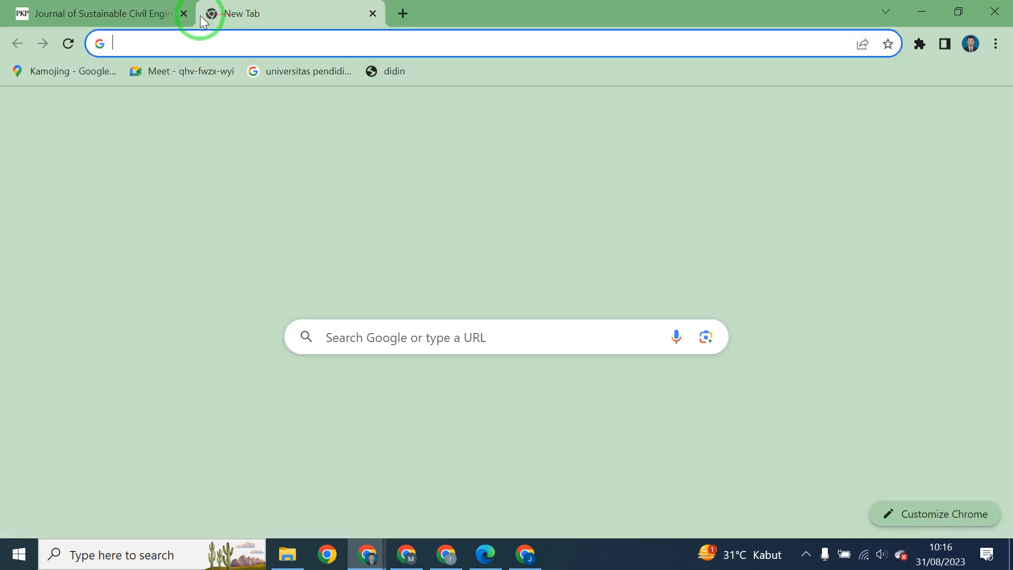
{"action": "left_click", "coordinate": [184, 13]}
{"action": "left_click", "coordinate": [187, 38]}
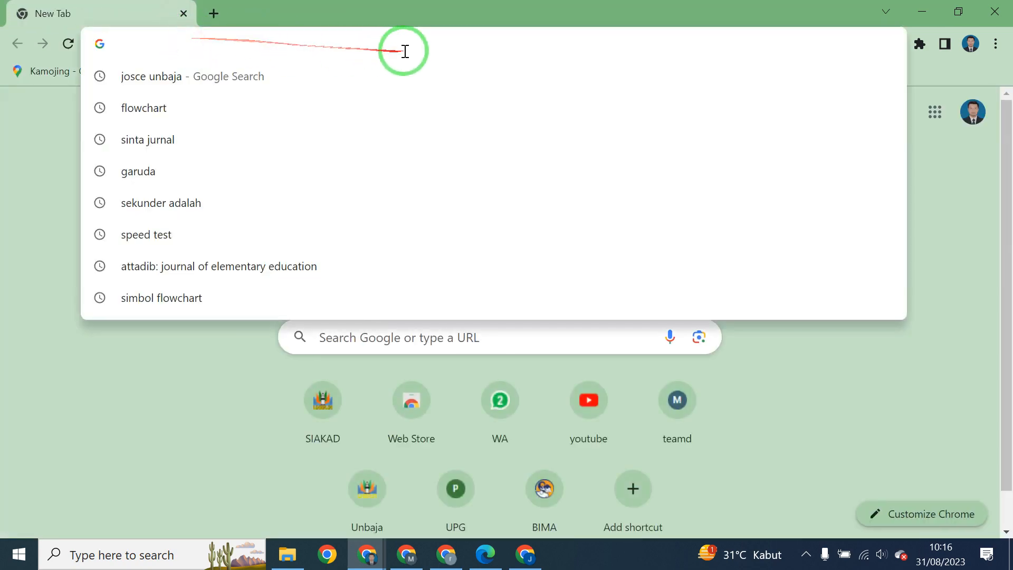
{"action": "left_click", "coordinate": [942, 172]}
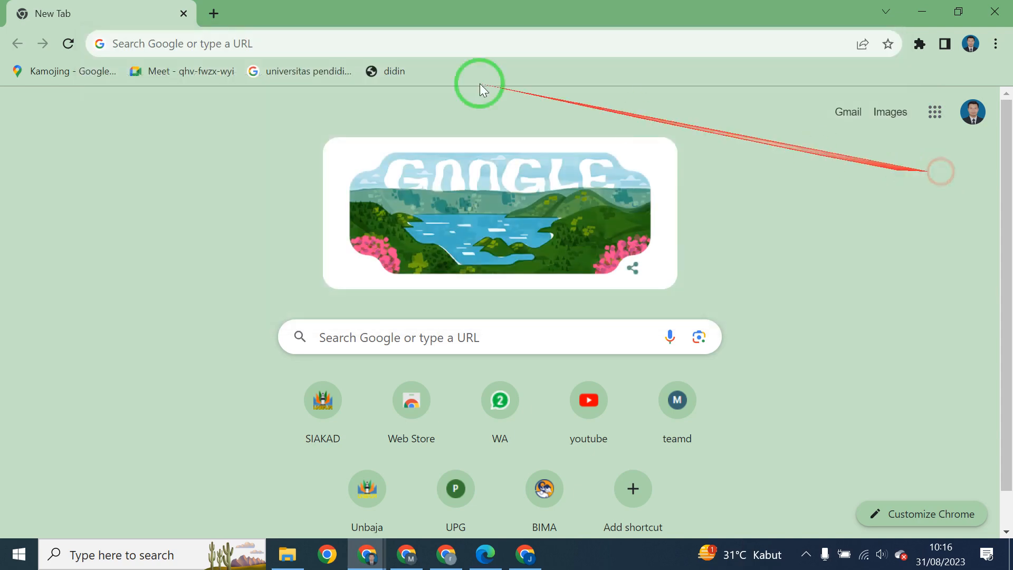
{"action": "left_click", "coordinate": [282, 44]}
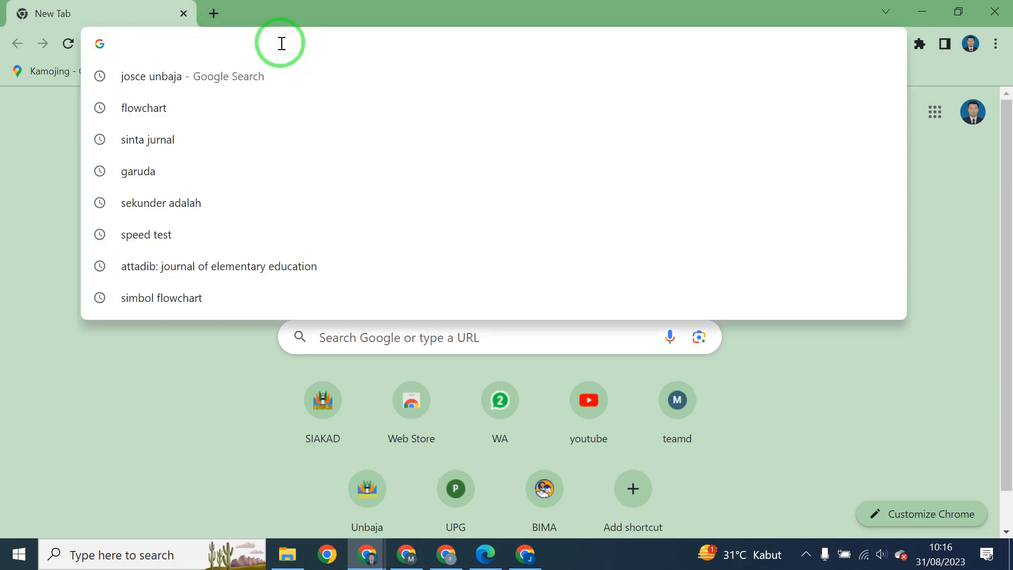
{"action": "type", "text": "josce unbaja"}
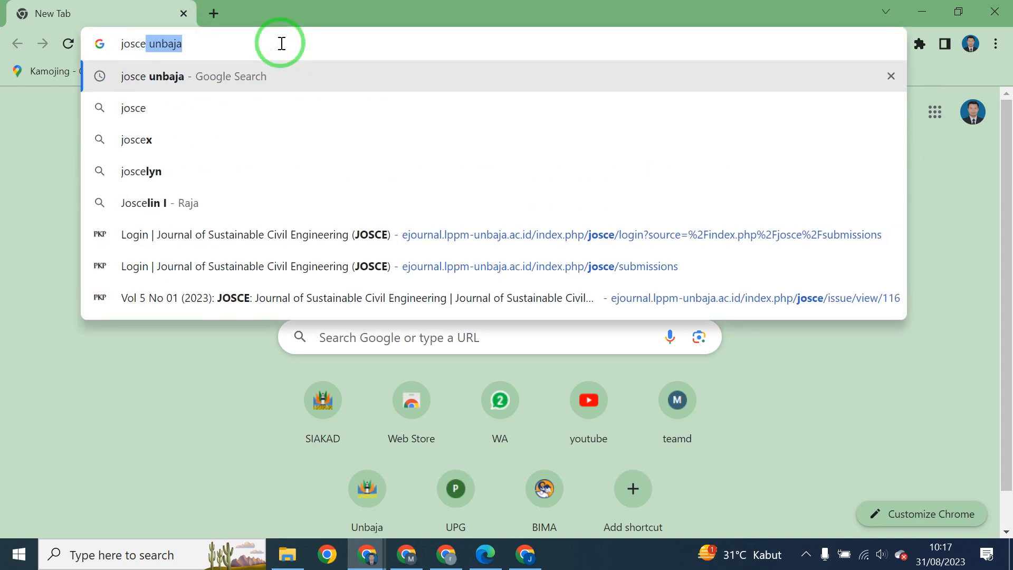
{"action": "key", "text": "Return"}
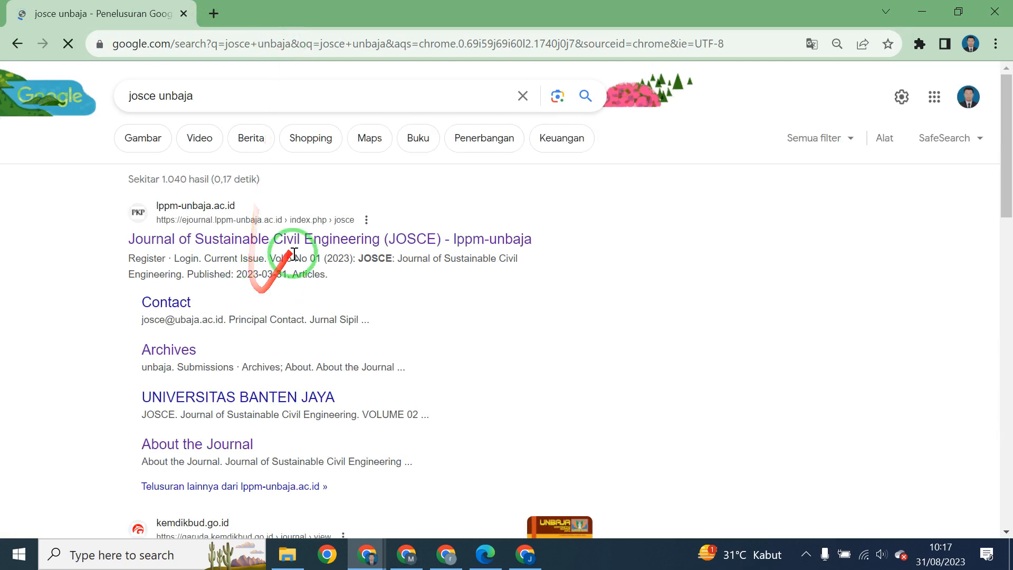
{"action": "left_click", "coordinate": [315, 243]}
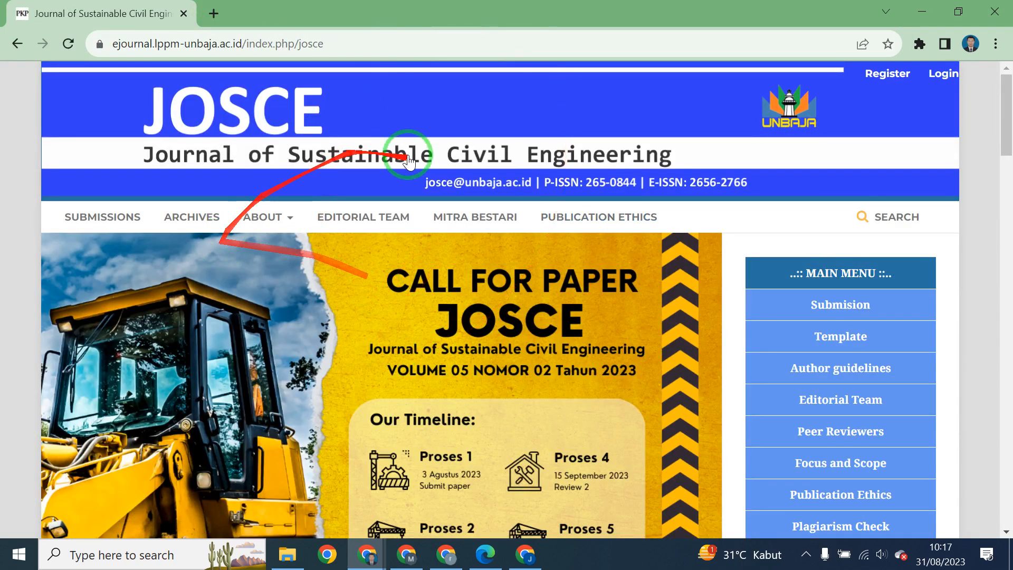
{"action": "scroll", "coordinate": [419, 303], "scroll_direction": "down", "scroll_amount": 5}
{"action": "scroll", "coordinate": [419, 302], "scroll_direction": "up", "scroll_amount": 5}
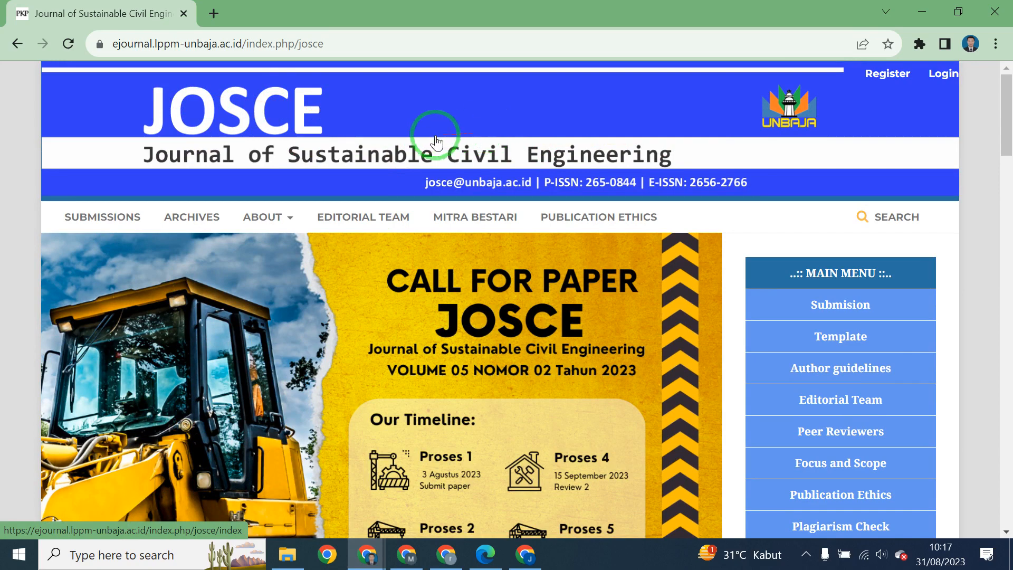
{"action": "scroll", "coordinate": [597, 167], "scroll_direction": "down", "scroll_amount": 1}
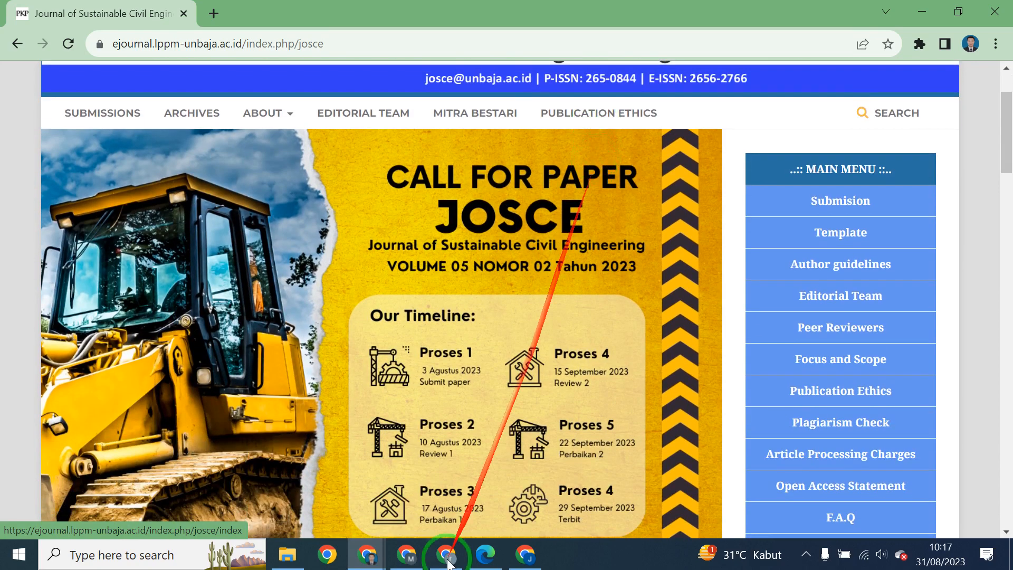
{"action": "scroll", "coordinate": [480, 370], "scroll_direction": "down", "scroll_amount": 3}
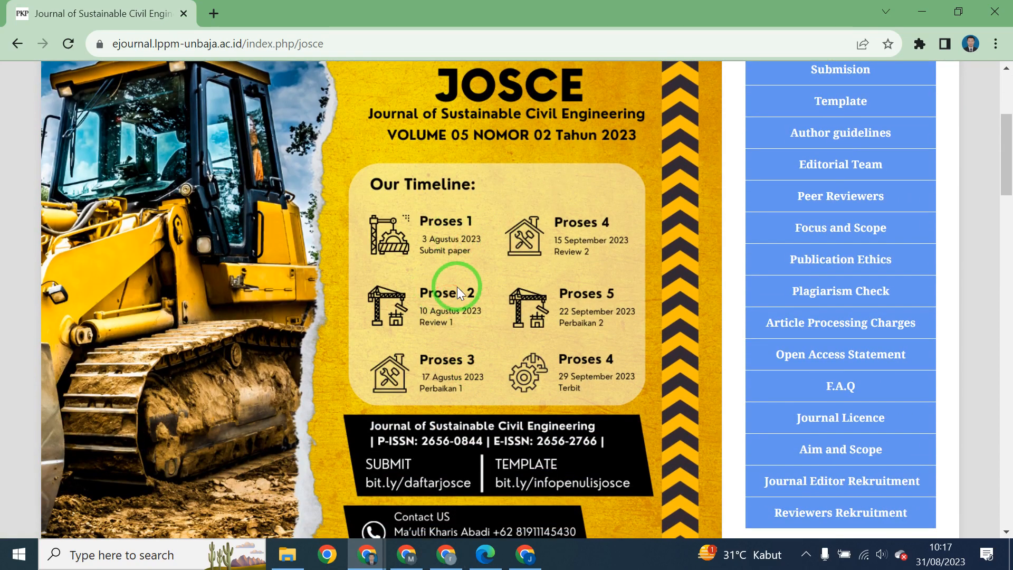
{"action": "scroll", "coordinate": [457, 287], "scroll_direction": "up", "scroll_amount": 2}
{"action": "scroll", "coordinate": [813, 401], "scroll_direction": "down", "scroll_amount": 8}
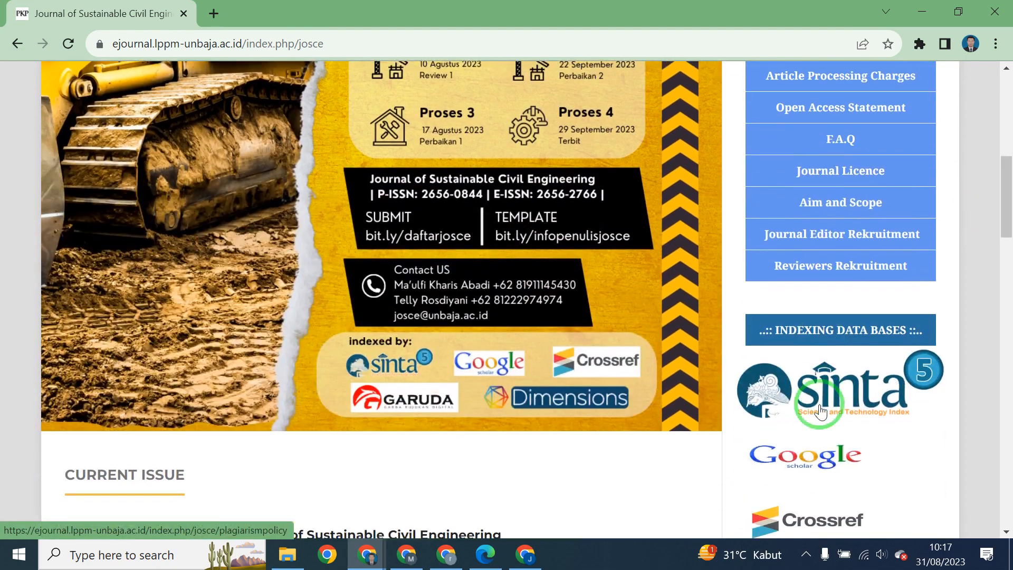
{"action": "scroll", "coordinate": [819, 411], "scroll_direction": "down", "scroll_amount": 12}
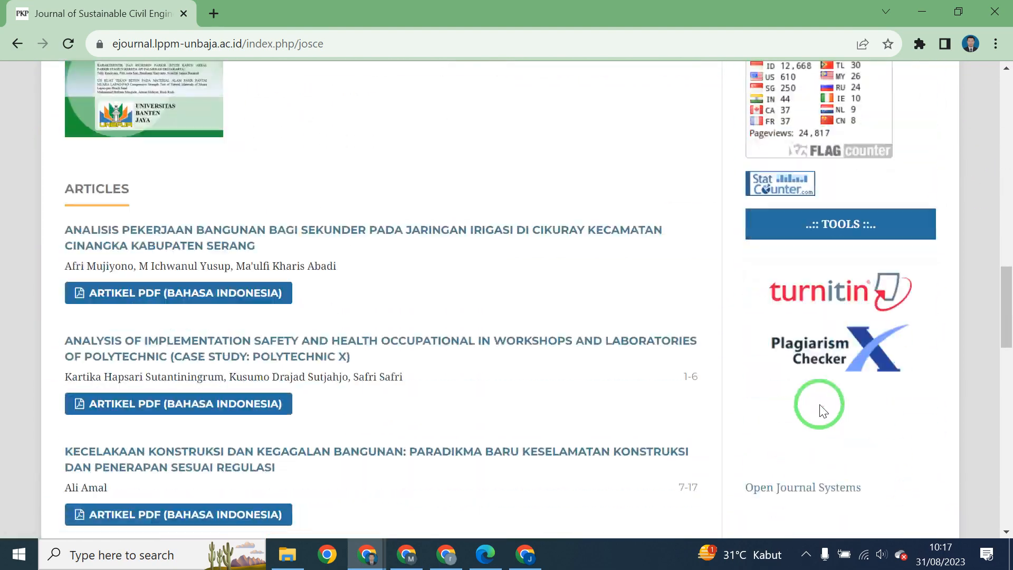
{"action": "scroll", "coordinate": [819, 411], "scroll_direction": "up", "scroll_amount": 20}
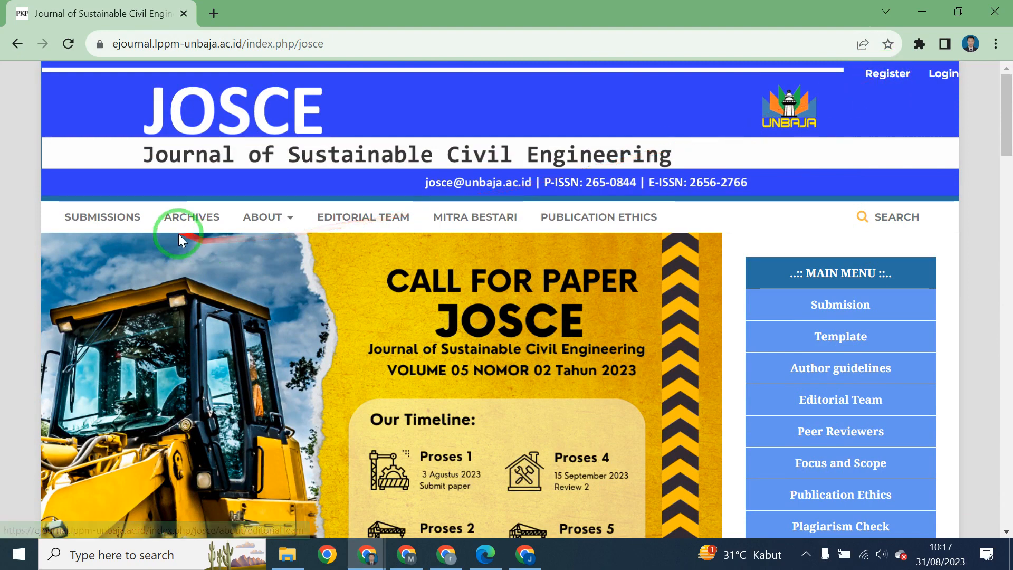
From the SUBMISSIONS guidelines page, open the JOSCE registration form through the notice's Register link.
{"action": "left_click", "coordinate": [100, 211]}
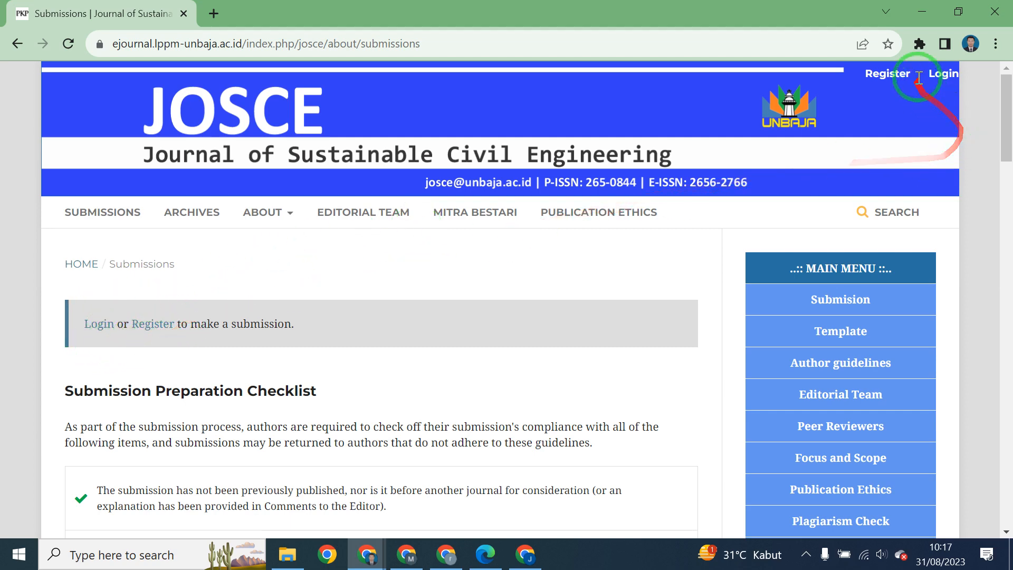
{"action": "left_click", "coordinate": [887, 77]}
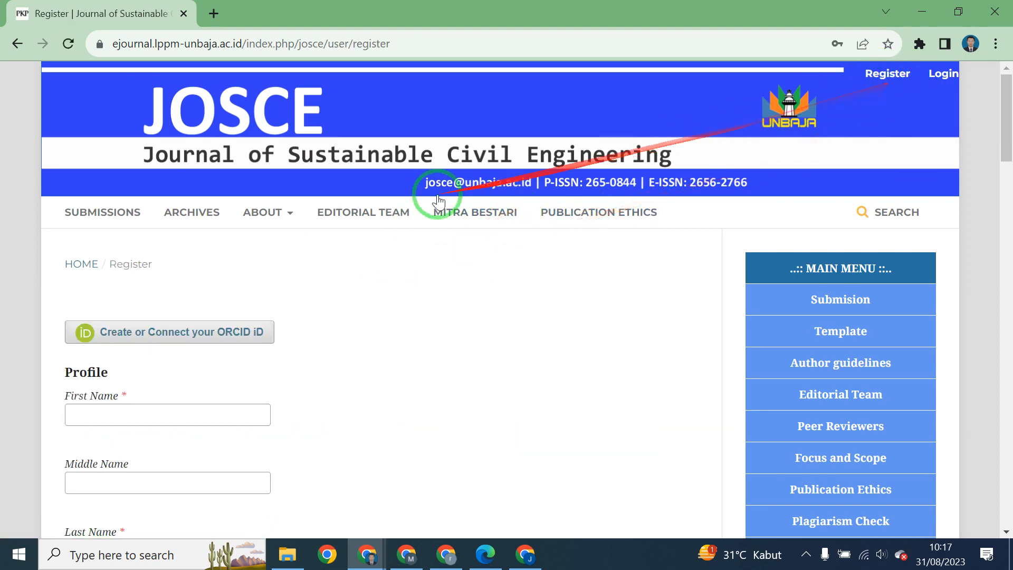
{"action": "left_click", "coordinate": [118, 228]}
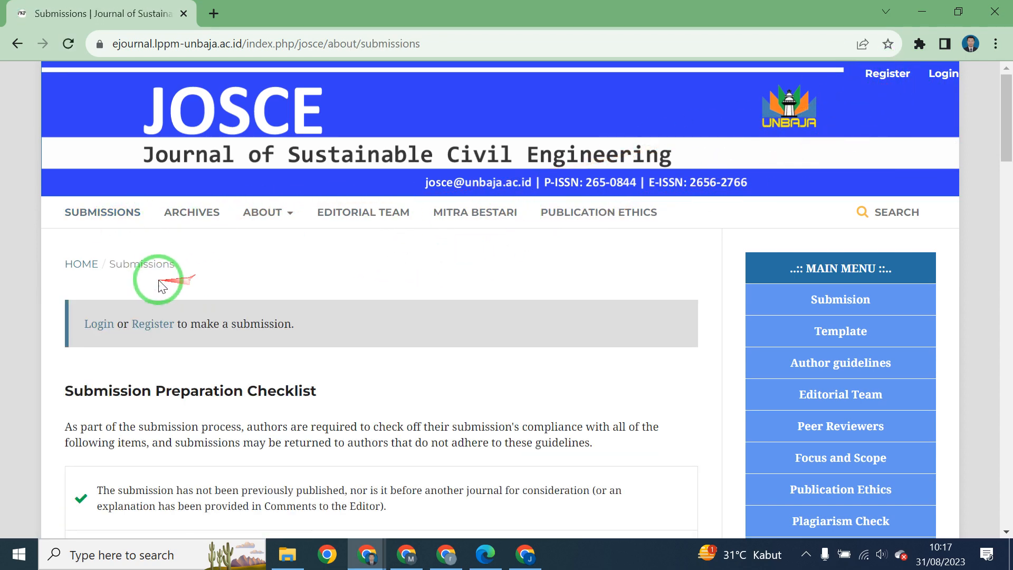
{"action": "left_click", "coordinate": [145, 335]}
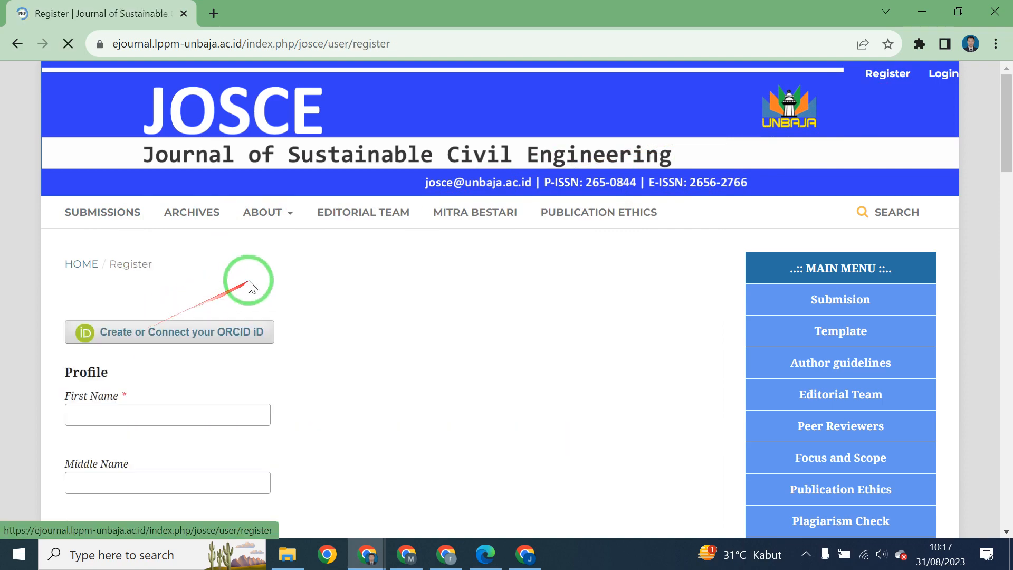
{"action": "scroll", "coordinate": [251, 282], "scroll_direction": "down", "scroll_amount": 1}
{"action": "scroll", "coordinate": [251, 285], "scroll_direction": "down", "scroll_amount": 15}
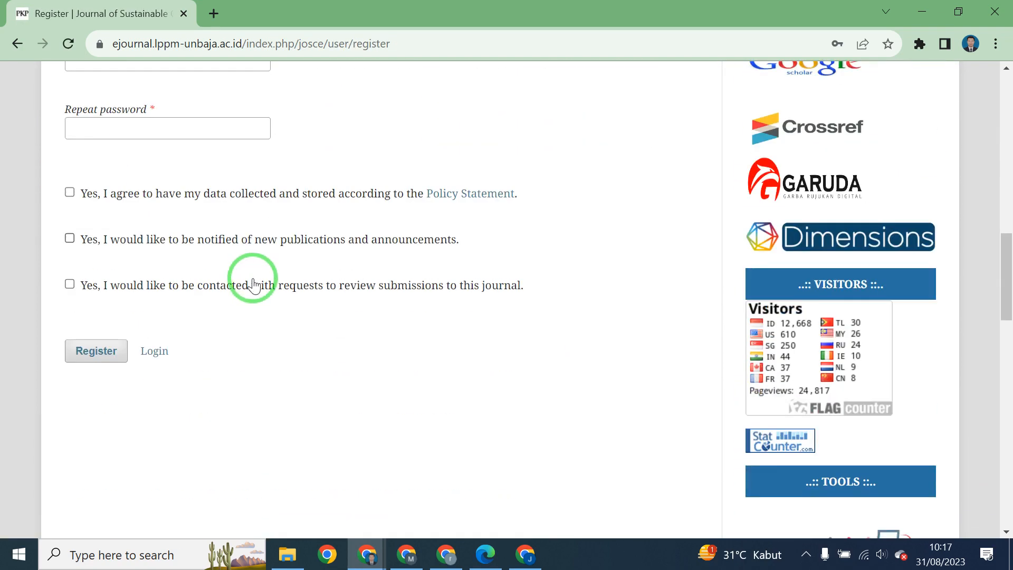
{"action": "scroll", "coordinate": [252, 285], "scroll_direction": "up", "scroll_amount": 10}
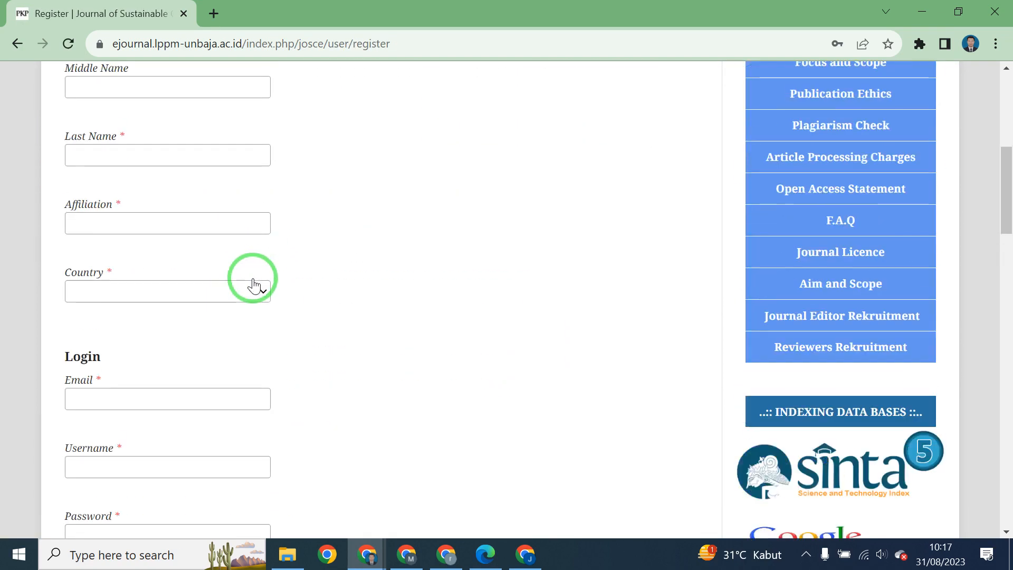
Enter the author's first, middle and last names and affiliation Universitas Banten Jaya.
{"action": "scroll", "coordinate": [254, 285], "scroll_direction": "down", "scroll_amount": 1}
{"action": "left_click", "coordinate": [211, 259]}
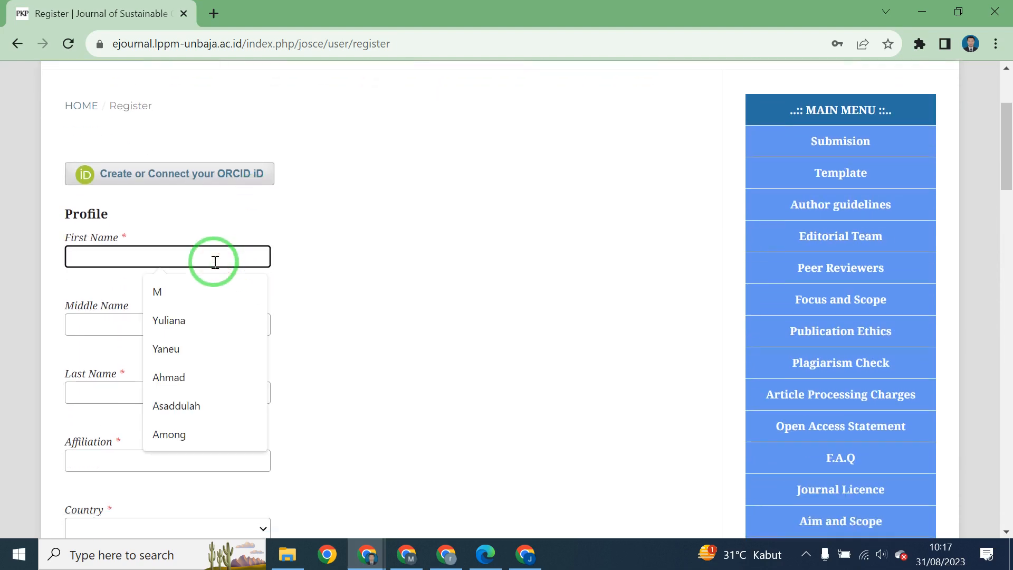
{"action": "type", "text": "M"}
{"action": "key", "text": "BackSpace"}
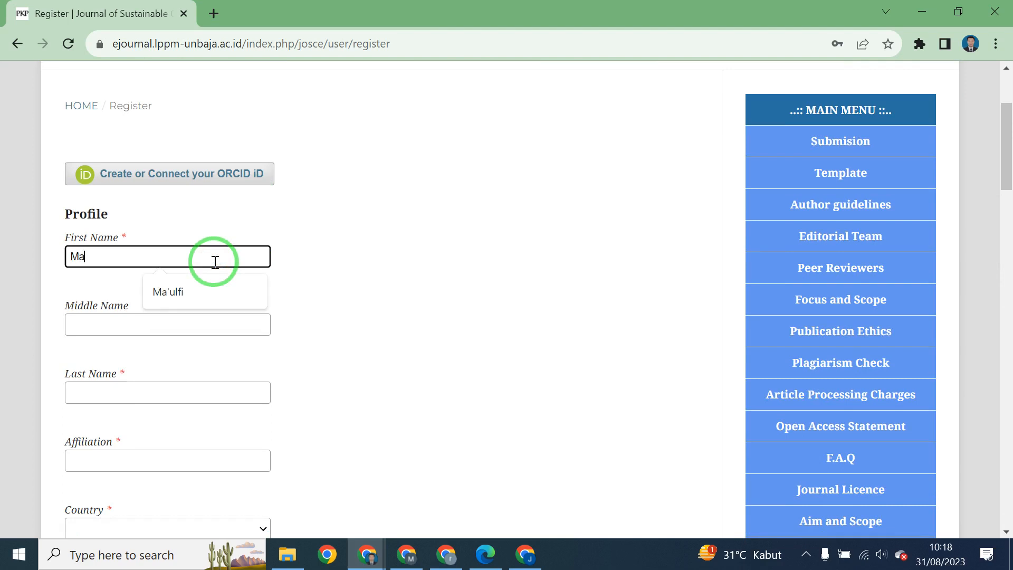
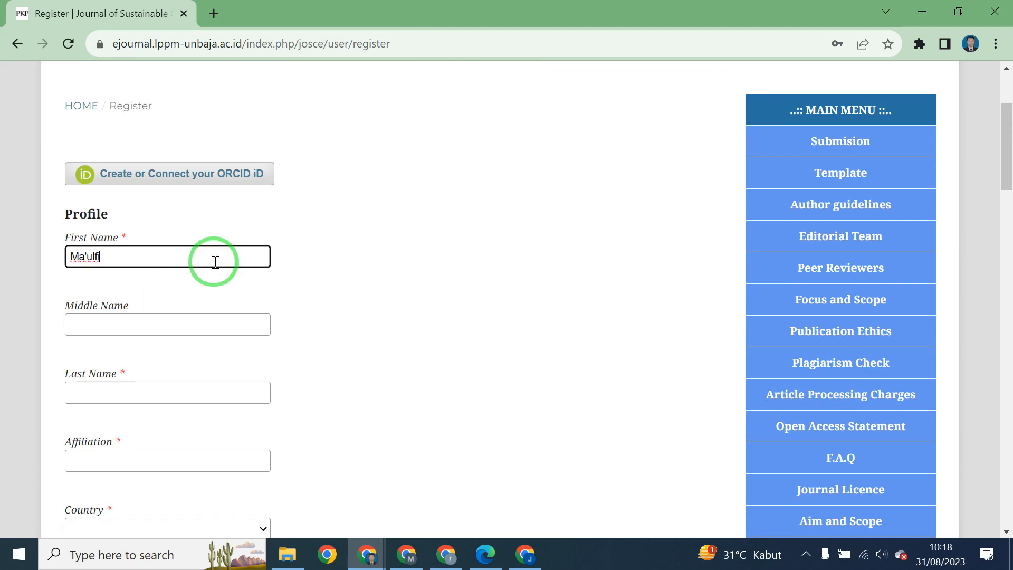
{"action": "key", "text": "Tab"}
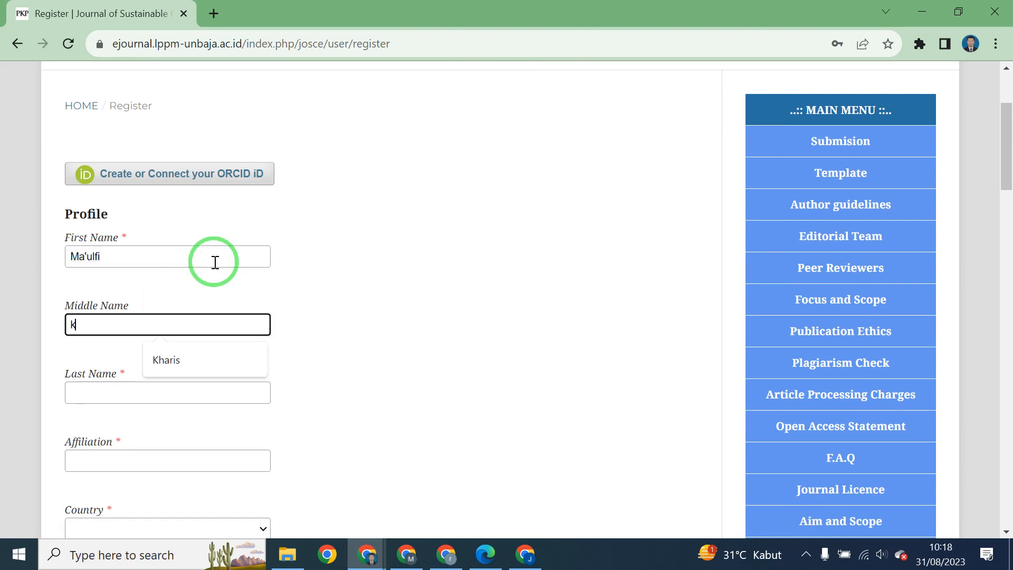
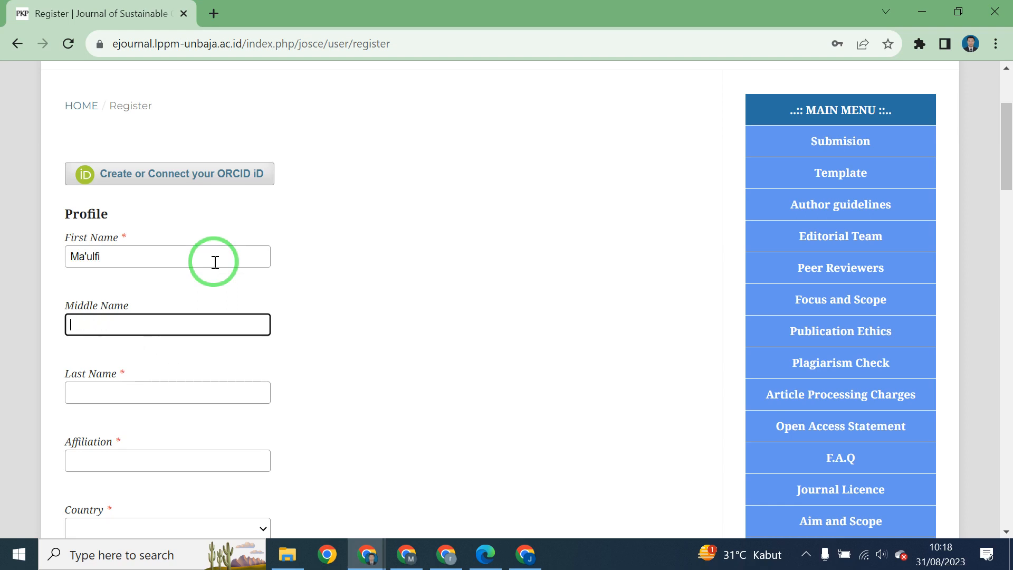
{"action": "key", "text": "Tab"}
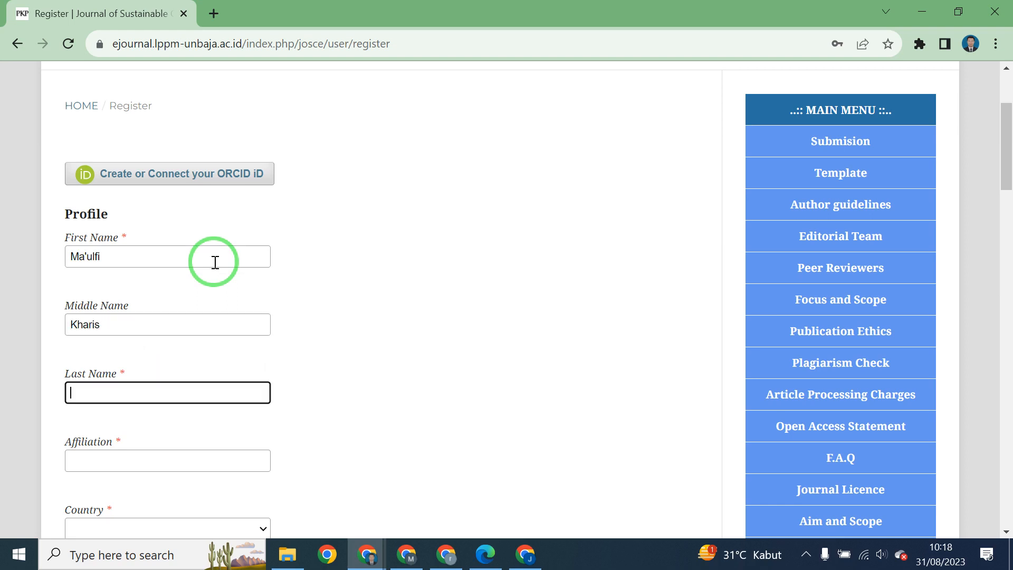
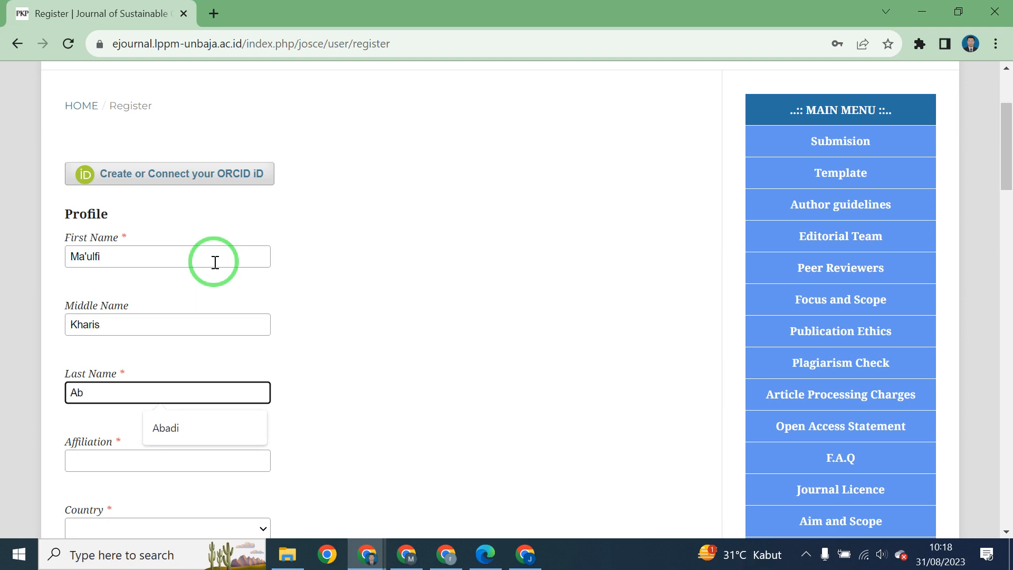
{"action": "key", "text": "Tab"}
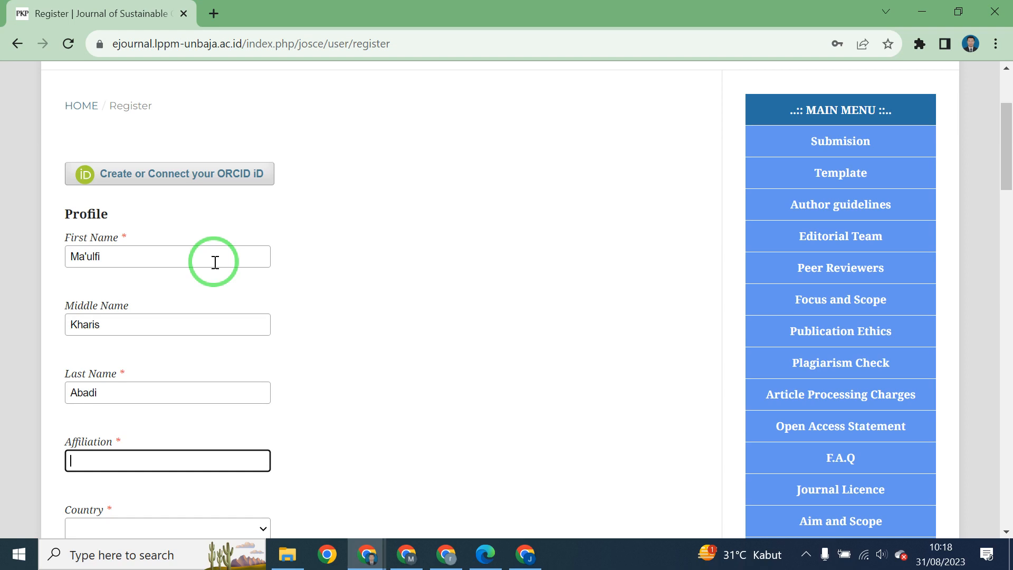
{"action": "type", "text": "Uni"}
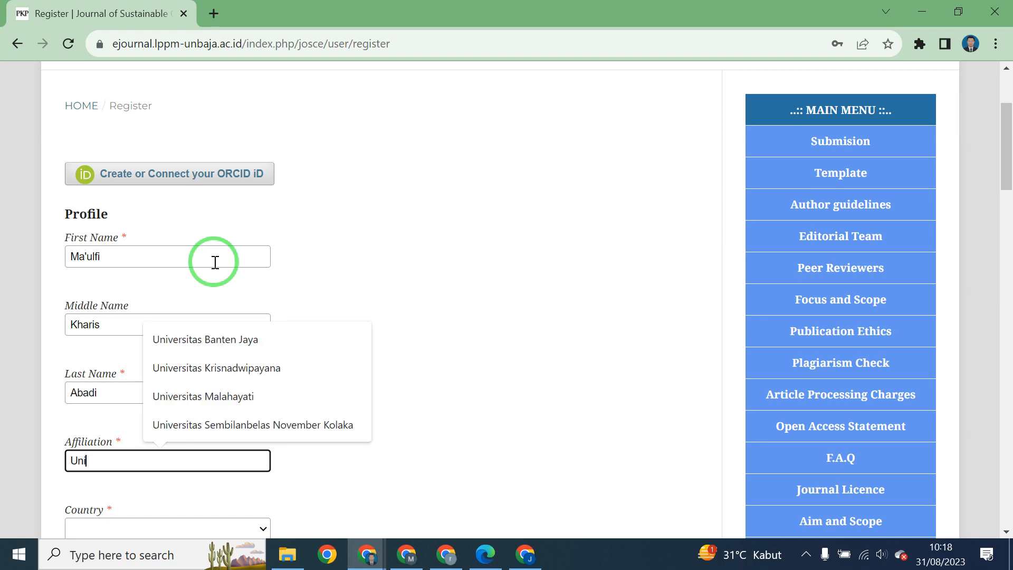
{"action": "type", "text": "f"}
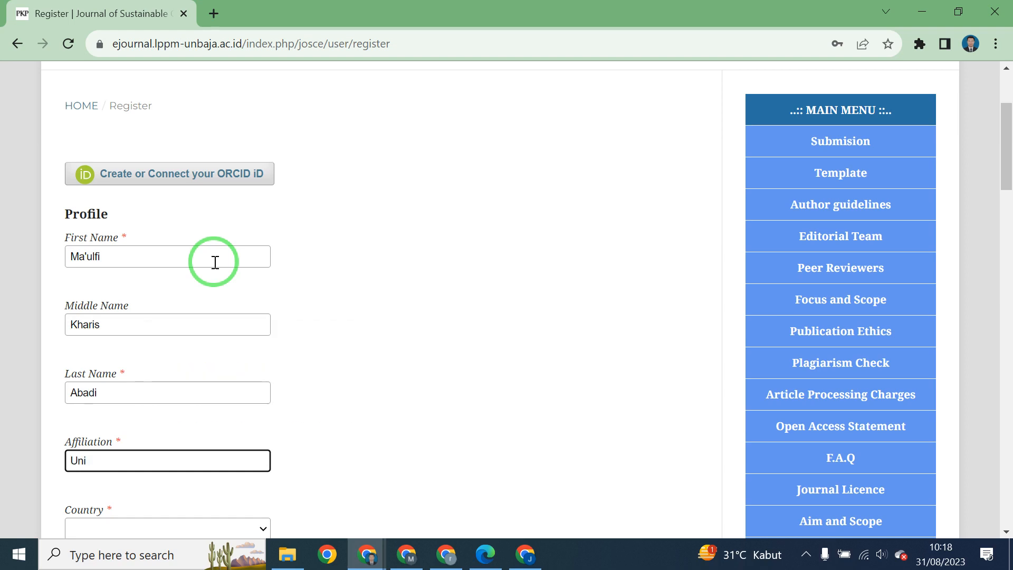
{"action": "type", "text": "vers"}
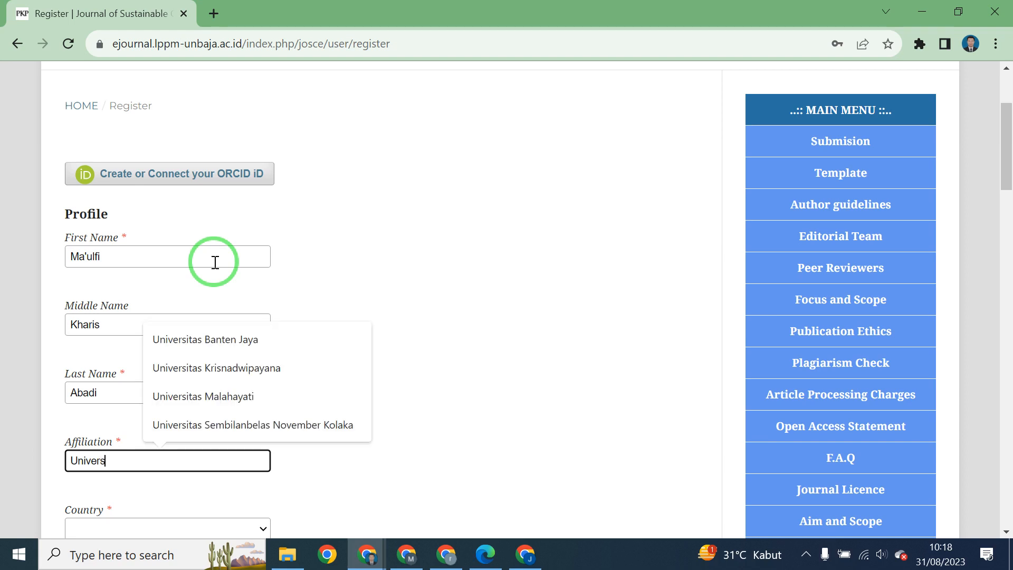
{"action": "type", "text": "itas Banten "}
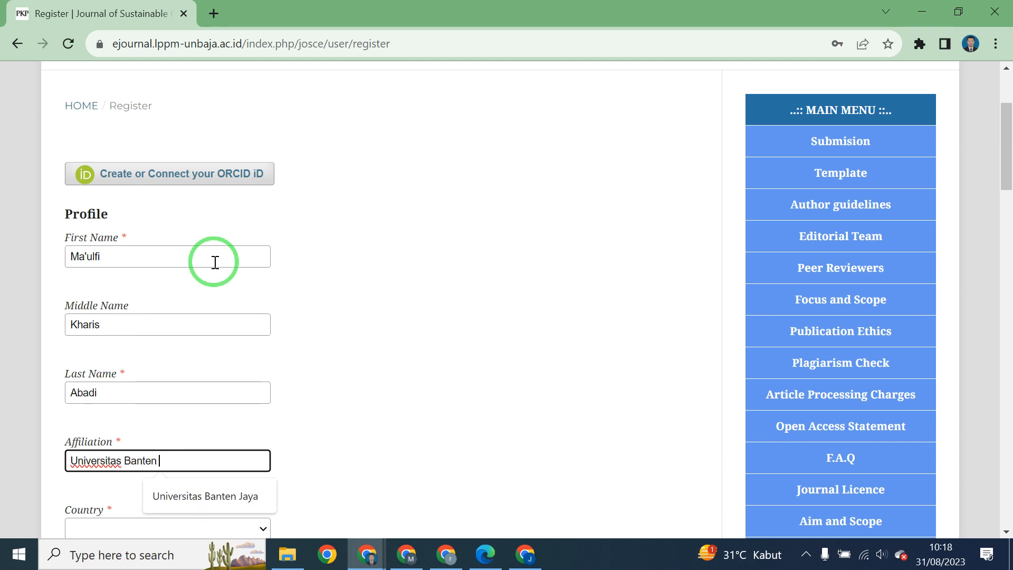
{"action": "type", "text": "Jaya"}
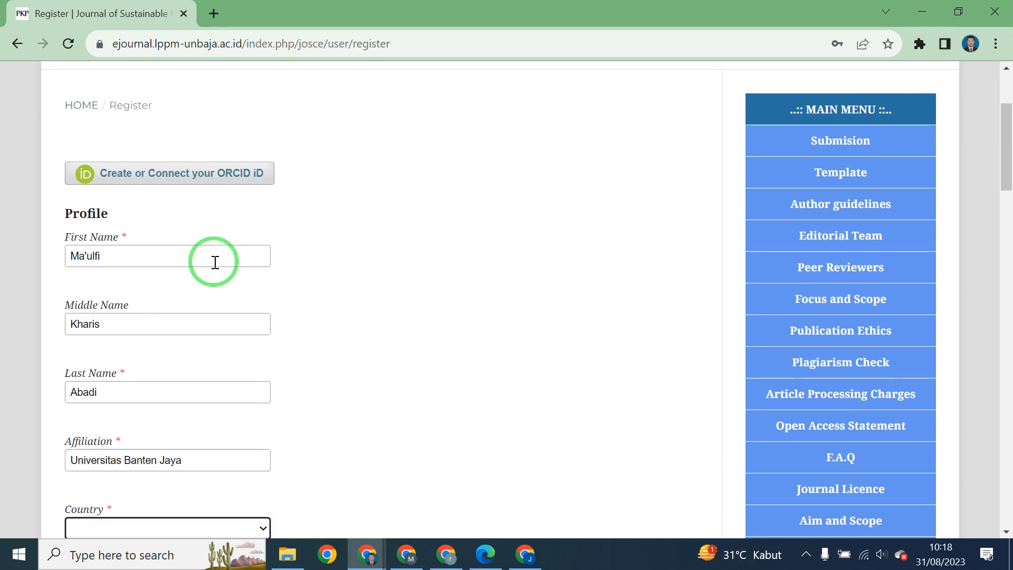
Choose Indonesia in the registration Country dropdown.
{"action": "key", "text": "Tab"}
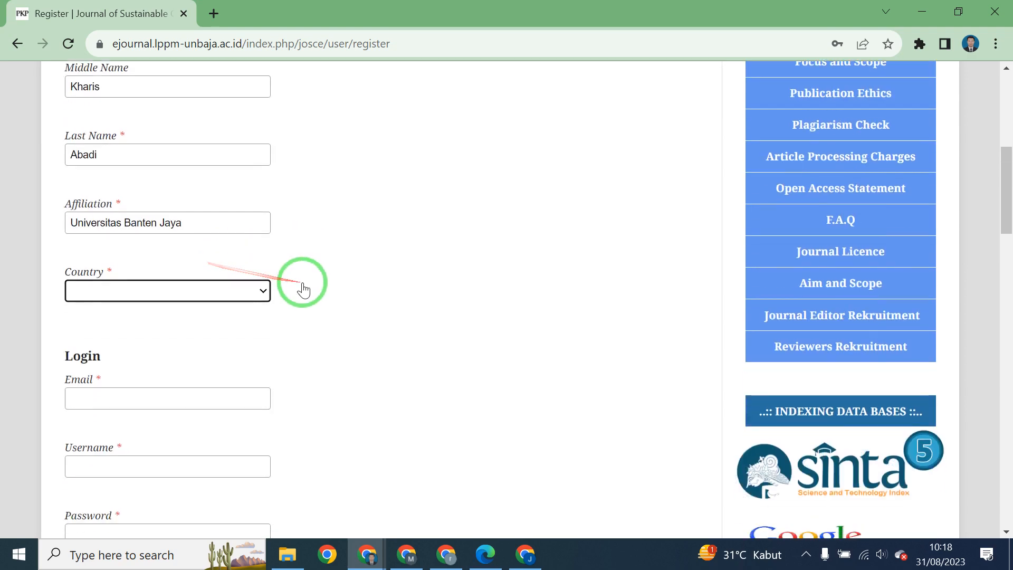
{"action": "left_click", "coordinate": [248, 287]}
{"action": "key", "text": "i"}
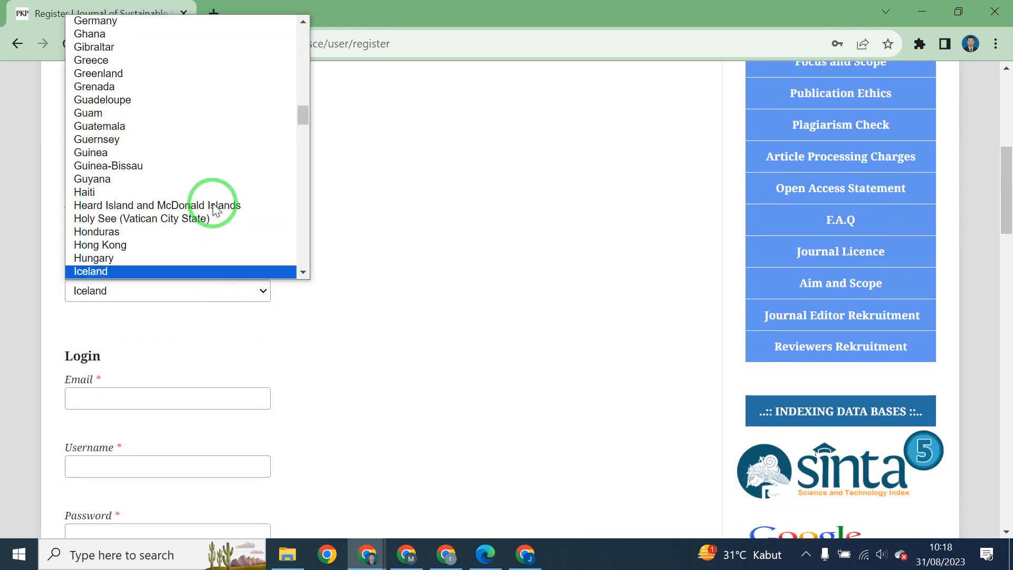
{"action": "scroll", "coordinate": [206, 207], "scroll_direction": "down", "scroll_amount": 3}
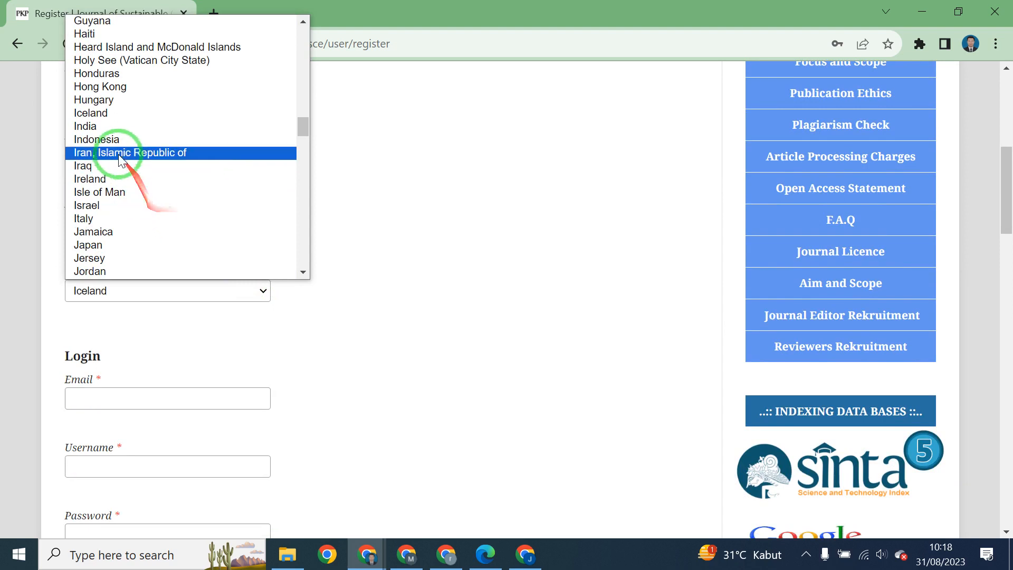
{"action": "left_click", "coordinate": [113, 140]}
{"action": "scroll", "coordinate": [183, 197], "scroll_direction": "down", "scroll_amount": 5}
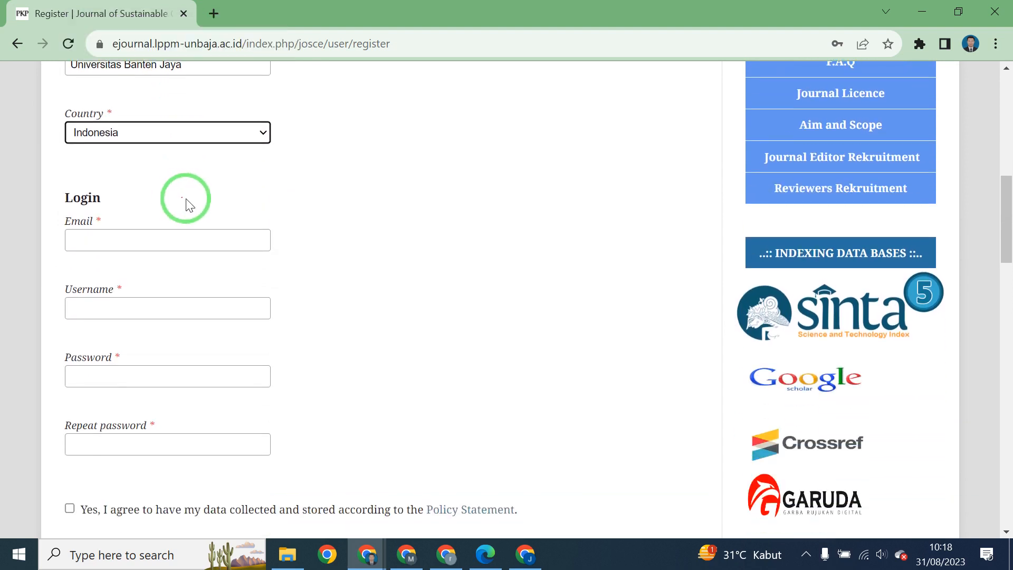
{"action": "scroll", "coordinate": [189, 205], "scroll_direction": "up", "scroll_amount": 3}
{"action": "scroll", "coordinate": [188, 203], "scroll_direction": "down", "scroll_amount": 2}
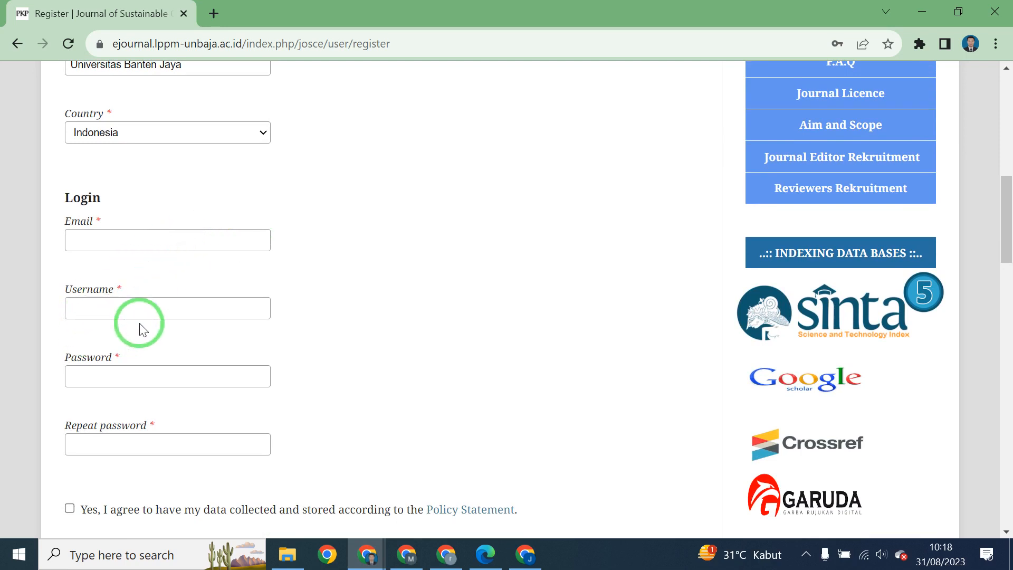
Type the account's login e-mail address into the Email field.
{"action": "left_click", "coordinate": [135, 244]}
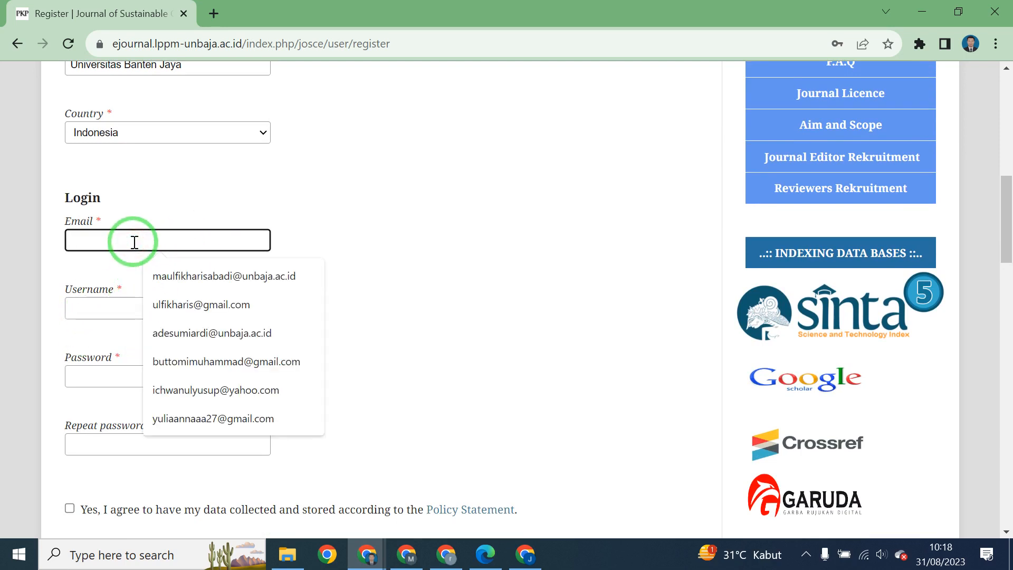
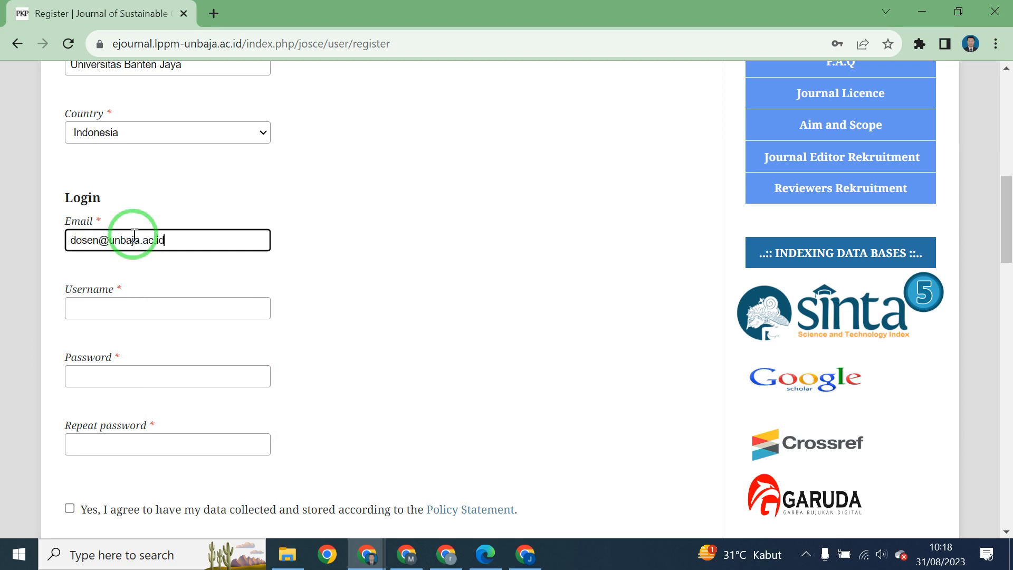
{"action": "left_click", "coordinate": [292, 245]}
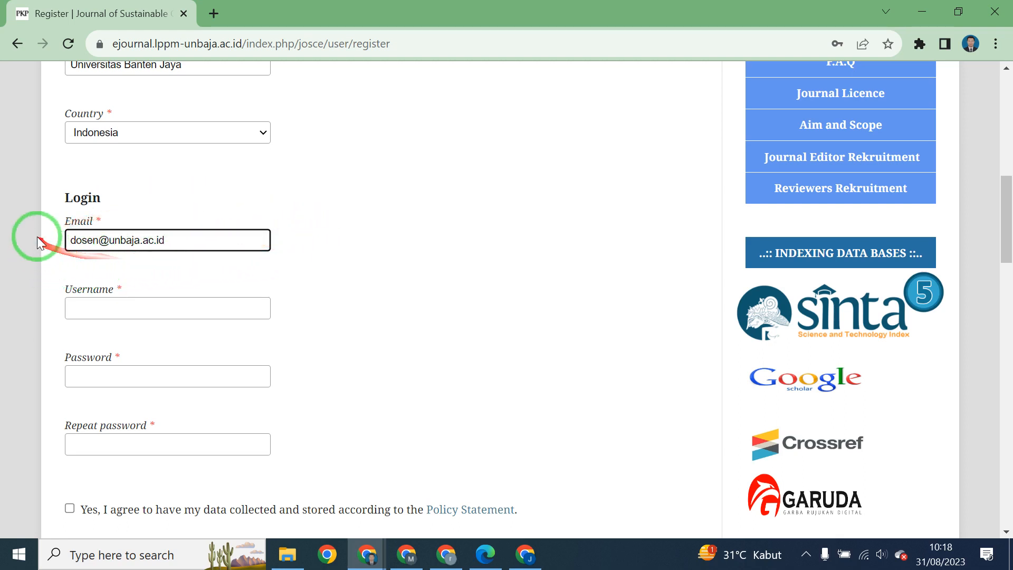
{"action": "left_click", "coordinate": [110, 267]}
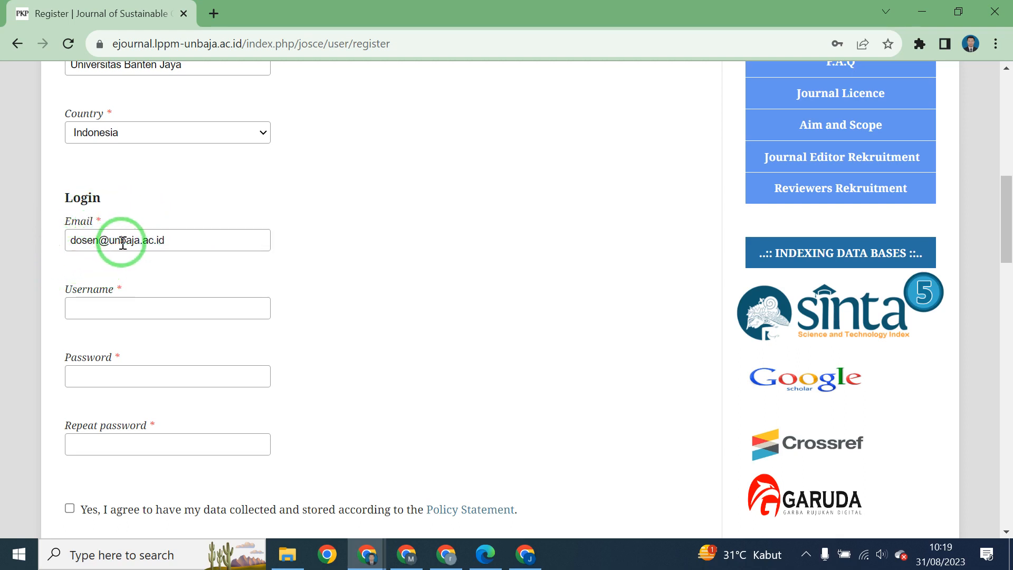
{"action": "scroll", "coordinate": [122, 243], "scroll_direction": "down", "scroll_amount": 1}
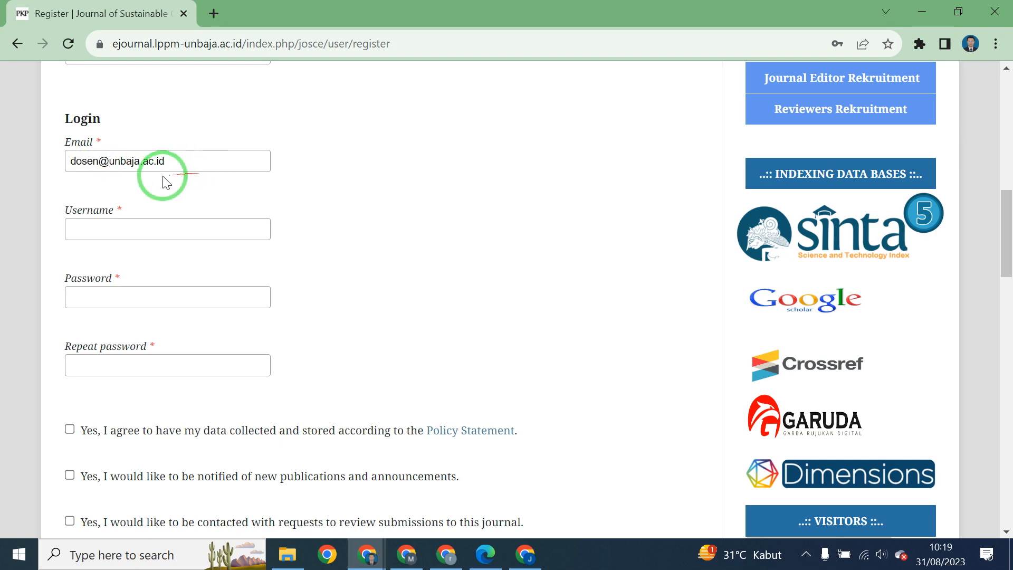
{"action": "scroll", "coordinate": [206, 194], "scroll_direction": "up", "scroll_amount": 1}
{"action": "scroll", "coordinate": [206, 195], "scroll_direction": "up", "scroll_amount": 4}
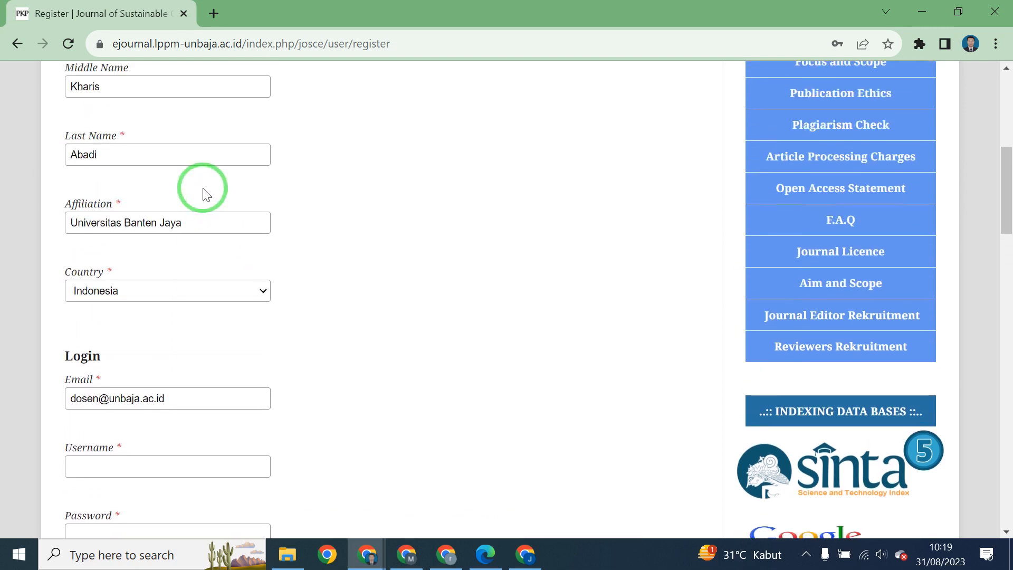
{"action": "scroll", "coordinate": [204, 193], "scroll_direction": "up", "scroll_amount": 7}
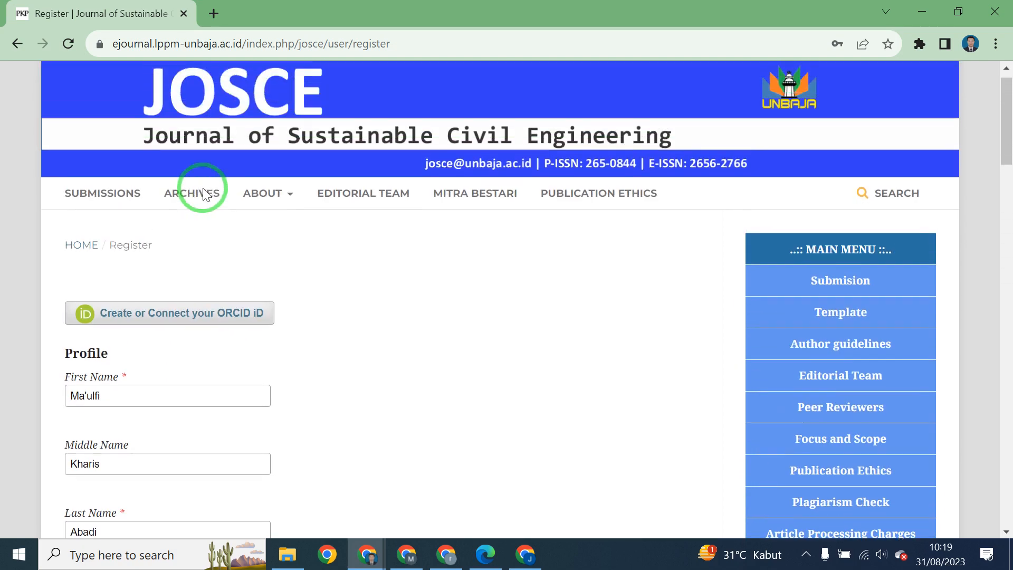
{"action": "scroll", "coordinate": [204, 195], "scroll_direction": "down", "scroll_amount": 9}
{"action": "scroll", "coordinate": [204, 195], "scroll_direction": "down", "scroll_amount": 4}
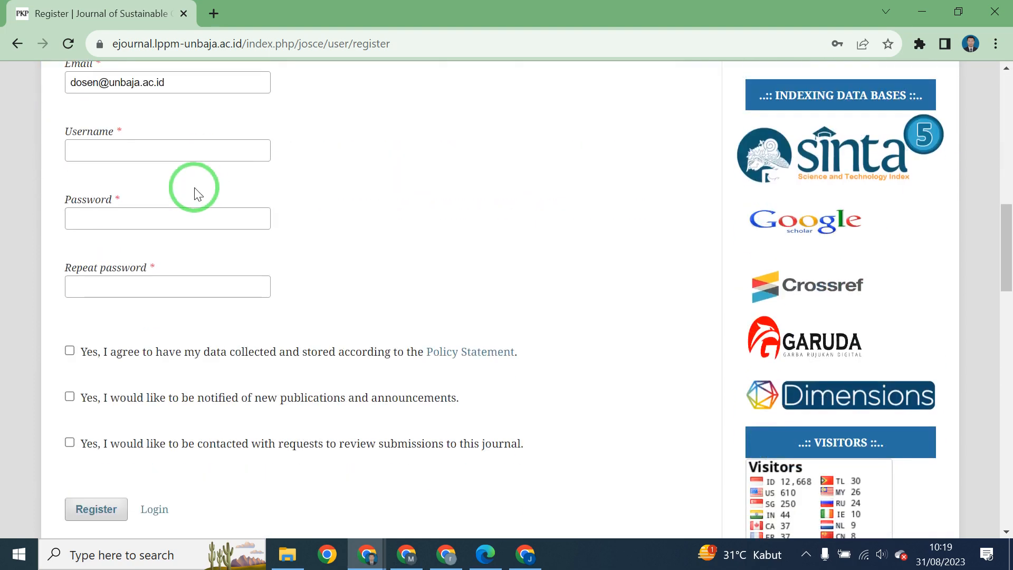
Enter the account username and fill in the password fields.
{"action": "left_click", "coordinate": [190, 157]}
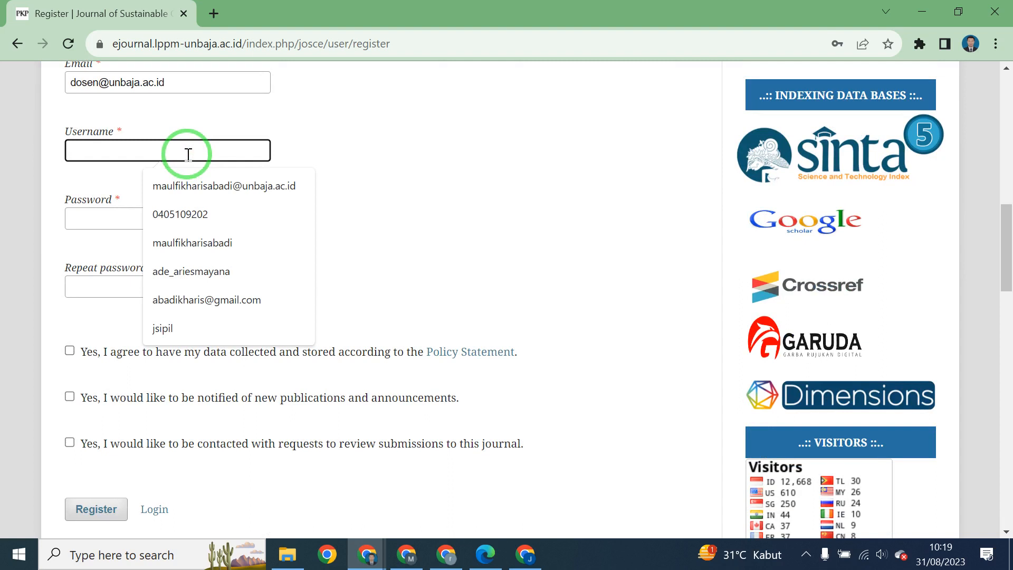
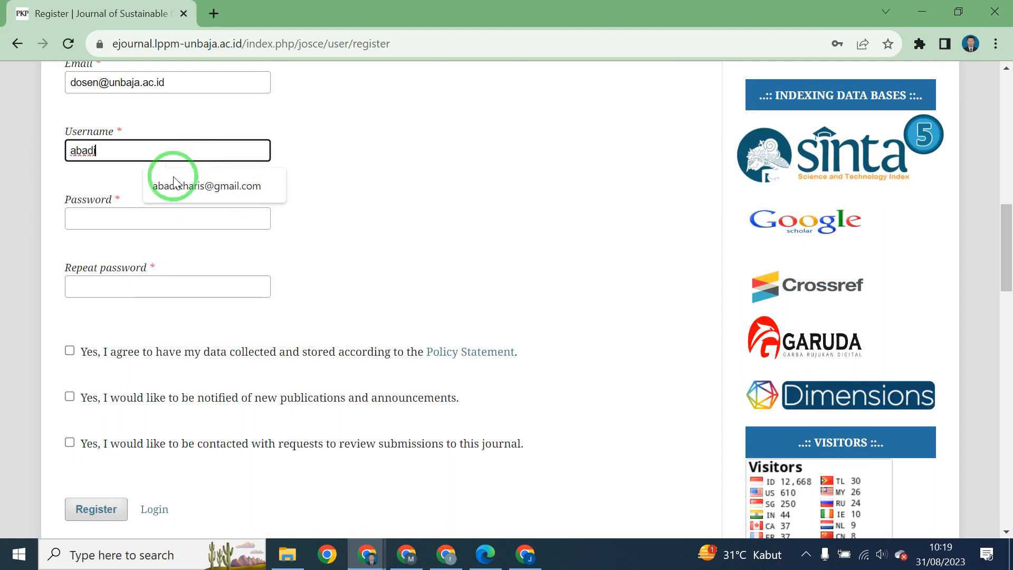
{"action": "left_click", "coordinate": [97, 220]}
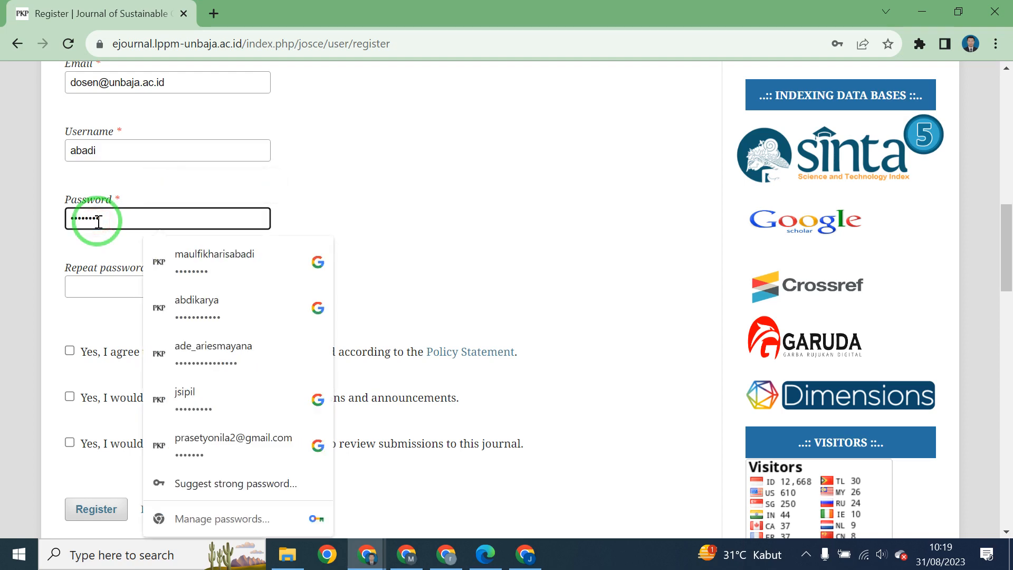
{"action": "left_click", "coordinate": [76, 286]}
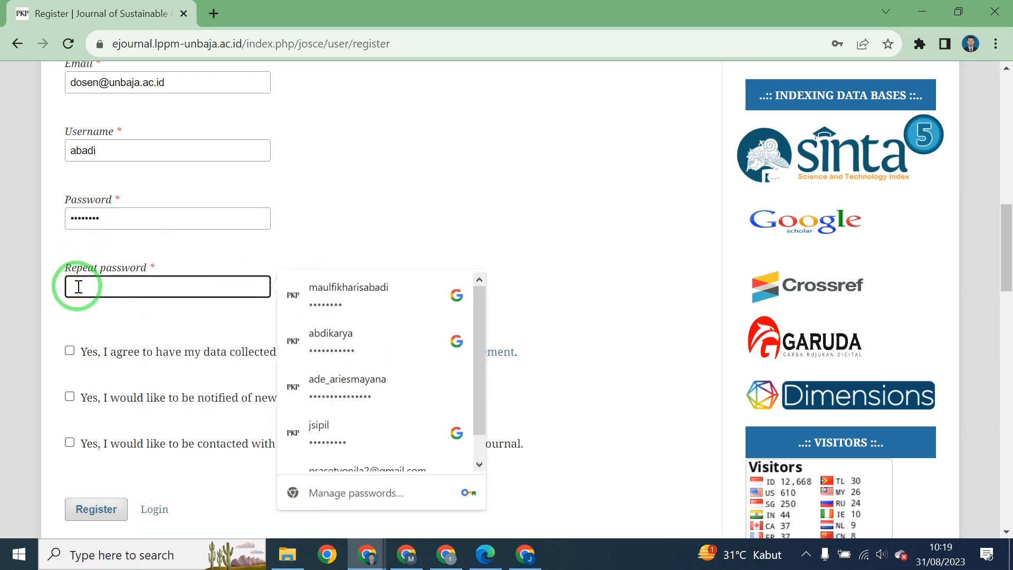
{"action": "type", "text": "••"}
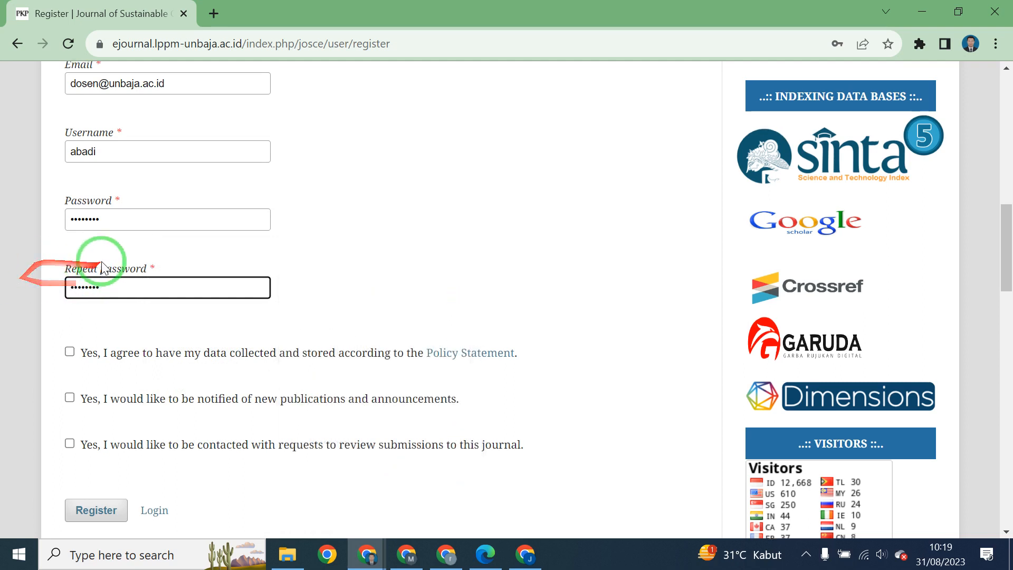
Check the entered e-mail and username, then return to the password entry.
{"action": "scroll", "coordinate": [105, 262], "scroll_direction": "up", "scroll_amount": 2}
{"action": "left_click", "coordinate": [350, 292]}
{"action": "scroll", "coordinate": [349, 299], "scroll_direction": "down", "scroll_amount": 1}
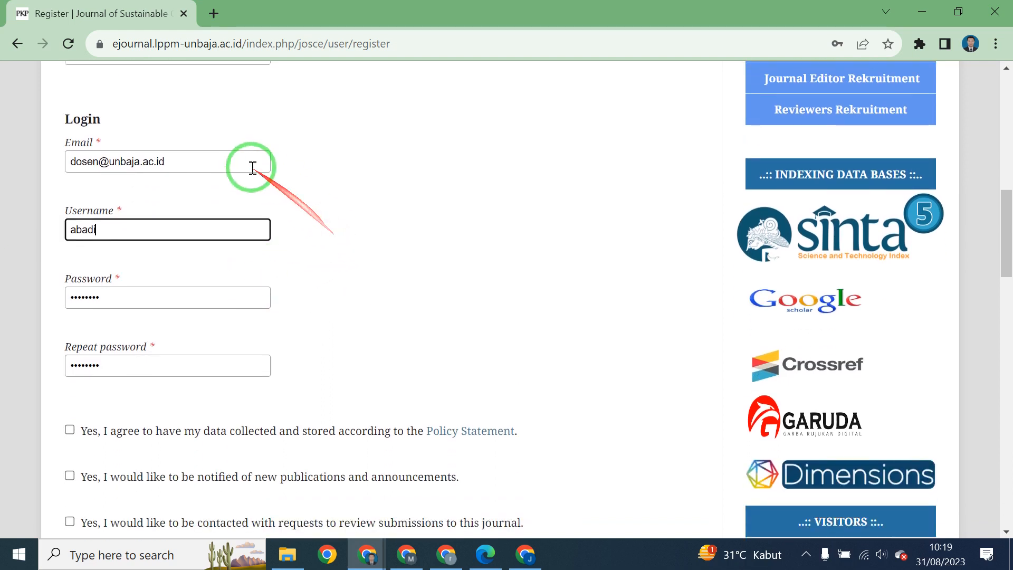
{"action": "left_click_drag", "start_coordinate": [244, 162], "coordinate": [50, 160]}
{"action": "left_click", "coordinate": [263, 200]}
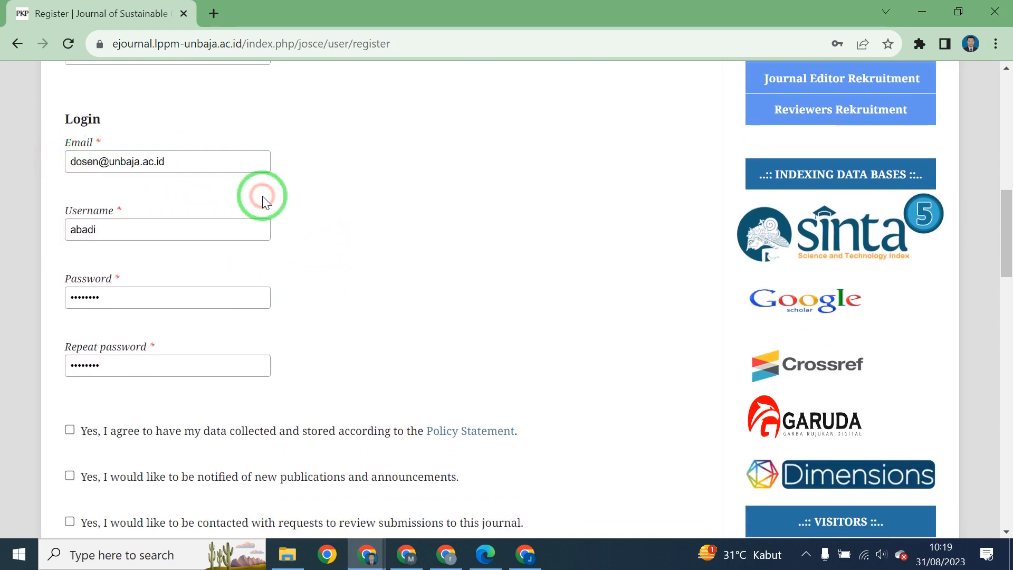
{"action": "left_click_drag", "start_coordinate": [174, 227], "coordinate": [11, 236]}
{"action": "left_click", "coordinate": [350, 215]}
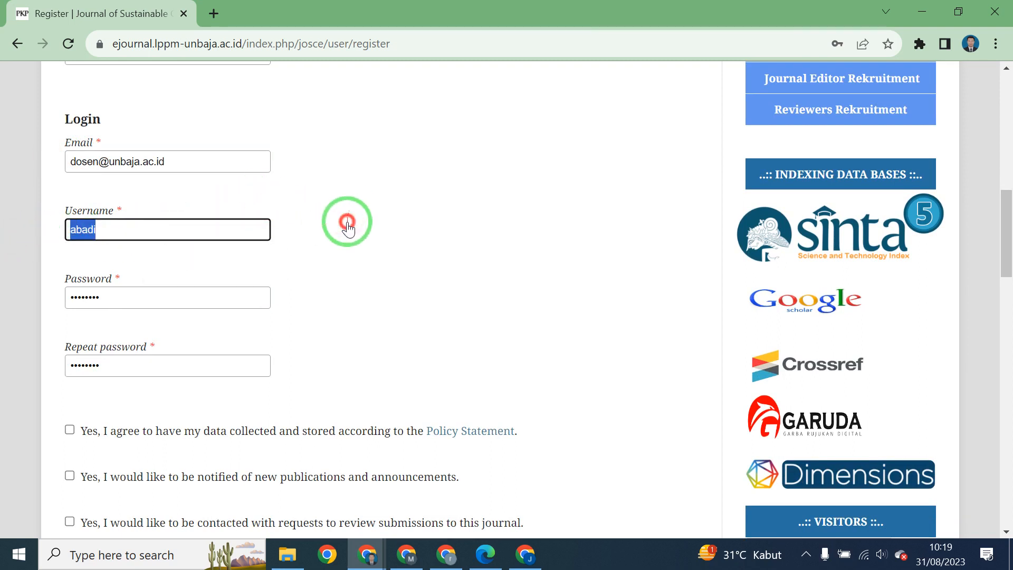
{"action": "left_click", "coordinate": [103, 298]}
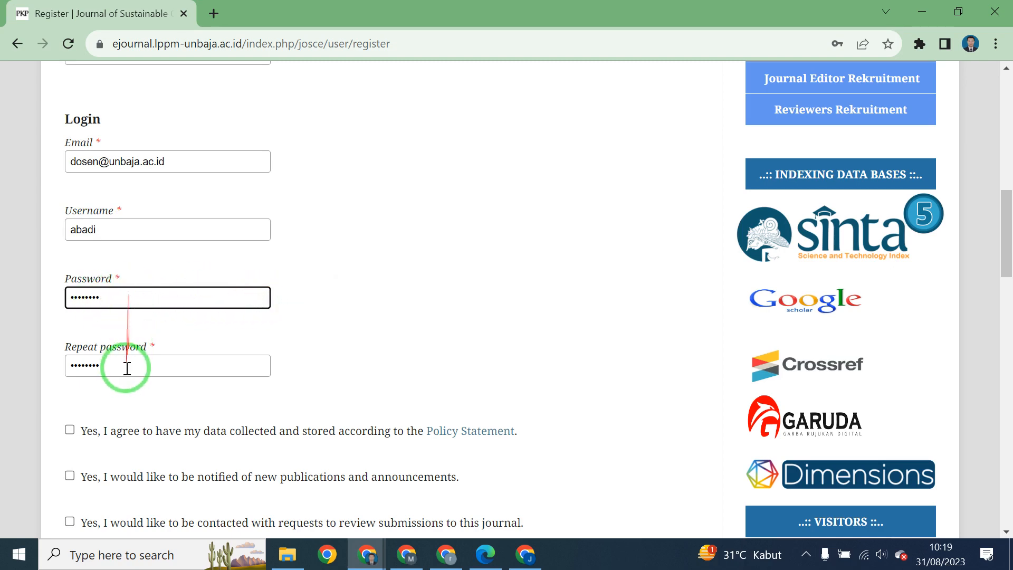
{"action": "scroll", "coordinate": [339, 283], "scroll_direction": "down", "scroll_amount": 2}
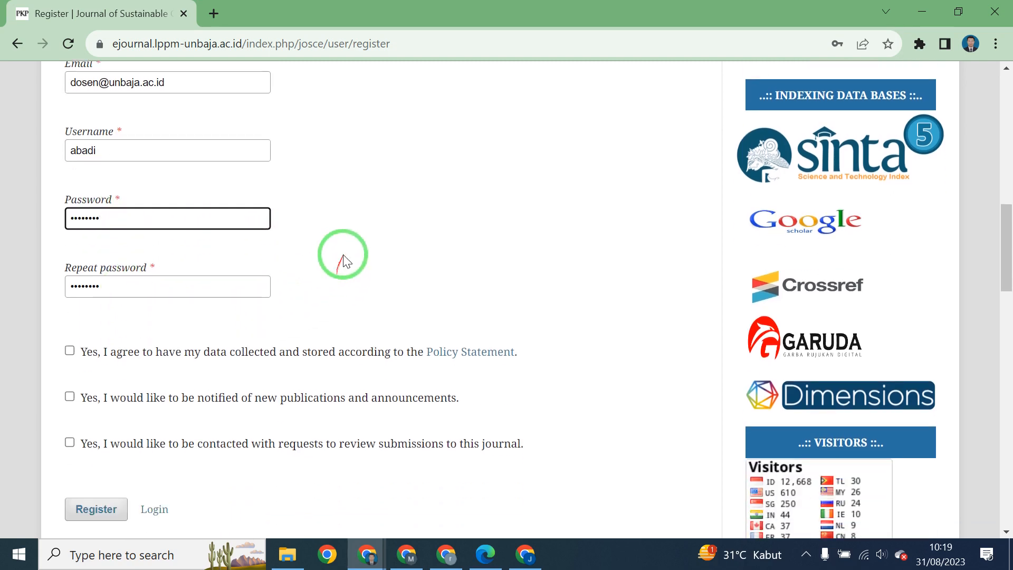
{"action": "scroll", "coordinate": [349, 245], "scroll_direction": "down", "scroll_amount": 3}
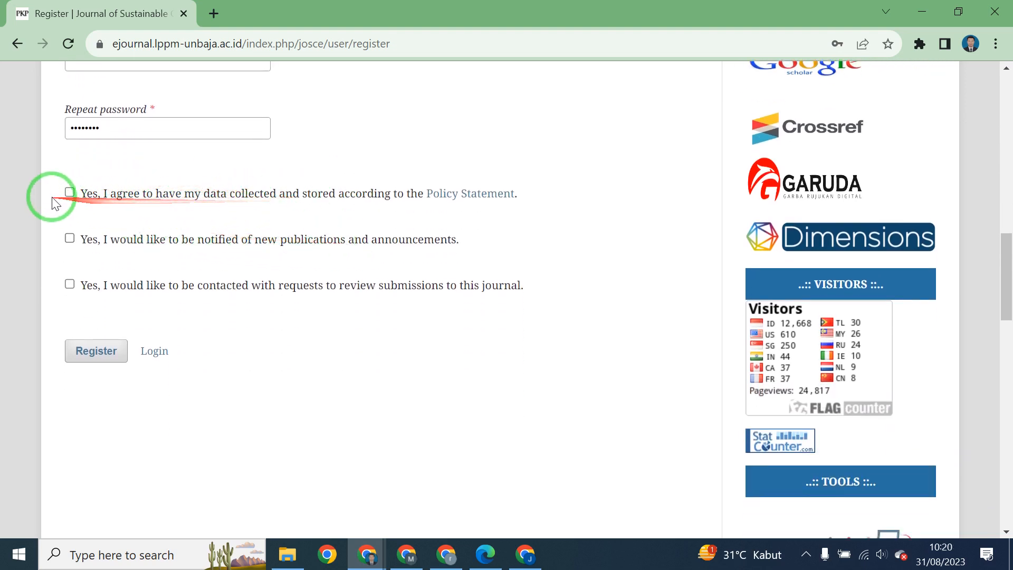
Tick the data-consent, publication-notification and review-request options, then submit the registration.
{"action": "left_click", "coordinate": [68, 193]}
{"action": "left_click", "coordinate": [68, 286]}
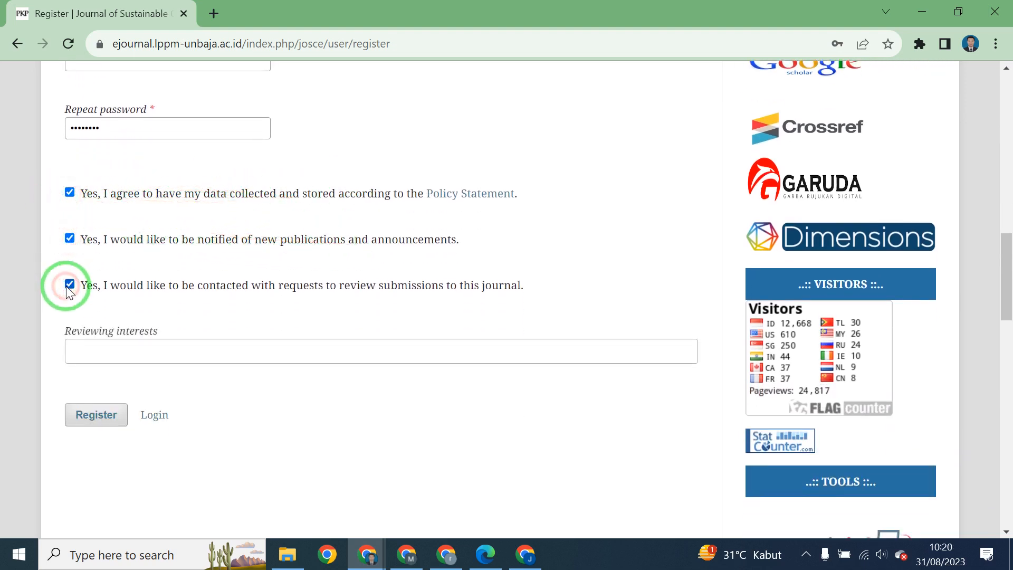
{"action": "left_click", "coordinate": [102, 346]}
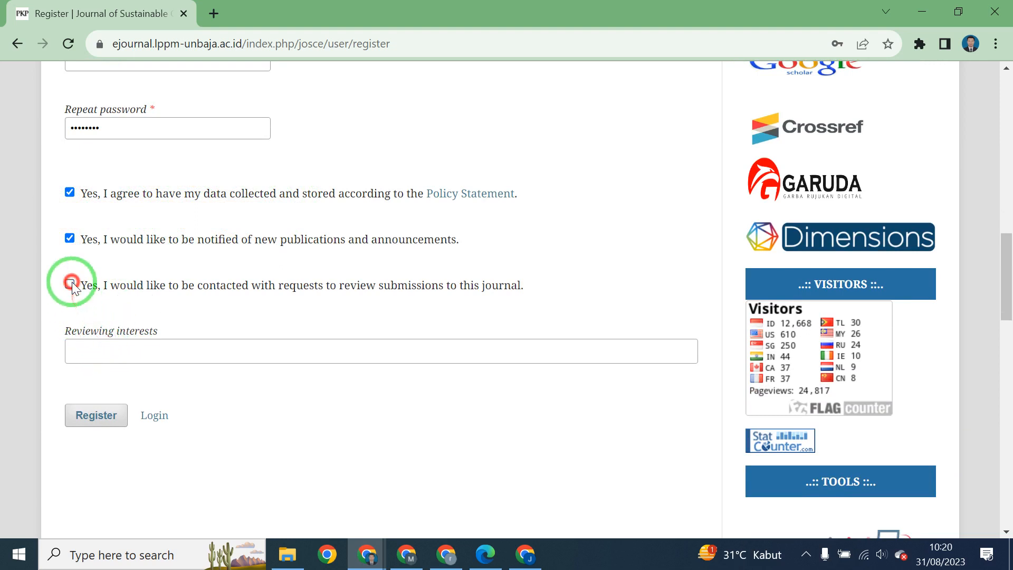
{"action": "left_click", "coordinate": [71, 285]}
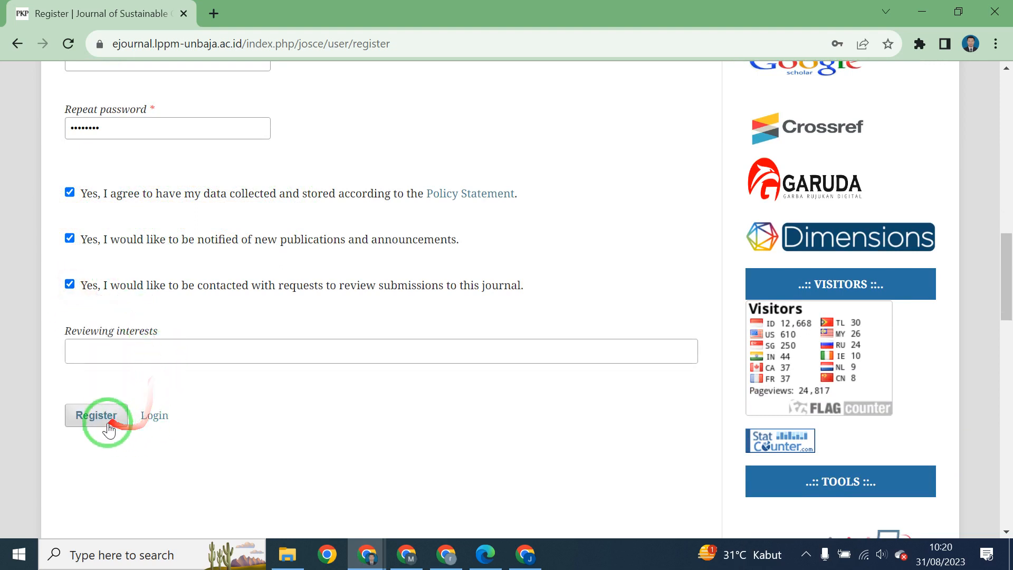
{"action": "left_click", "coordinate": [103, 422]}
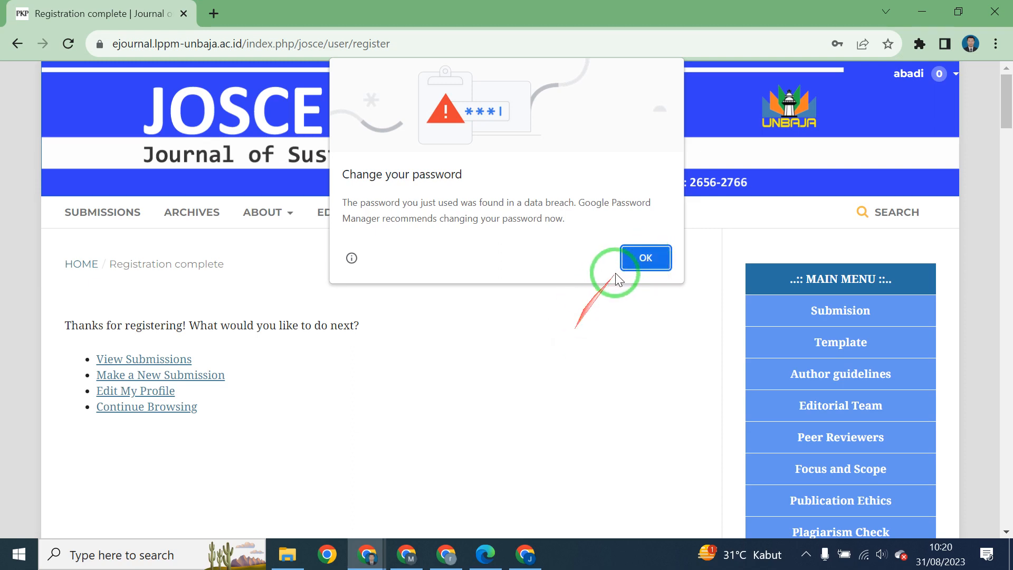
Dismiss the breach alert, reveal the password, and choose Never in Chrome's save-password bubble.
{"action": "left_click", "coordinate": [631, 258]}
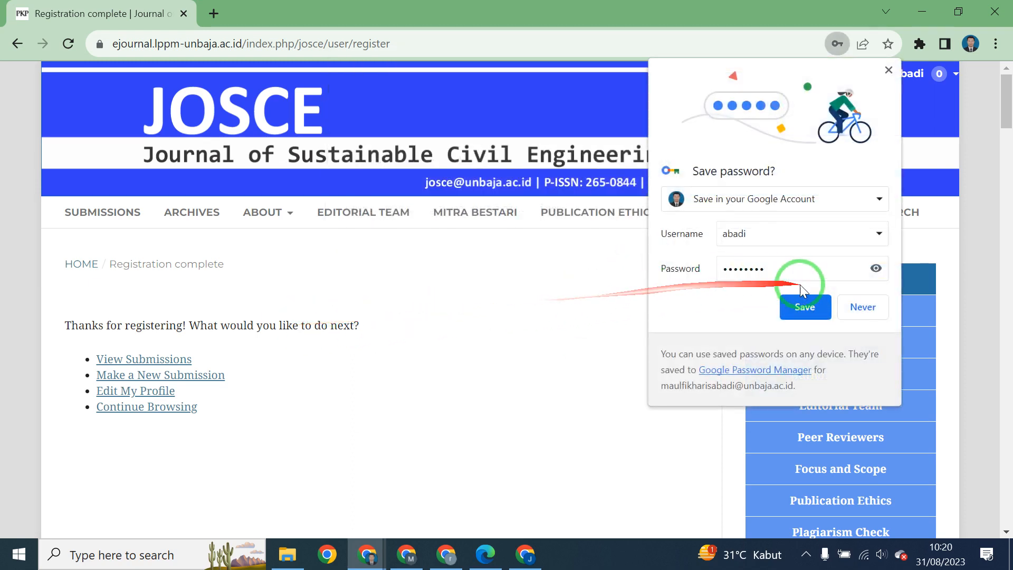
{"action": "left_click", "coordinate": [876, 269]}
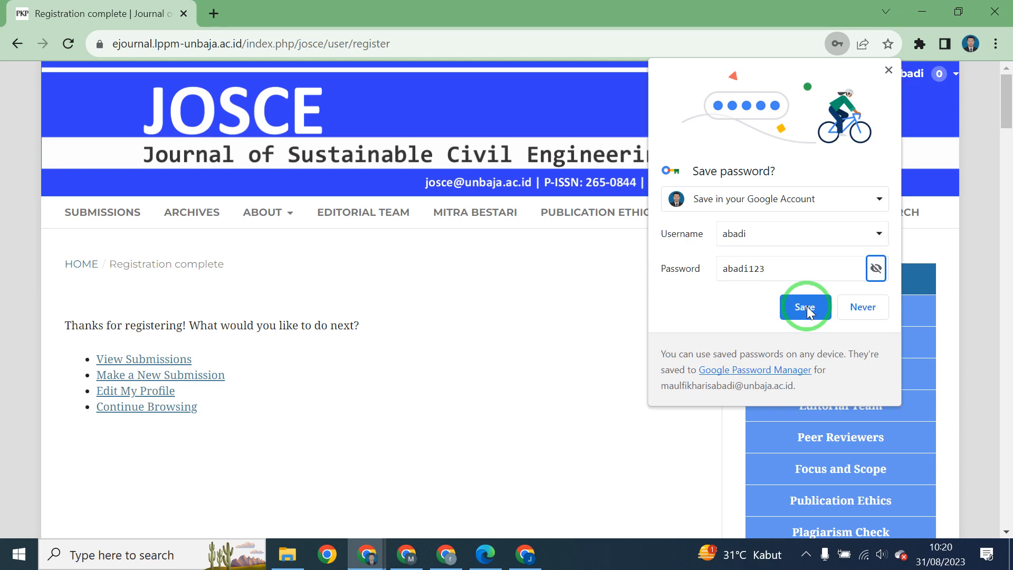
{"action": "left_click", "coordinate": [863, 311]}
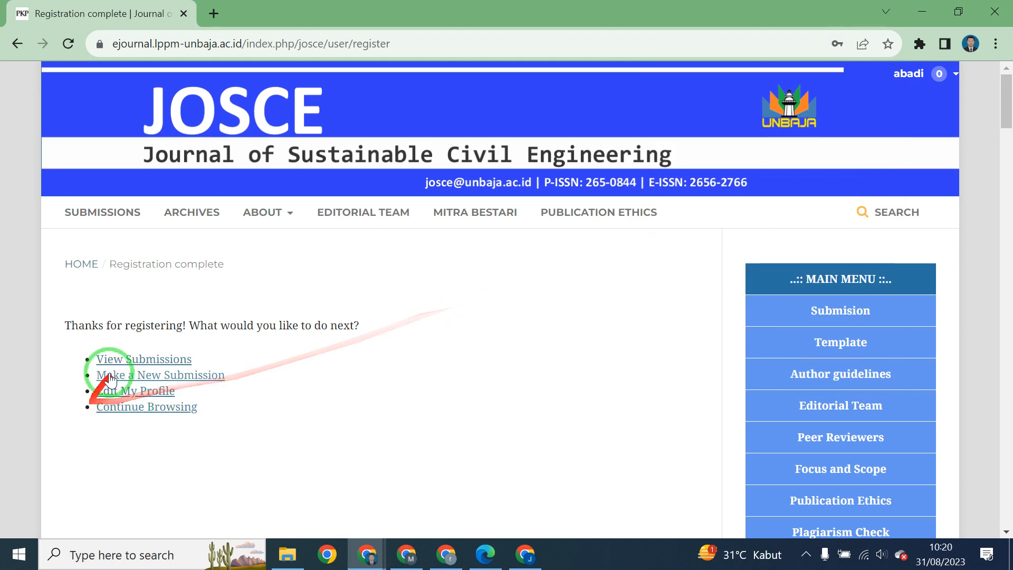
{"action": "scroll", "coordinate": [405, 359], "scroll_direction": "down", "scroll_amount": 3}
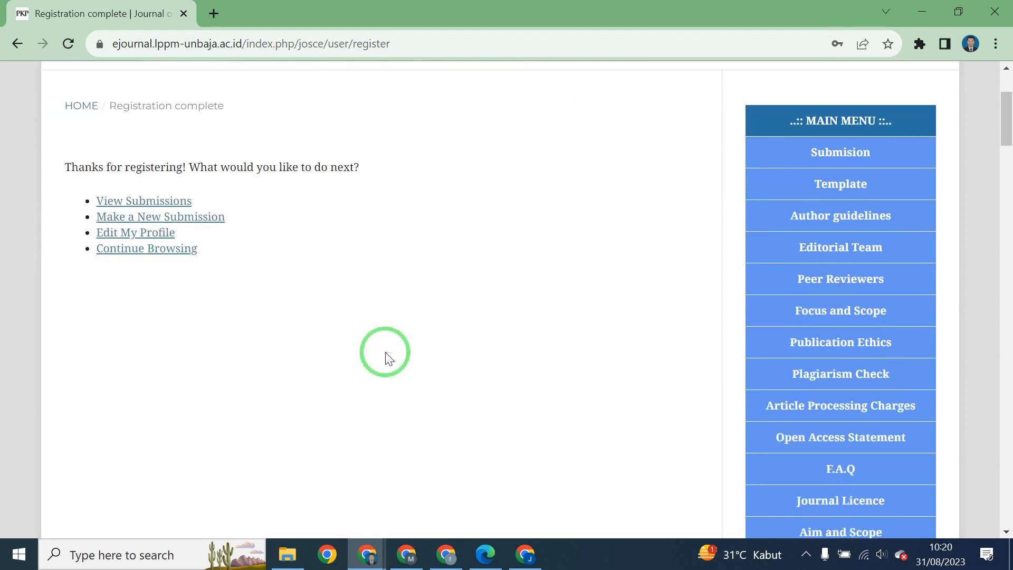
{"action": "scroll", "coordinate": [385, 355], "scroll_direction": "up", "scroll_amount": 3}
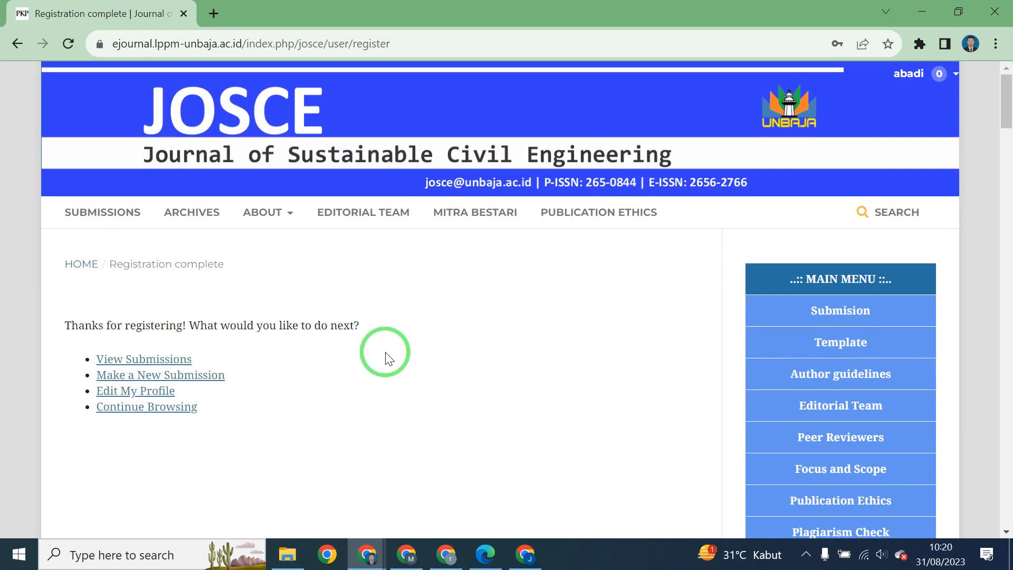
Log out from the user menu and open the JOSCE login page from the submissions notice.
{"action": "mouse_move", "coordinate": [904, 75]}
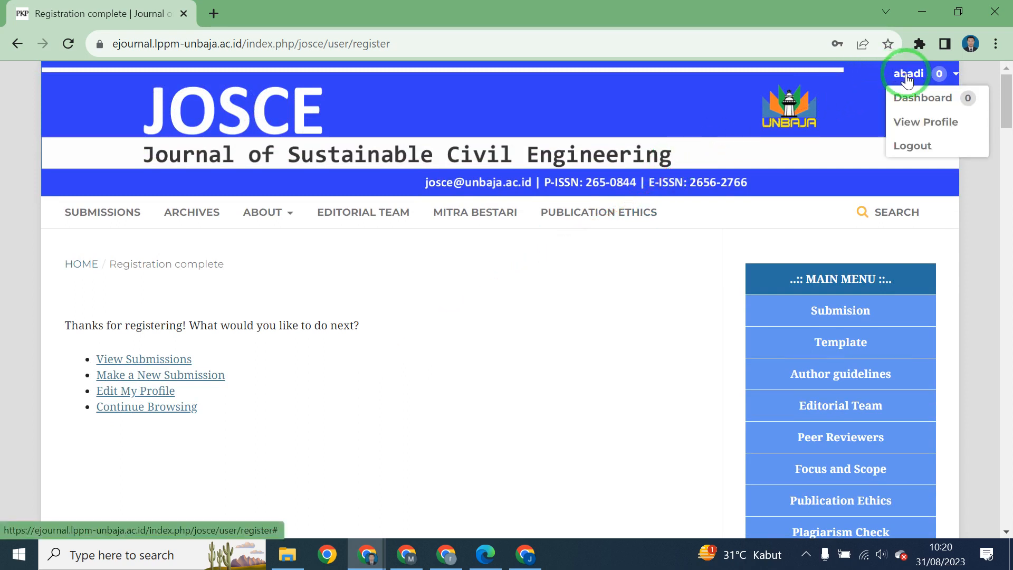
{"action": "left_click", "coordinate": [913, 145]}
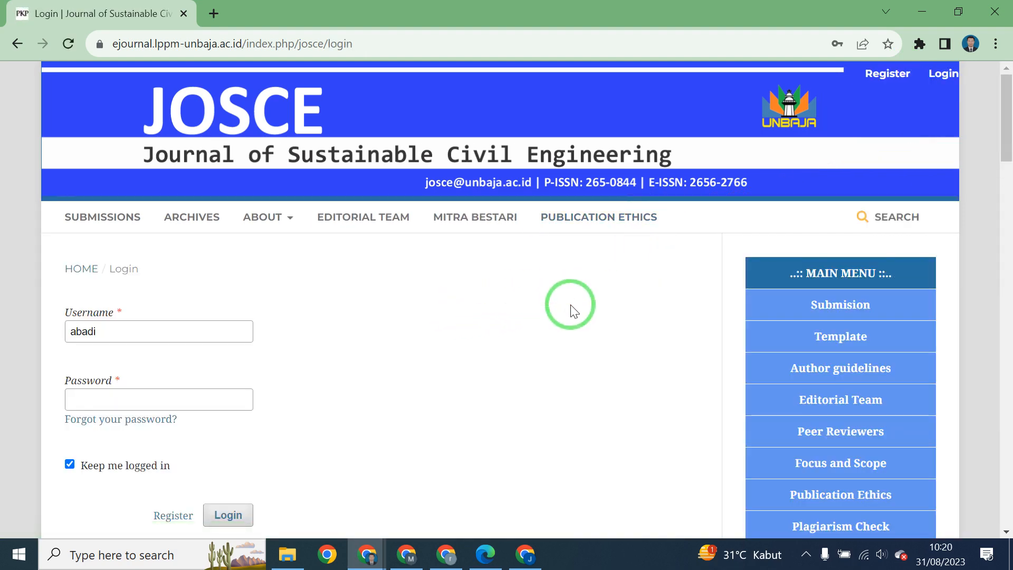
{"action": "left_click", "coordinate": [127, 218]}
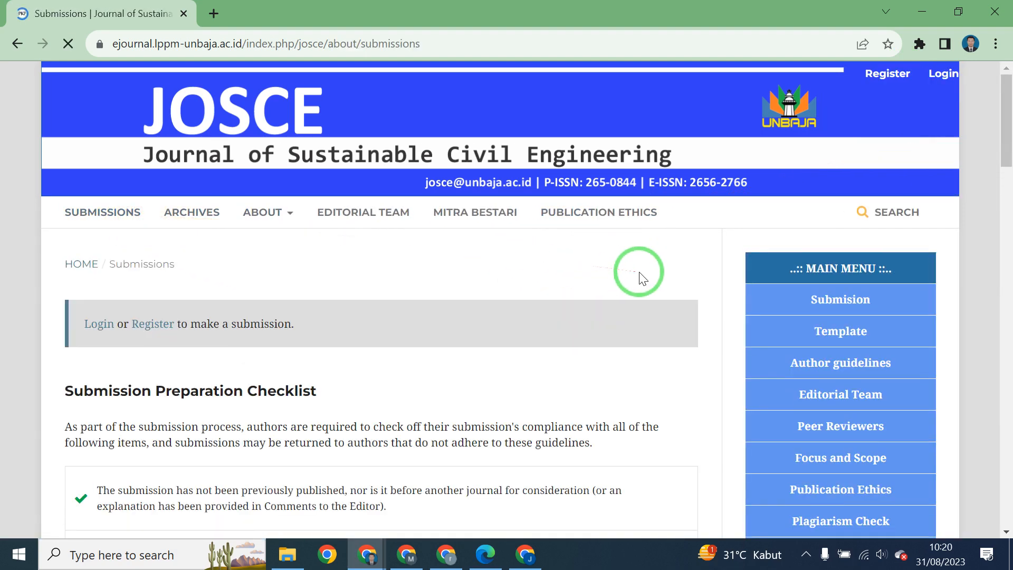
{"action": "left_click", "coordinate": [763, 156]}
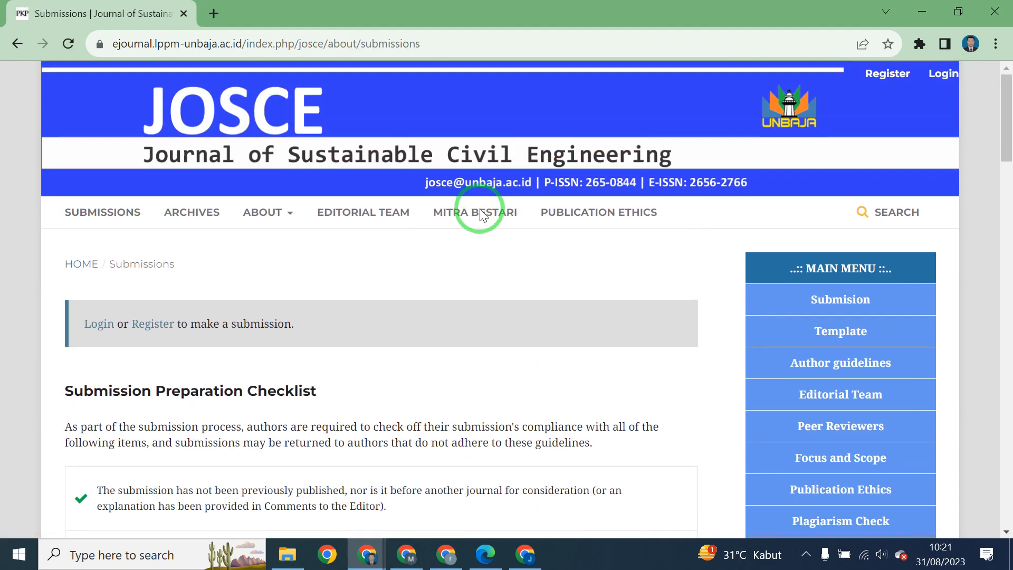
{"action": "left_click", "coordinate": [96, 324]}
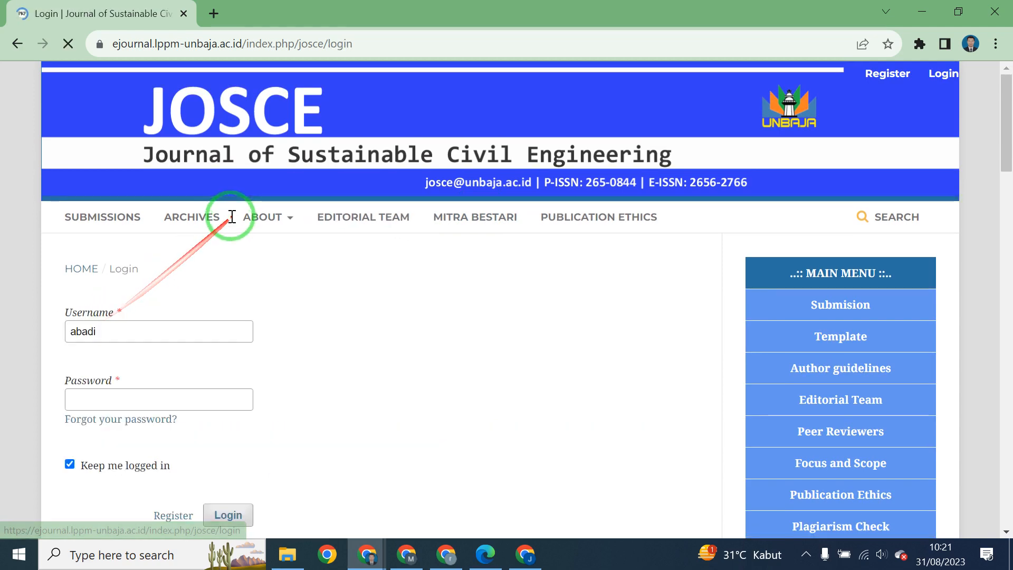
Enter the account password, log in, and dismiss Chrome's password breach alert.
{"action": "scroll", "coordinate": [231, 217], "scroll_direction": "down", "scroll_amount": 3}
{"action": "left_click", "coordinate": [129, 242]}
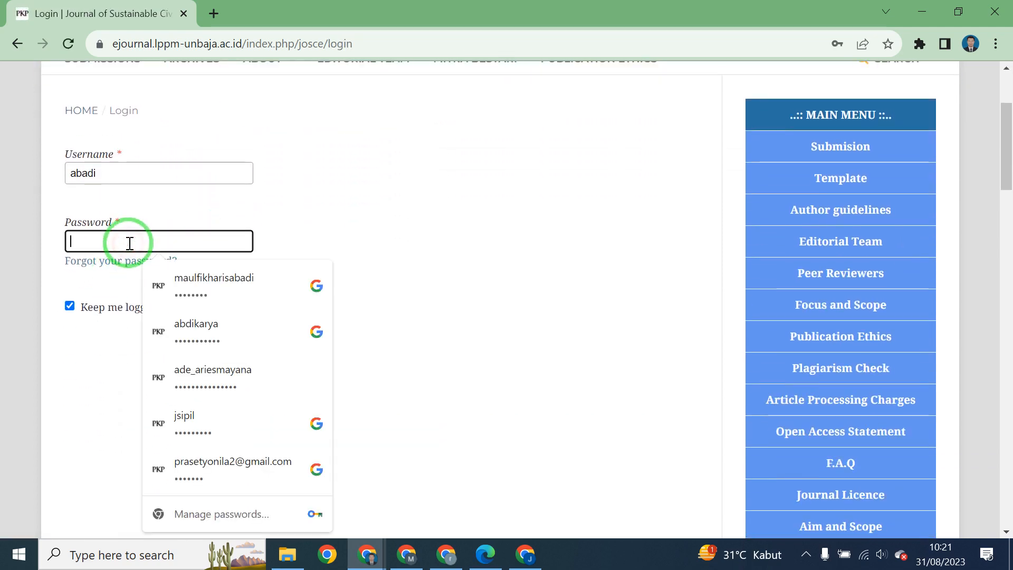
{"action": "type", "text": "*****"}
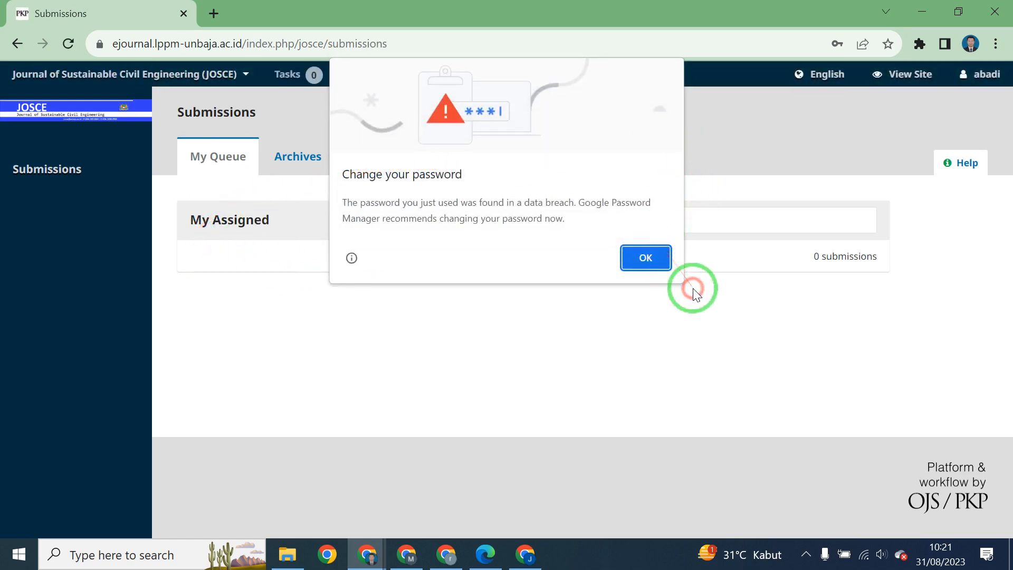
{"action": "left_click", "coordinate": [650, 256]}
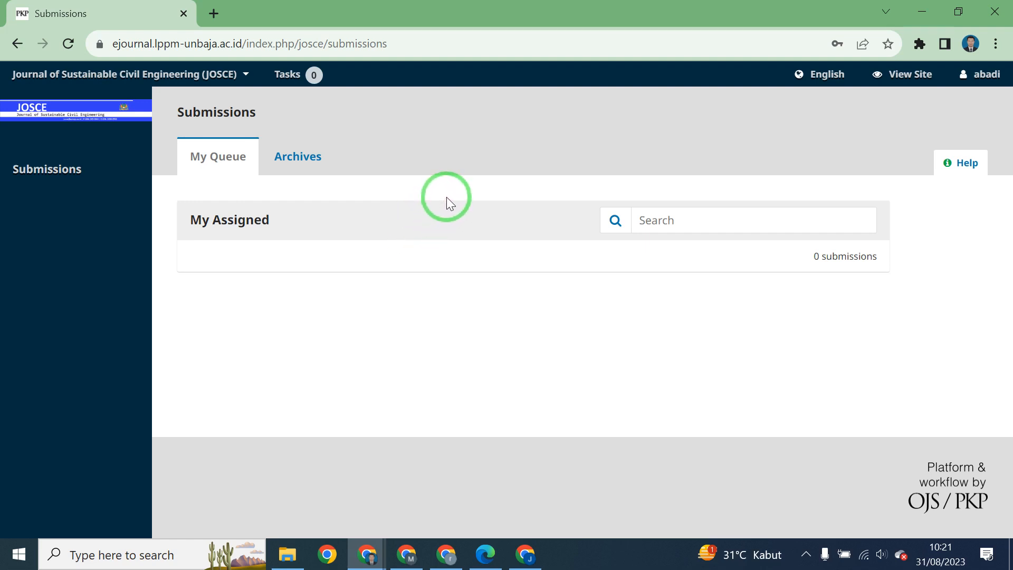
Reload the submissions list, go to the public site, and open the account profile page.
{"action": "left_click", "coordinate": [52, 168]}
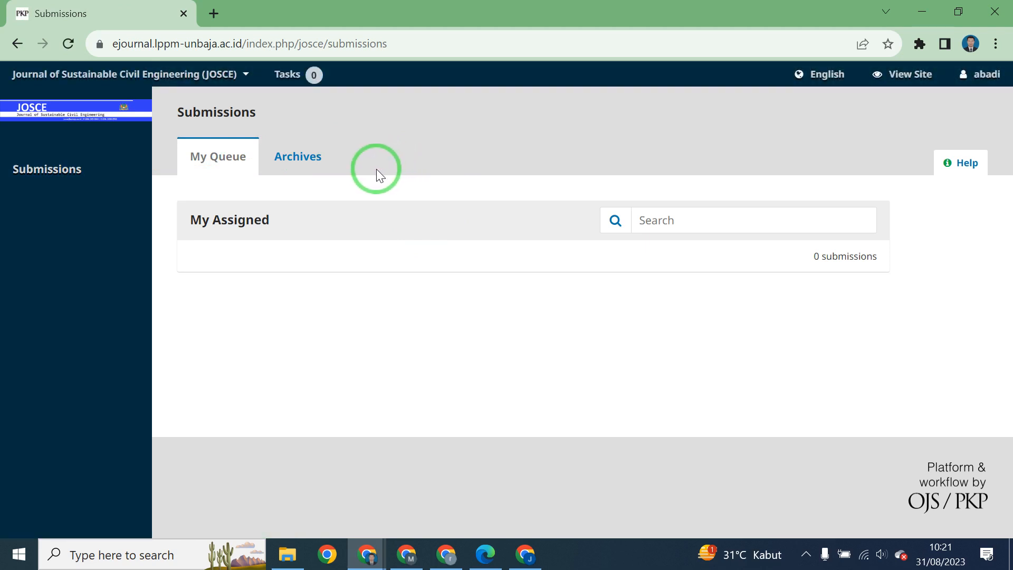
{"action": "left_click", "coordinate": [889, 71]}
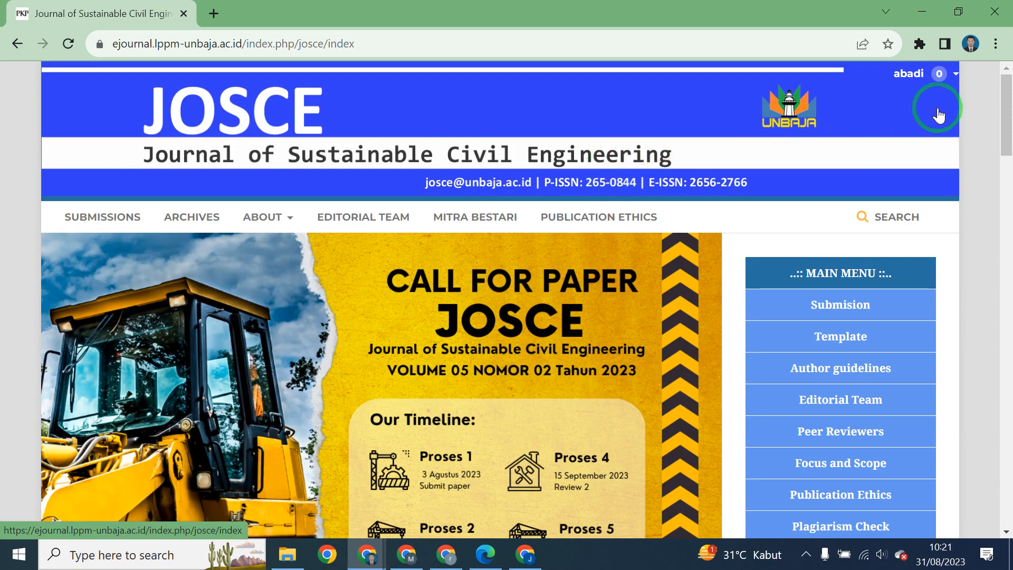
{"action": "left_click", "coordinate": [914, 76]}
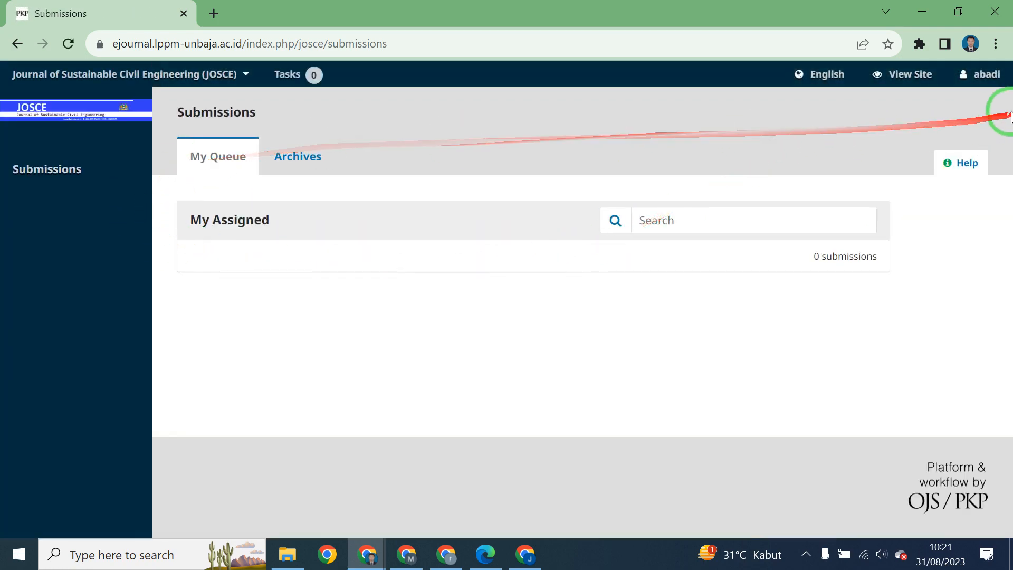
{"action": "mouse_move", "coordinate": [967, 83]}
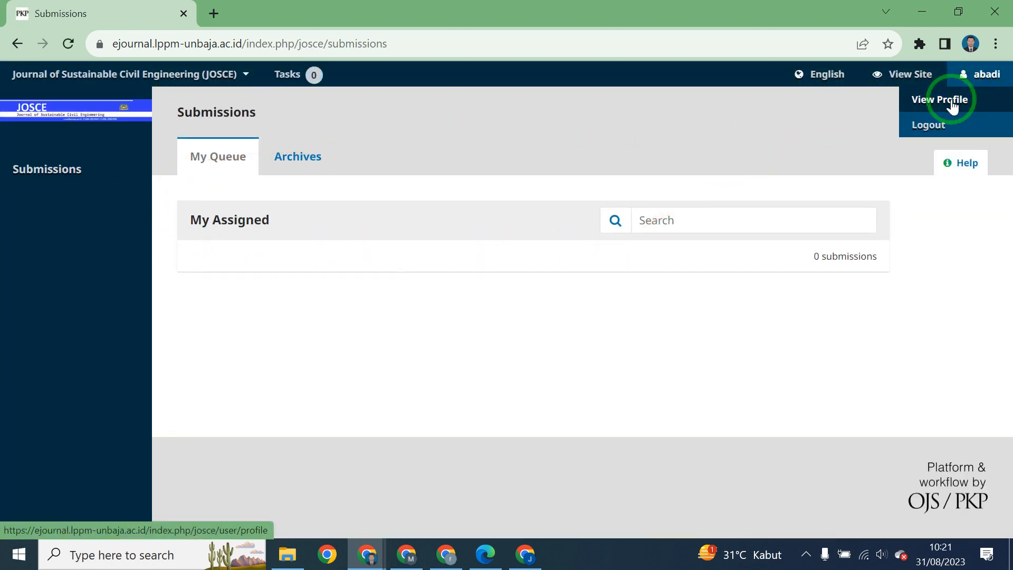
{"action": "left_click", "coordinate": [950, 104]}
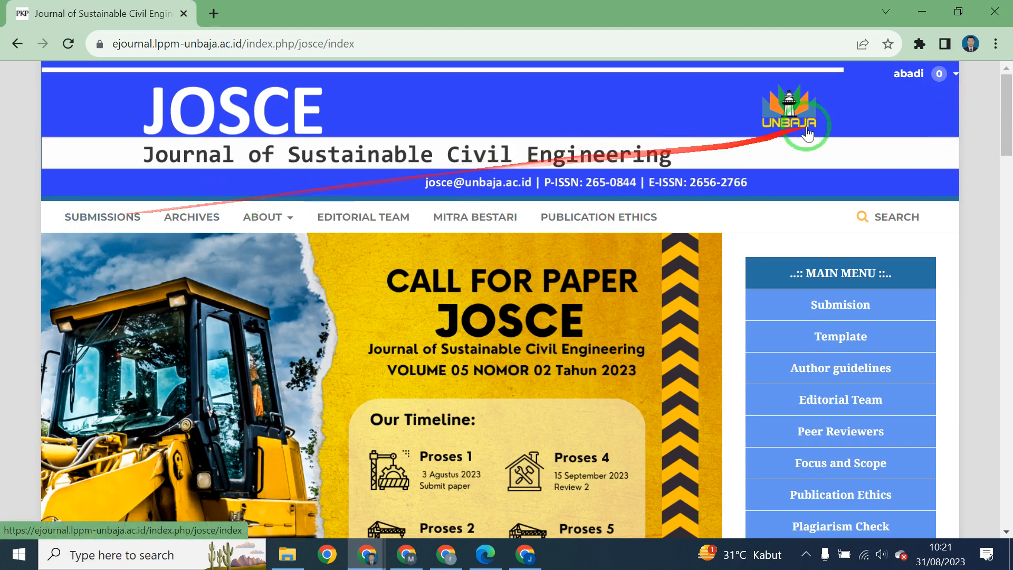
Reopen the profile page, then return to the Submissions dashboard via the sidebar.
{"action": "mouse_move", "coordinate": [910, 74]}
{"action": "left_click", "coordinate": [922, 125]}
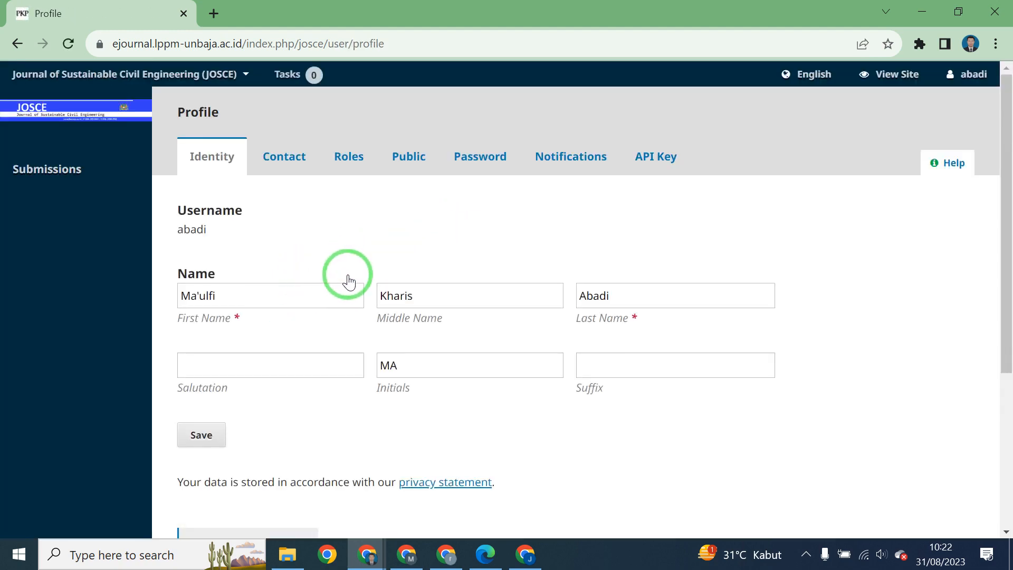
{"action": "left_click", "coordinate": [95, 183]}
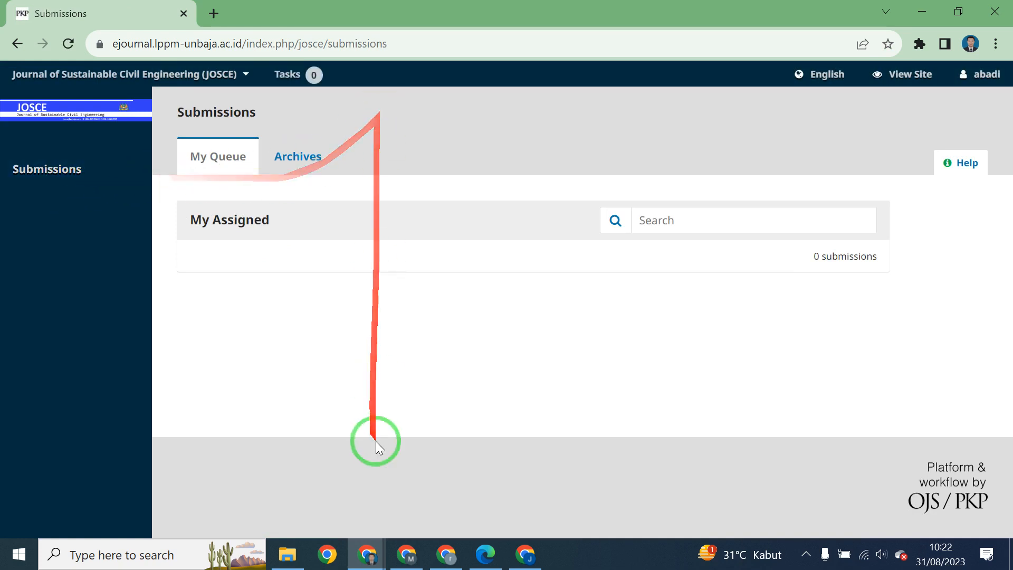
Go from the archived submissions to the JOSCE journal homepage and its submissions information page.
{"action": "left_click", "coordinate": [302, 175]}
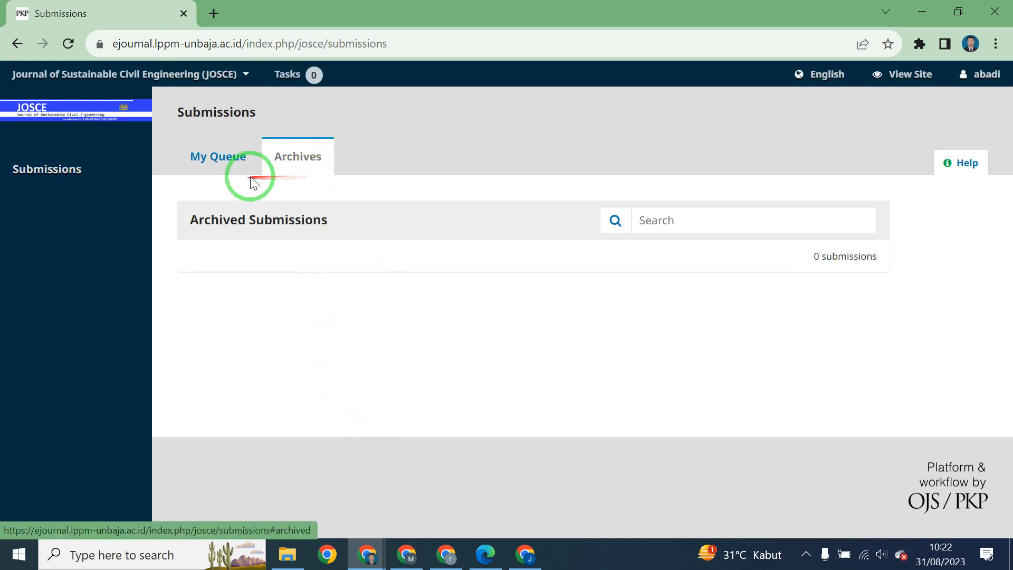
{"action": "left_click", "coordinate": [203, 77]}
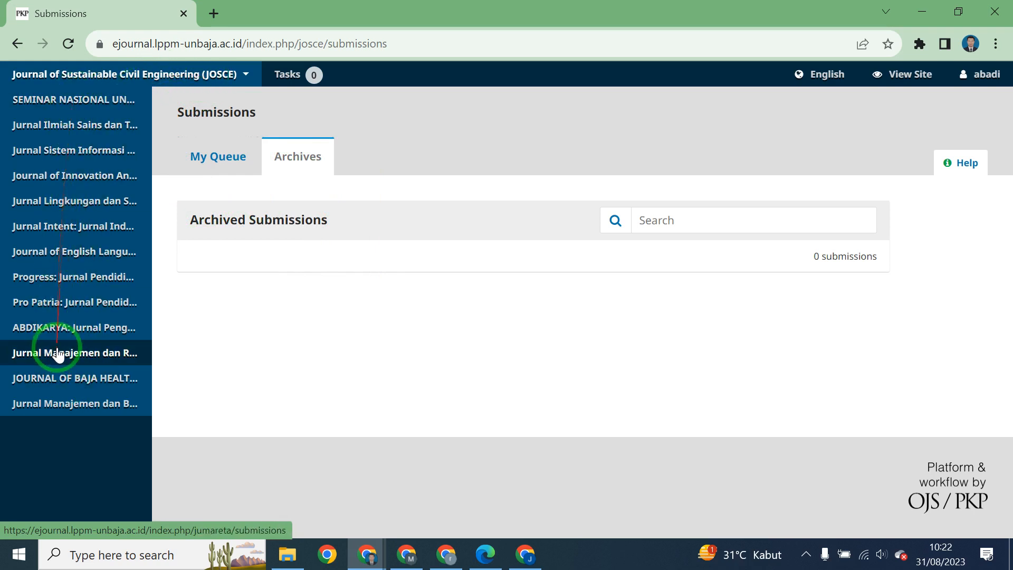
{"action": "mouse_move", "coordinate": [94, 75]}
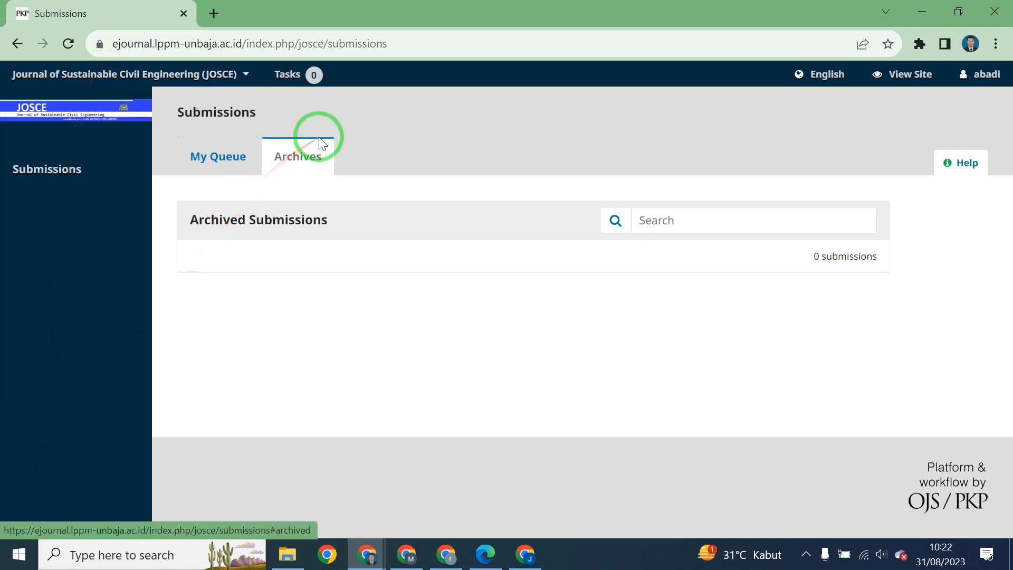
{"action": "left_click", "coordinate": [909, 80]}
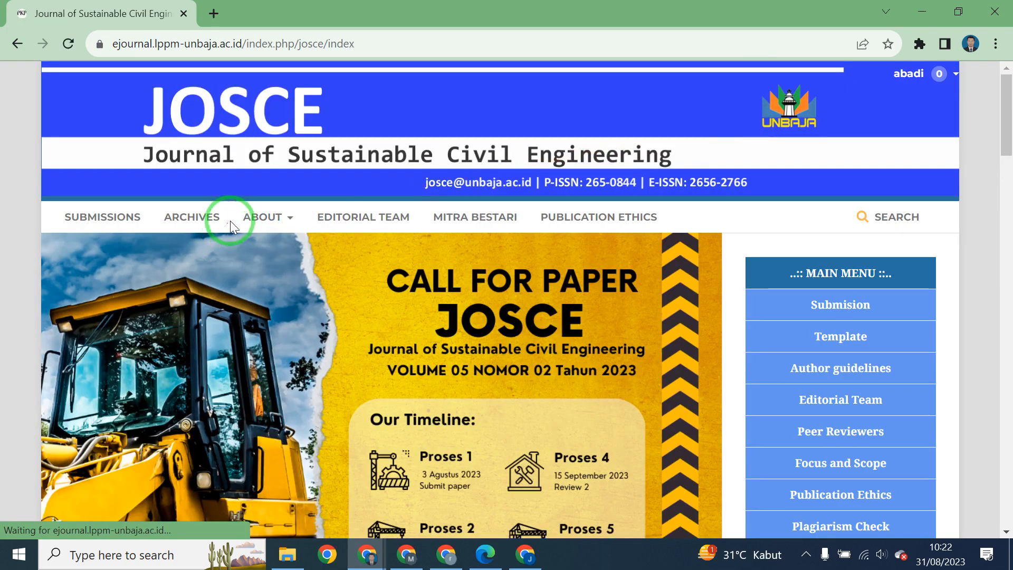
{"action": "left_click", "coordinate": [116, 216]}
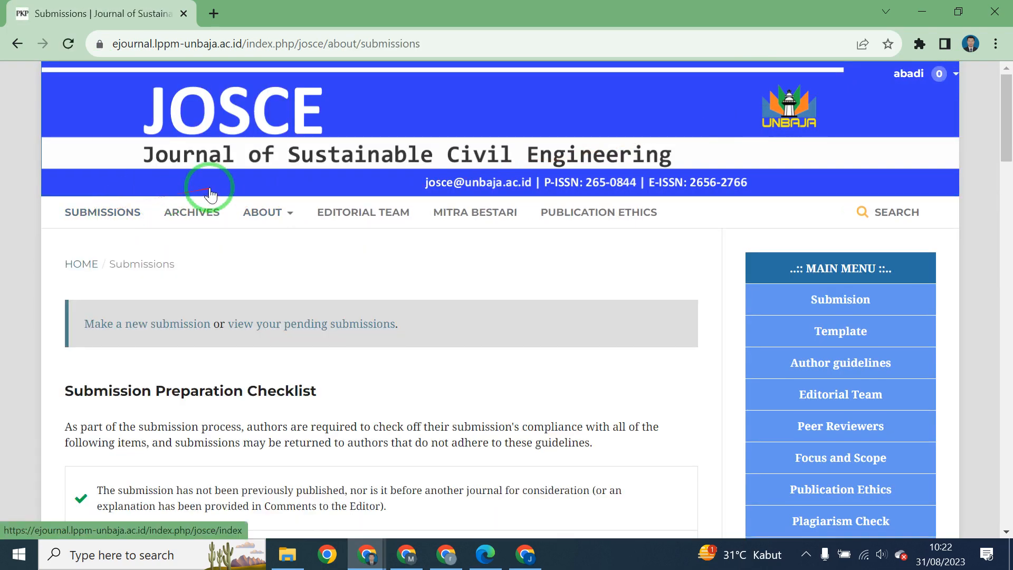
{"action": "scroll", "coordinate": [216, 192], "scroll_direction": "down", "scroll_amount": 1}
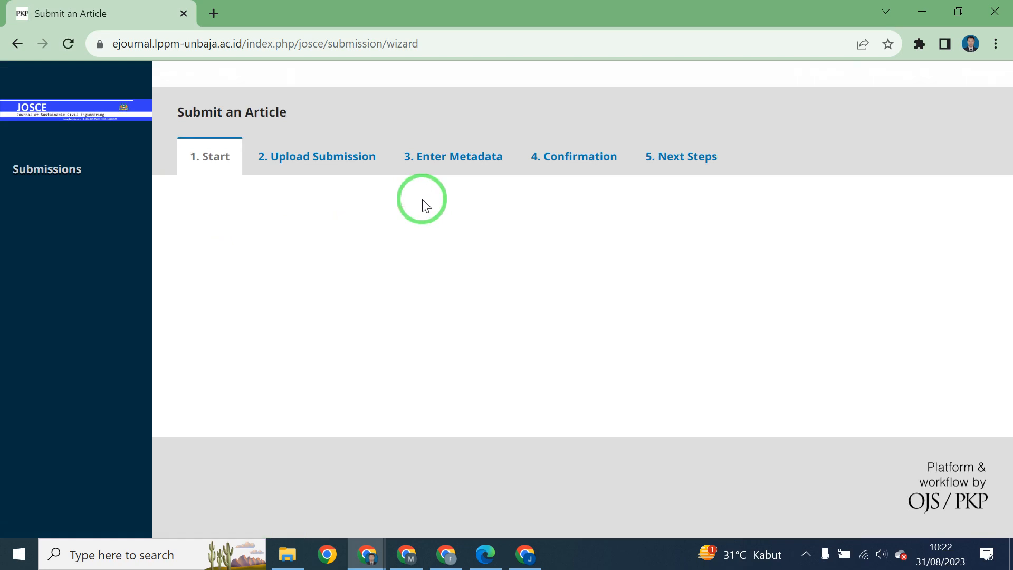
Set the submission language to Bahasa Indonesia.
{"action": "scroll", "coordinate": [306, 199], "scroll_direction": "down", "scroll_amount": 3}
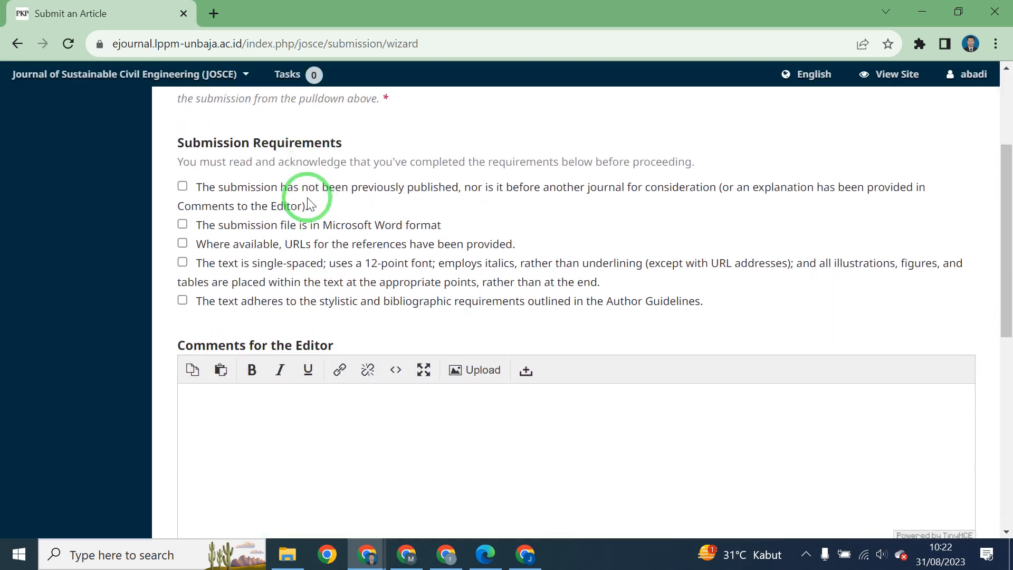
{"action": "scroll", "coordinate": [303, 198], "scroll_direction": "up", "scroll_amount": 2}
{"action": "left_click", "coordinate": [296, 159]}
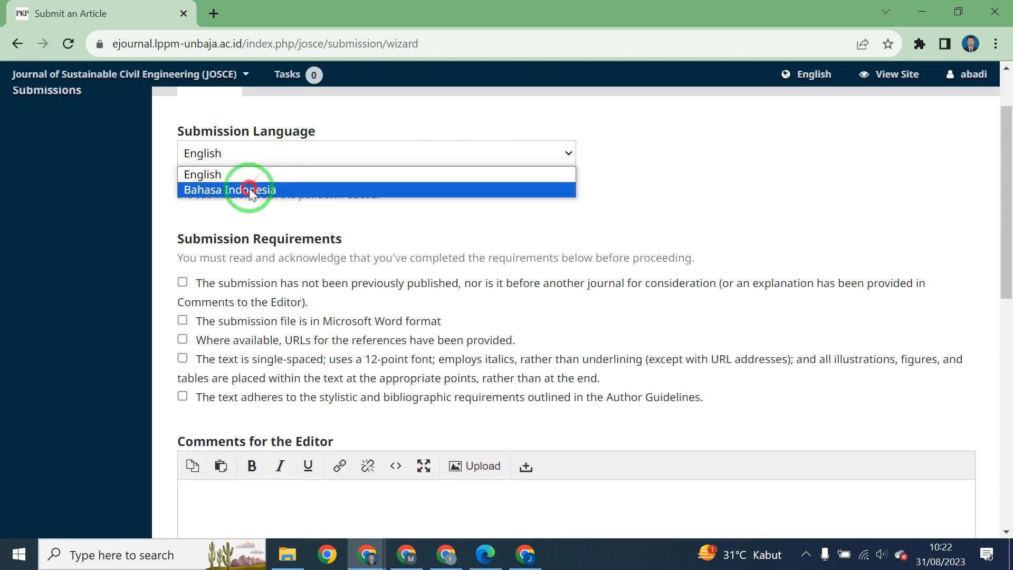
{"action": "left_click", "coordinate": [251, 189]}
Tick all five submission requirement checkboxes.
{"action": "scroll", "coordinate": [250, 195], "scroll_direction": "down", "scroll_amount": 7}
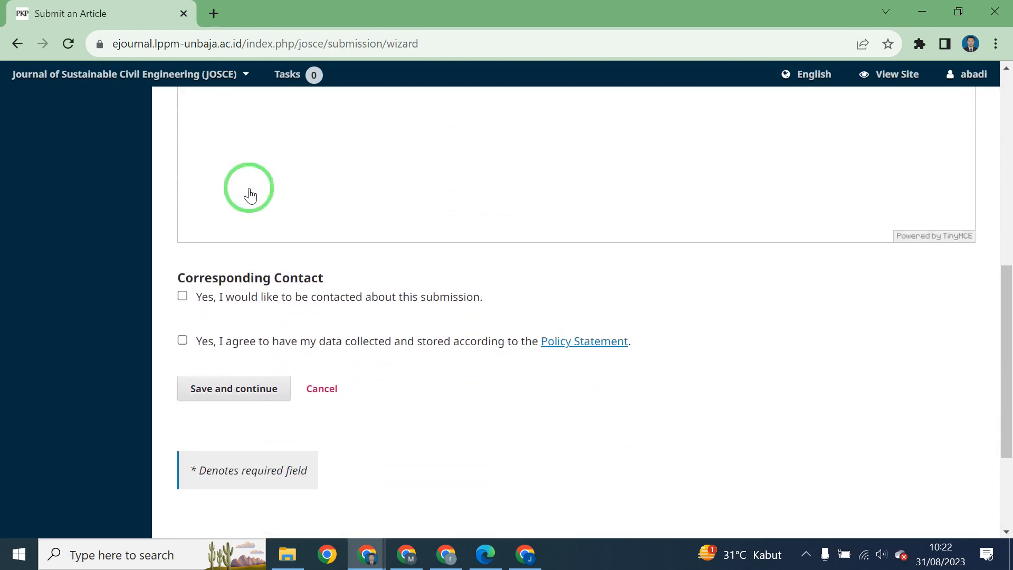
{"action": "scroll", "coordinate": [250, 195], "scroll_direction": "up", "scroll_amount": 9}
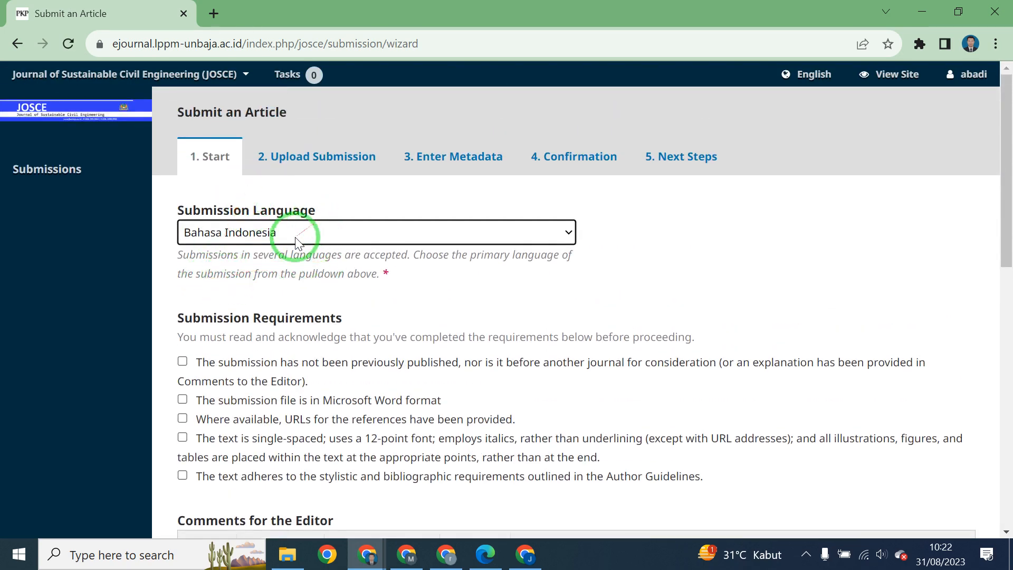
{"action": "scroll", "coordinate": [280, 248], "scroll_direction": "down", "scroll_amount": 8}
{"action": "scroll", "coordinate": [276, 253], "scroll_direction": "up", "scroll_amount": 8}
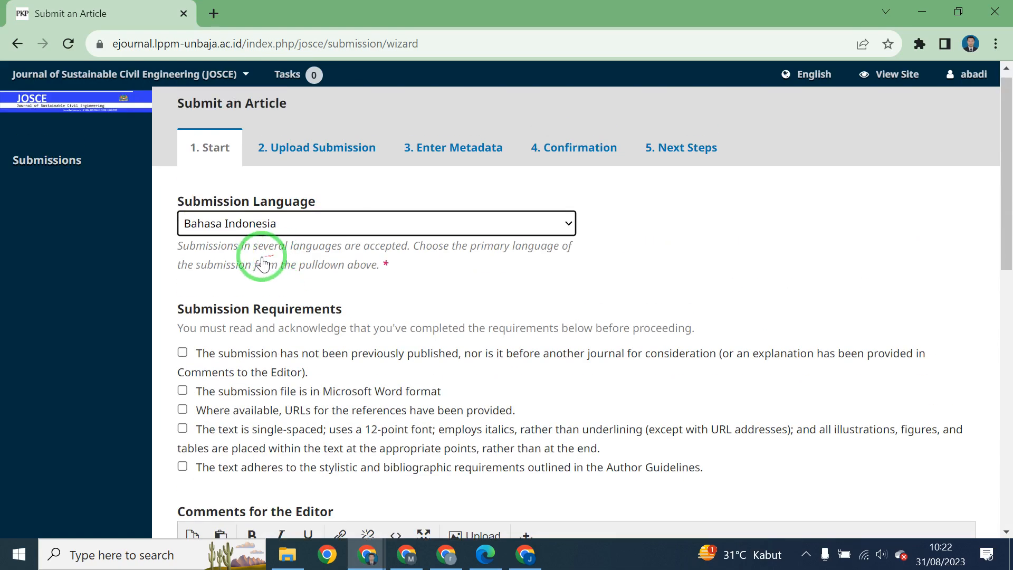
{"action": "scroll", "coordinate": [258, 266], "scroll_direction": "down", "scroll_amount": 1}
{"action": "left_click", "coordinate": [182, 273]}
{"action": "left_click", "coordinate": [182, 311]}
{"action": "left_click", "coordinate": [182, 331]}
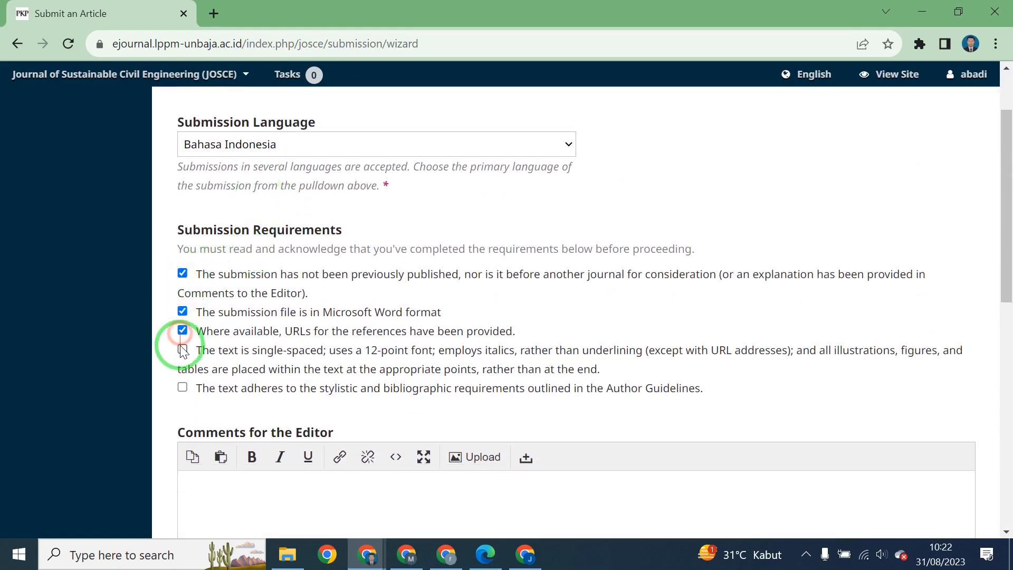
{"action": "left_click", "coordinate": [182, 349]}
{"action": "left_click", "coordinate": [182, 387]}
Agree to contact and data collection consents, then save the start step.
{"action": "scroll", "coordinate": [211, 316], "scroll_direction": "down", "scroll_amount": 5}
{"action": "scroll", "coordinate": [268, 258], "scroll_direction": "up", "scroll_amount": 2}
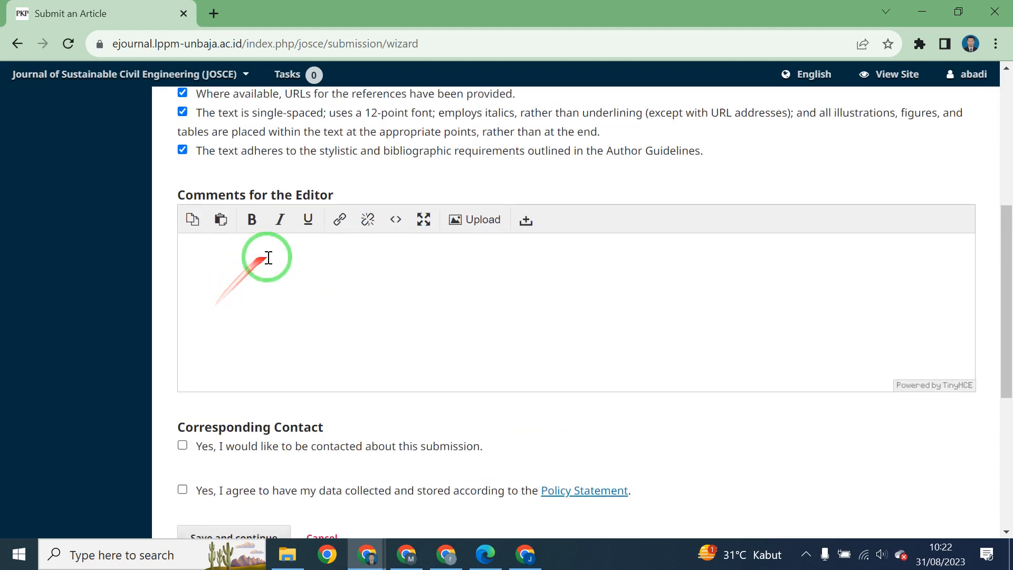
{"action": "scroll", "coordinate": [280, 260], "scroll_direction": "down", "scroll_amount": 3}
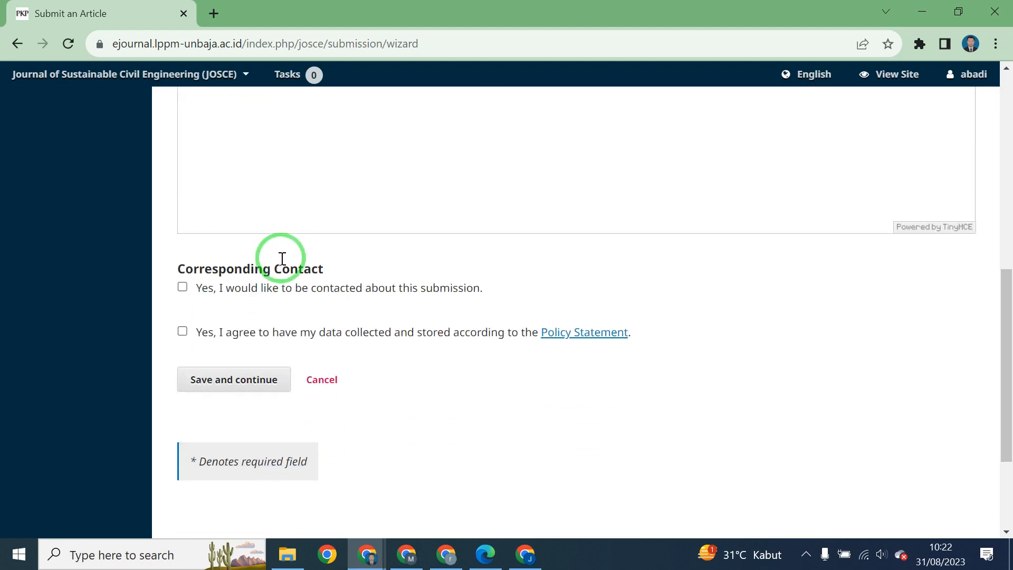
{"action": "scroll", "coordinate": [204, 296], "scroll_direction": "down", "scroll_amount": 2}
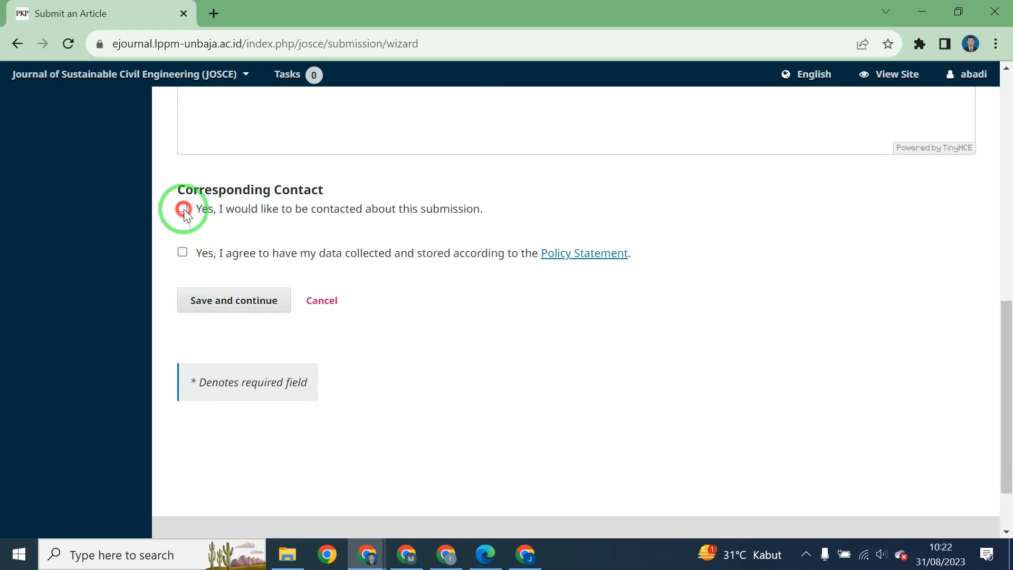
{"action": "left_click", "coordinate": [182, 209]}
{"action": "left_click", "coordinate": [183, 252]}
{"action": "left_click", "coordinate": [233, 300]}
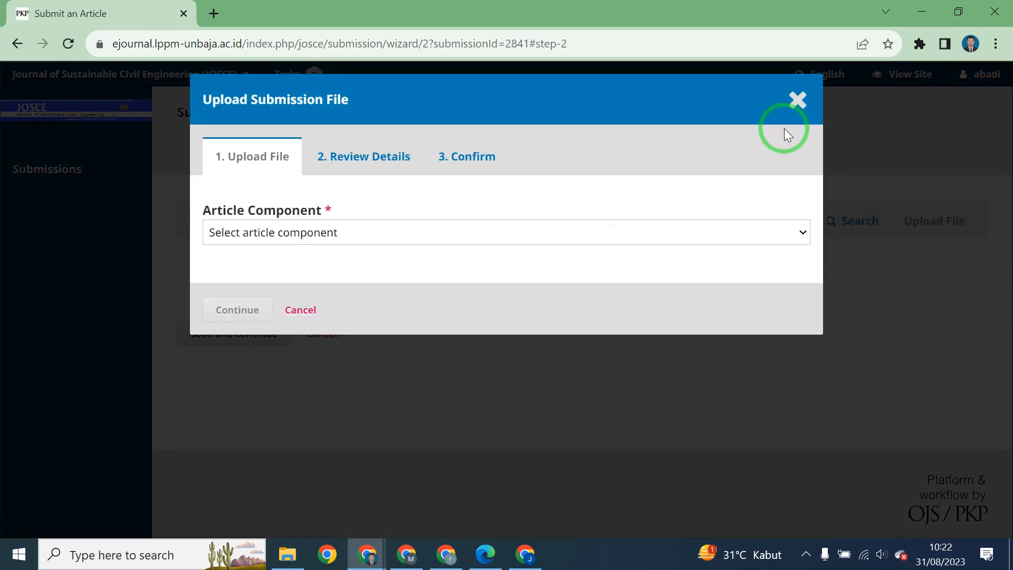
Choose Article Text as the component of the file to upload.
{"action": "left_click_drag", "start_coordinate": [563, 110], "coordinate": [652, 197]}
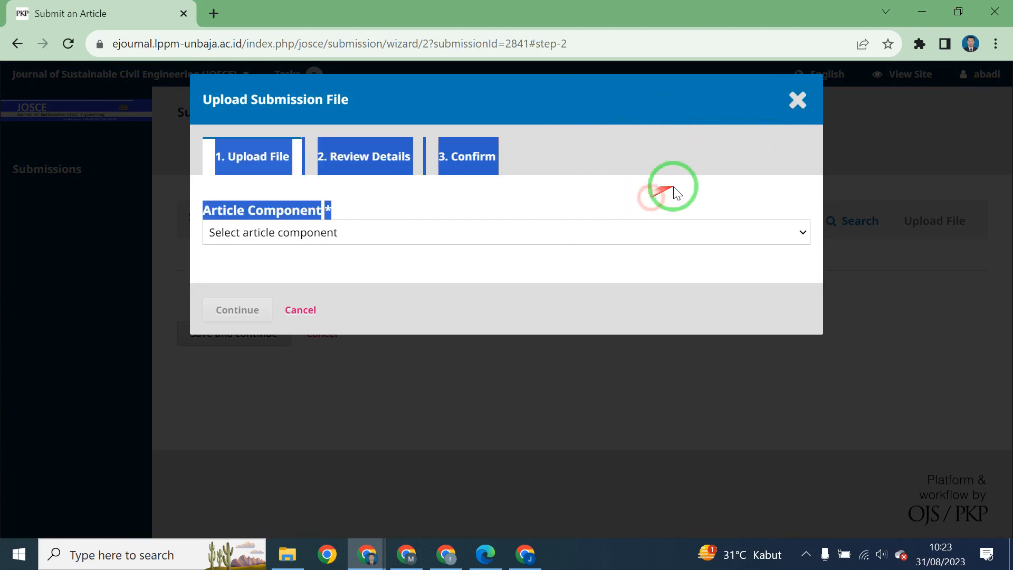
{"action": "left_click", "coordinate": [678, 183]}
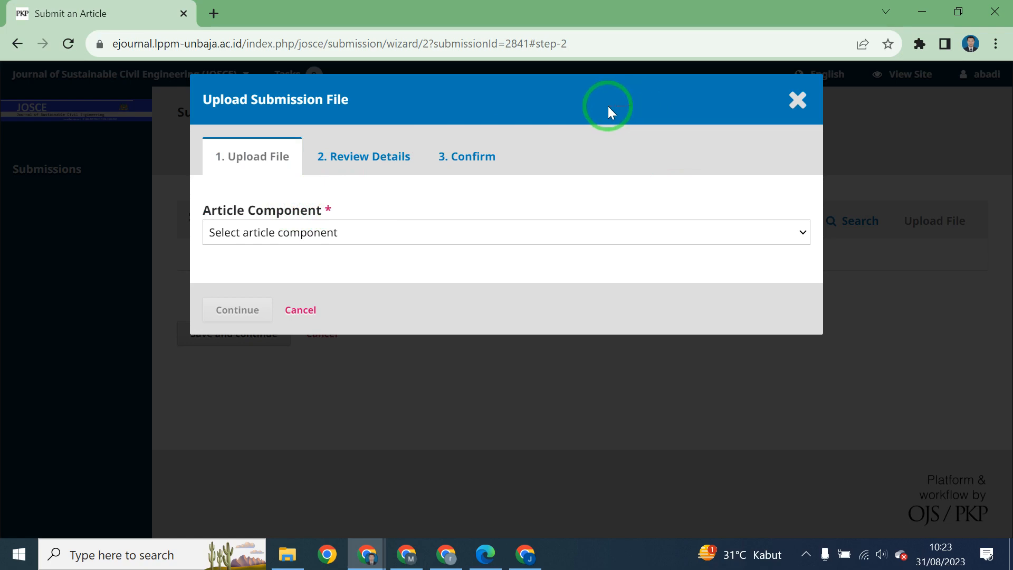
{"action": "left_click", "coordinate": [340, 238]}
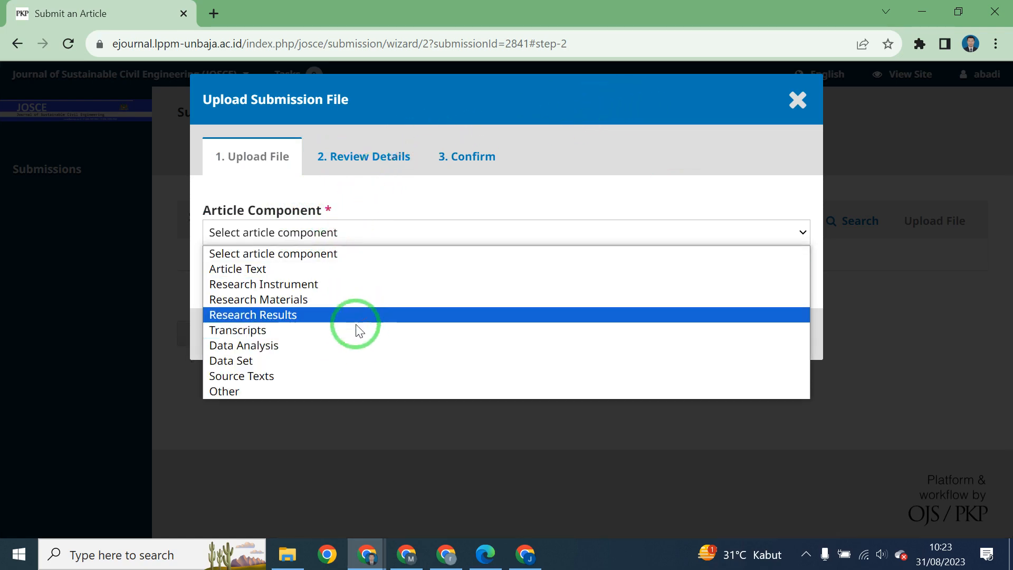
{"action": "left_click", "coordinate": [263, 270]}
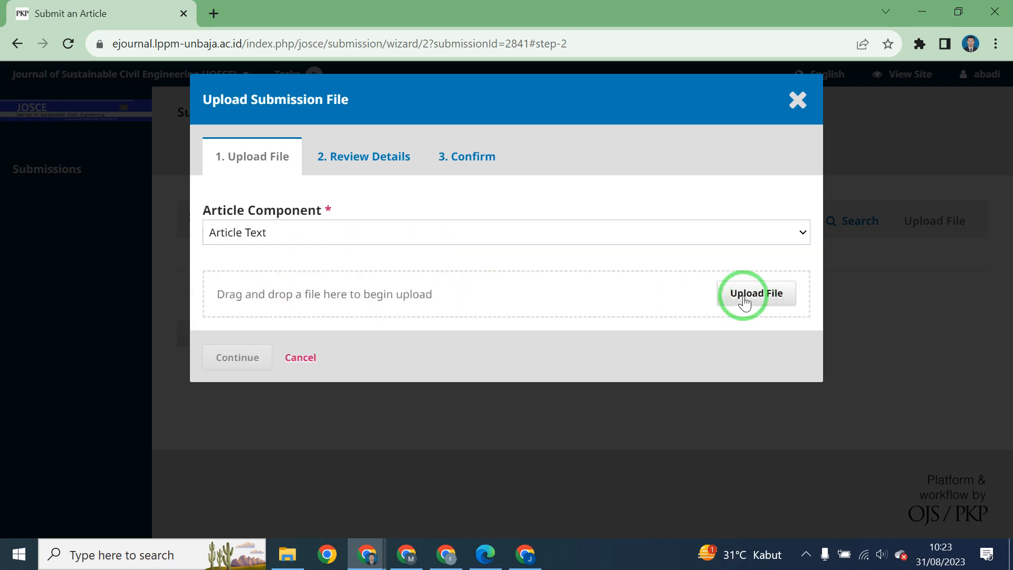
Upload 2687-Article Text-7963-1-4-20230630.docx and complete the upload dialog.
{"action": "left_click", "coordinate": [764, 292]}
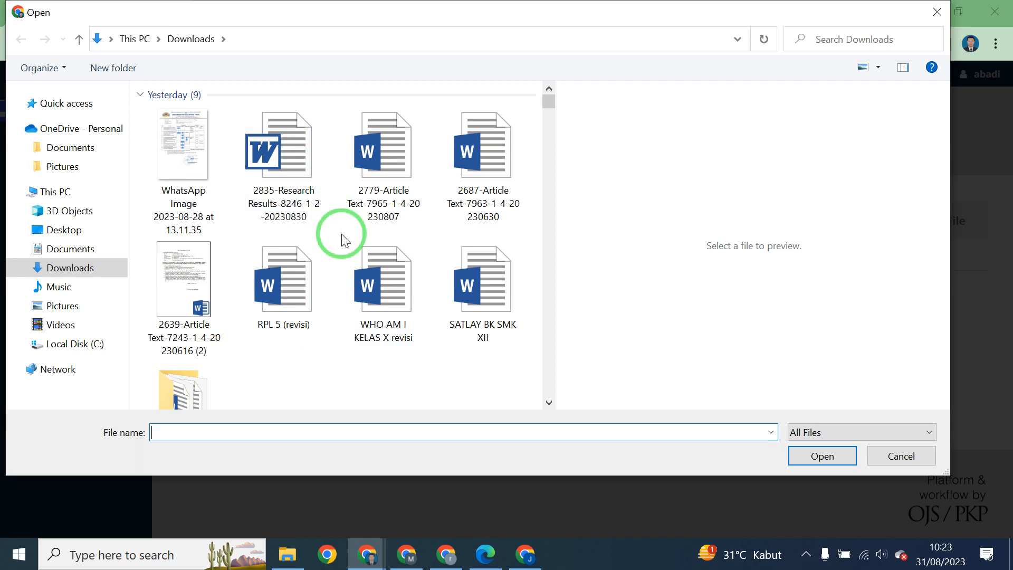
{"action": "left_click", "coordinate": [304, 267]}
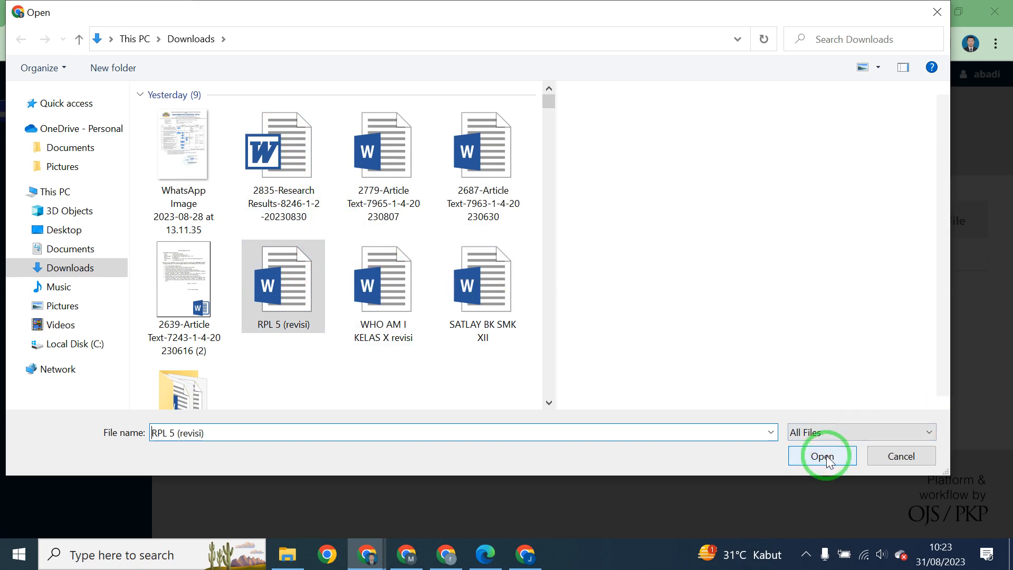
{"action": "left_click", "coordinate": [390, 274]}
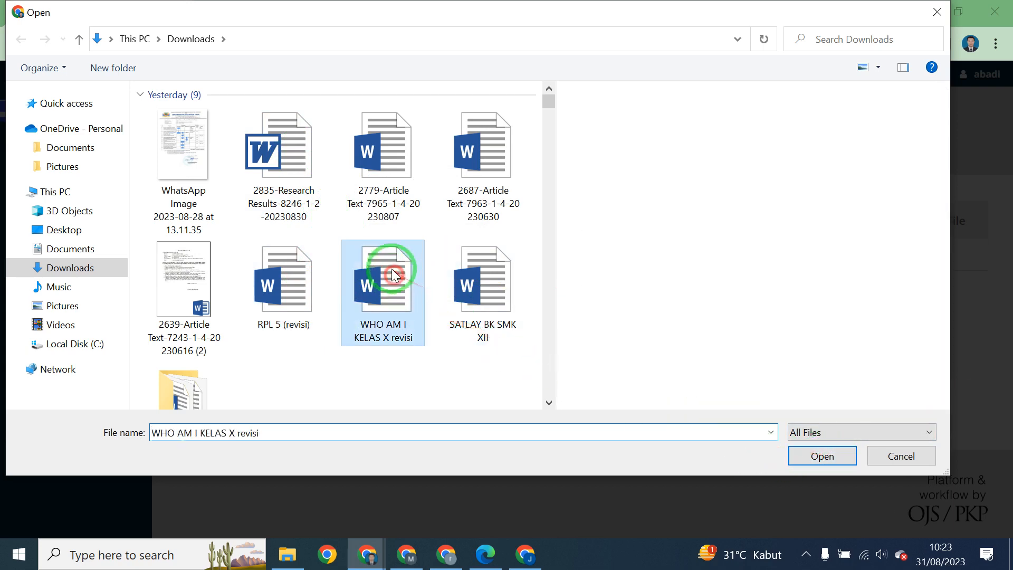
{"action": "left_click", "coordinate": [385, 197]}
{"action": "left_click", "coordinate": [521, 161]}
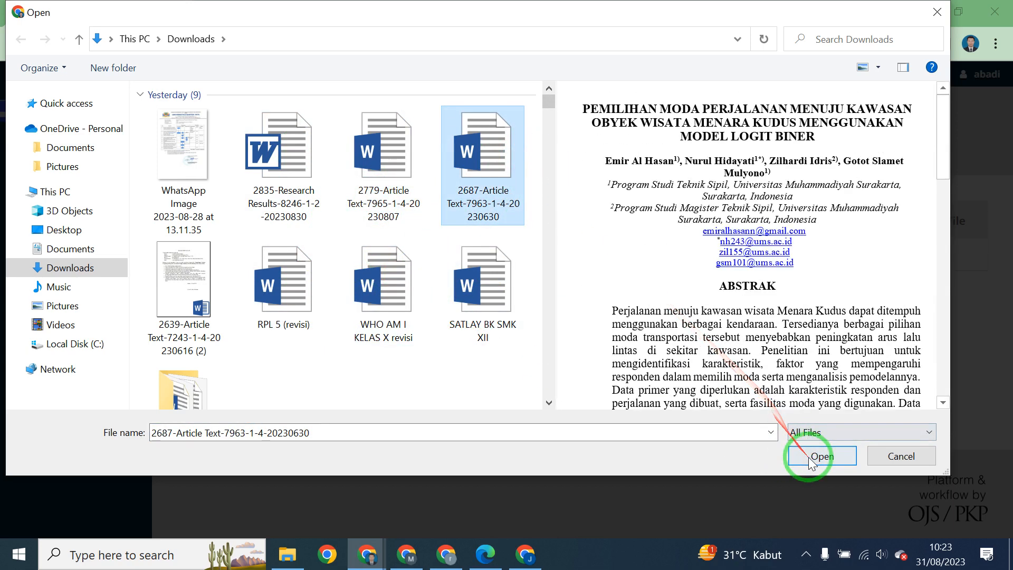
{"action": "left_click", "coordinate": [821, 456]}
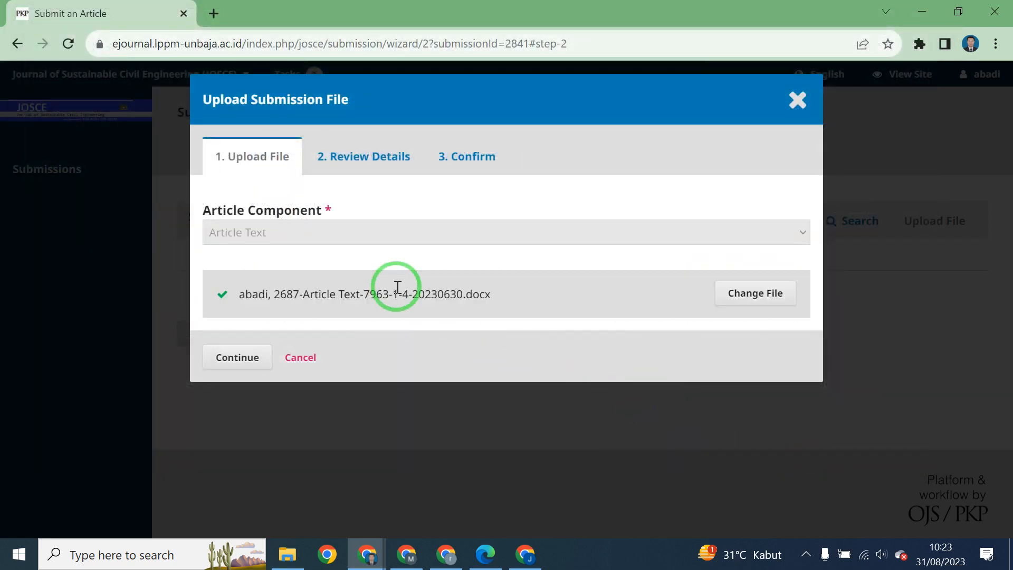
{"action": "left_click", "coordinate": [239, 359]}
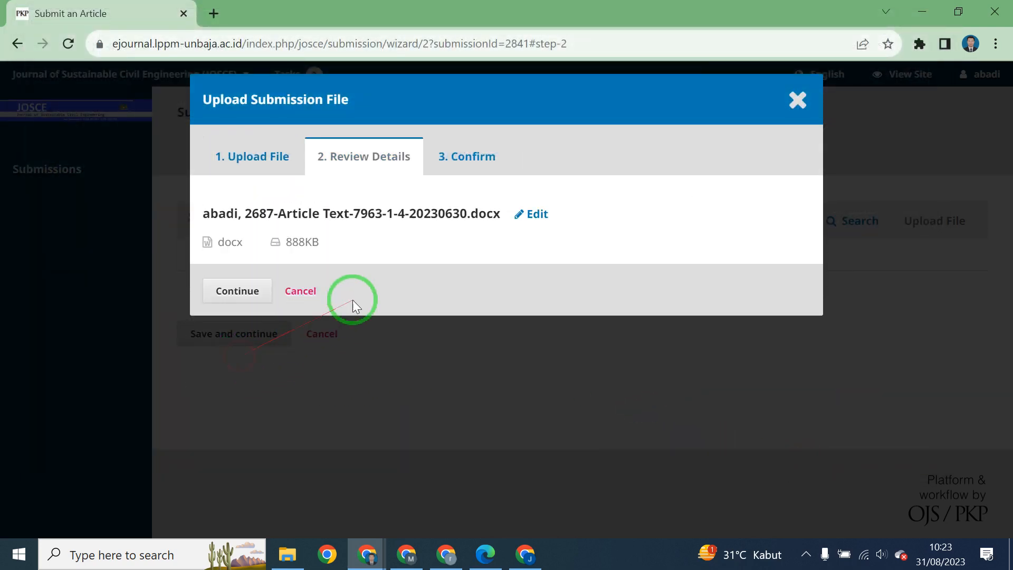
{"action": "left_click", "coordinate": [232, 291]}
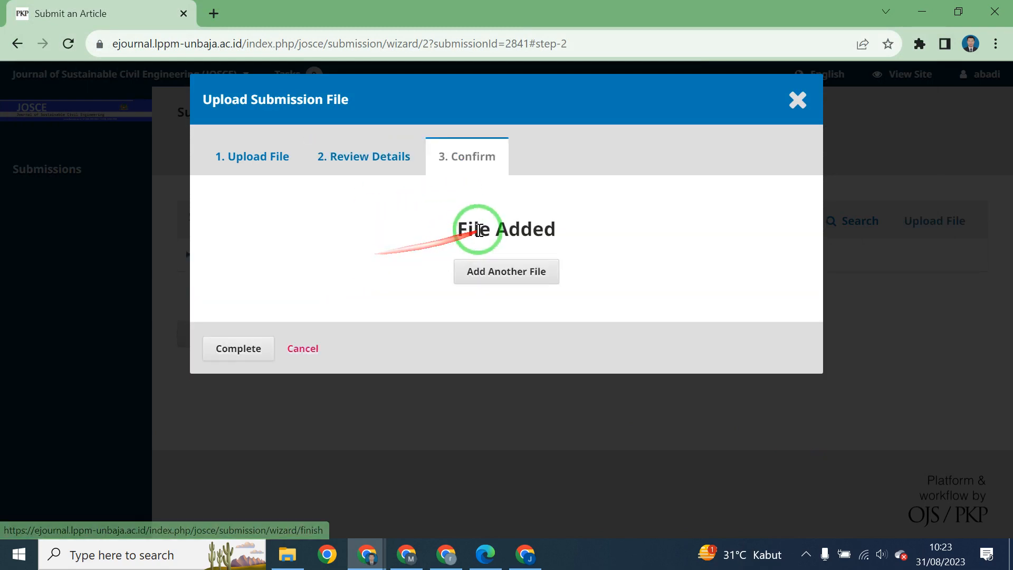
{"action": "left_click", "coordinate": [225, 361]}
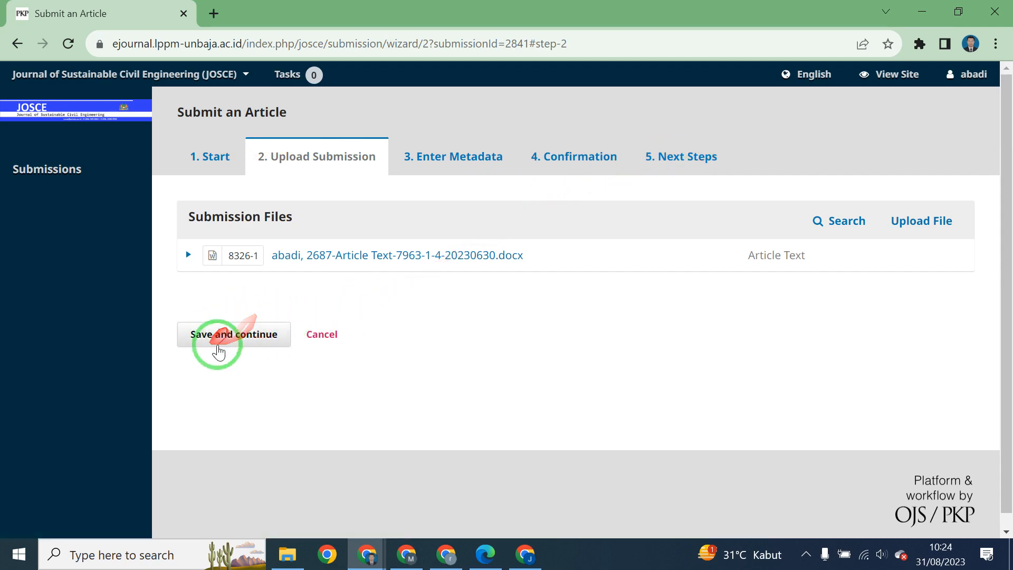
Dismiss the extra upload dialog and save the Upload Submission step to reach Enter Metadata.
{"action": "left_click", "coordinate": [213, 158]}
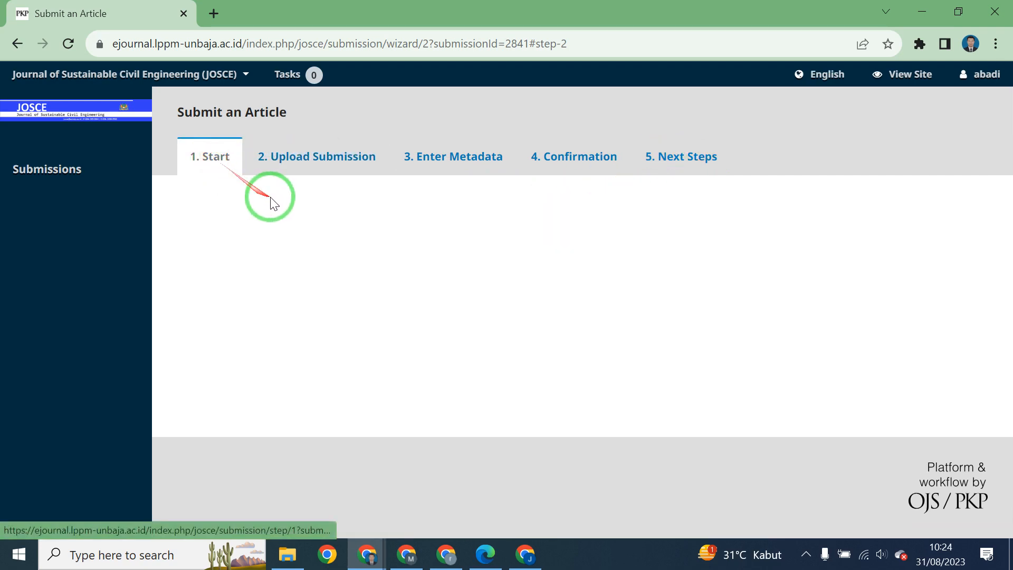
{"action": "scroll", "coordinate": [285, 243], "scroll_direction": "down", "scroll_amount": 10}
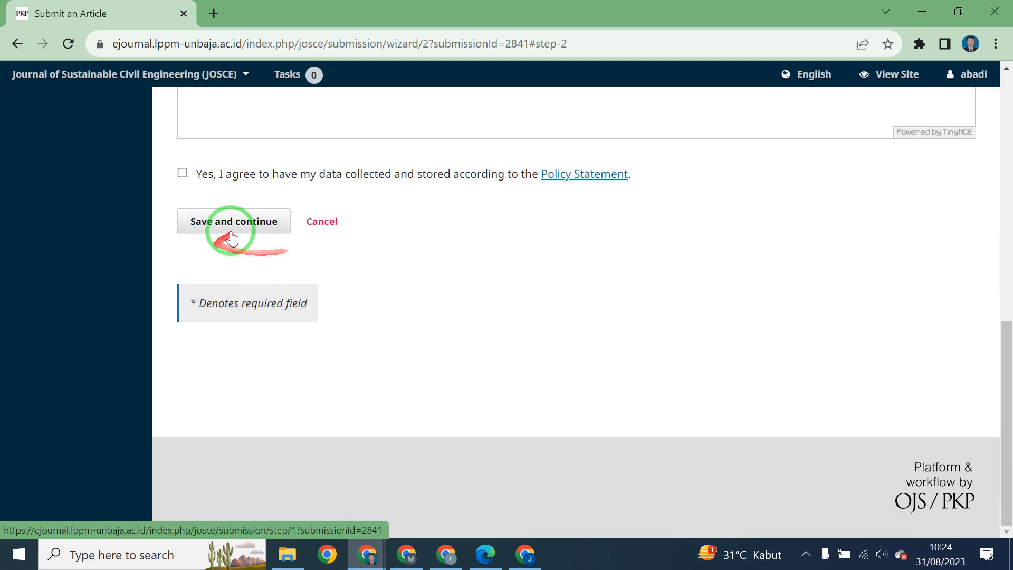
{"action": "scroll", "coordinate": [293, 232], "scroll_direction": "up", "scroll_amount": 10}
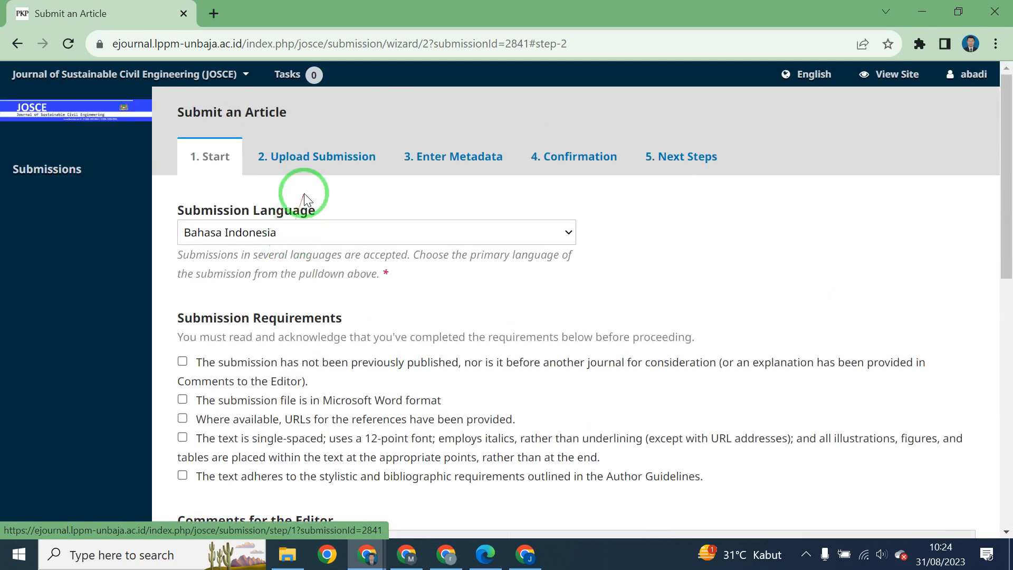
{"action": "left_click", "coordinate": [310, 159]}
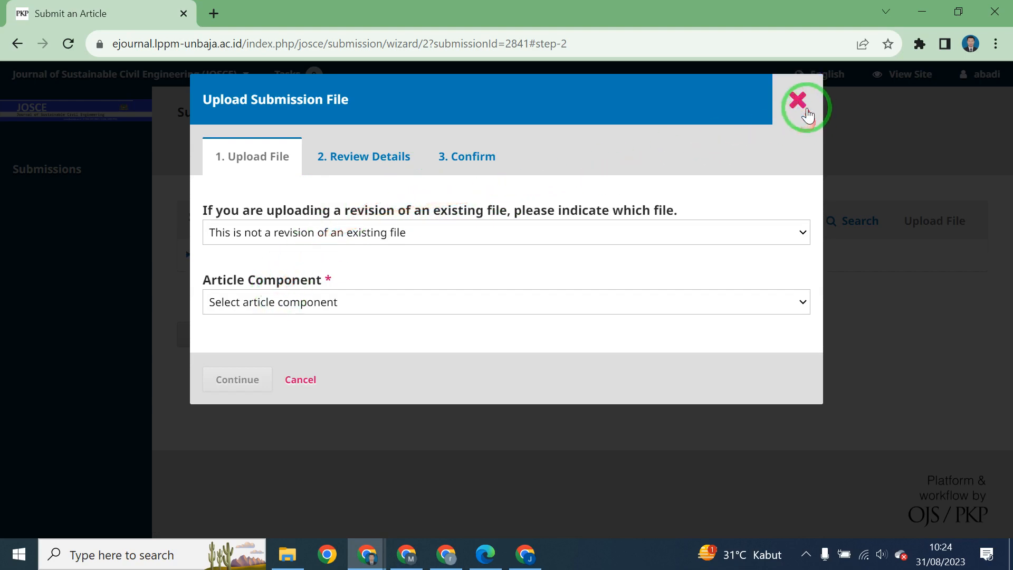
{"action": "left_click", "coordinate": [798, 100]}
{"action": "left_click", "coordinate": [453, 159]}
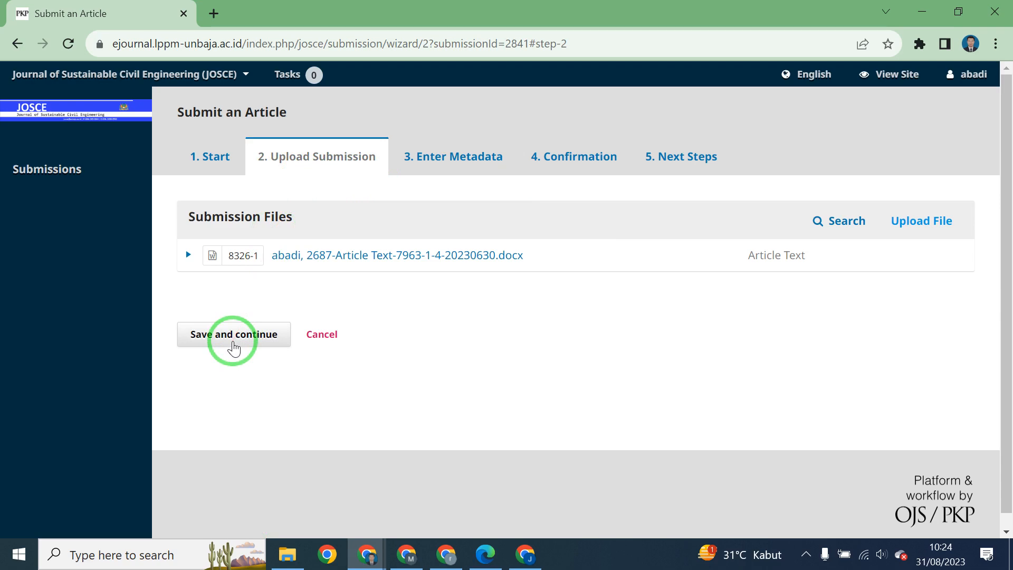
{"action": "left_click", "coordinate": [234, 336]}
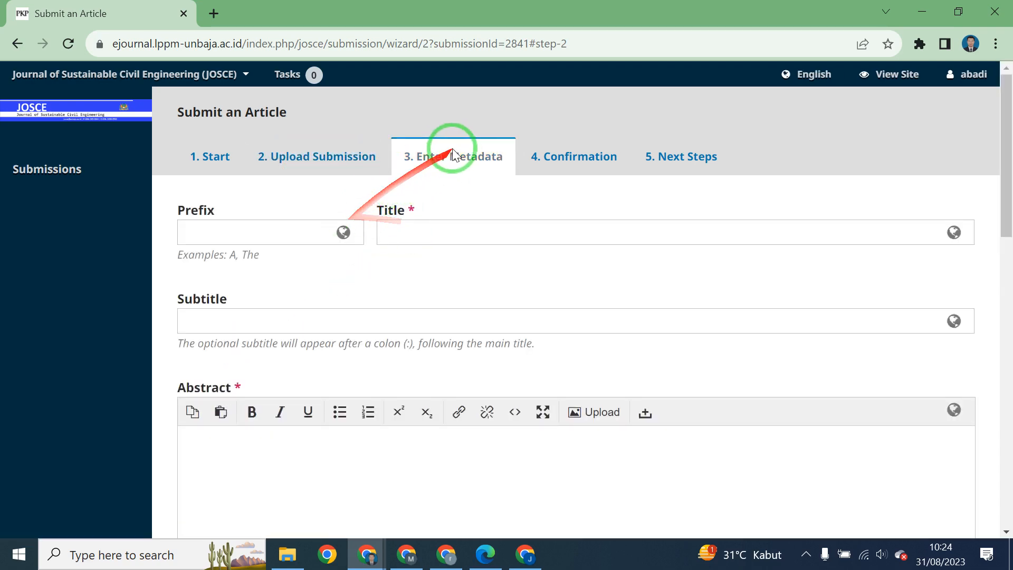
Enter 'contoh 1 judul' as the article title and collapse its English translation panel.
{"action": "scroll", "coordinate": [457, 150], "scroll_direction": "down", "scroll_amount": 7}
{"action": "scroll", "coordinate": [457, 151], "scroll_direction": "up", "scroll_amount": 6}
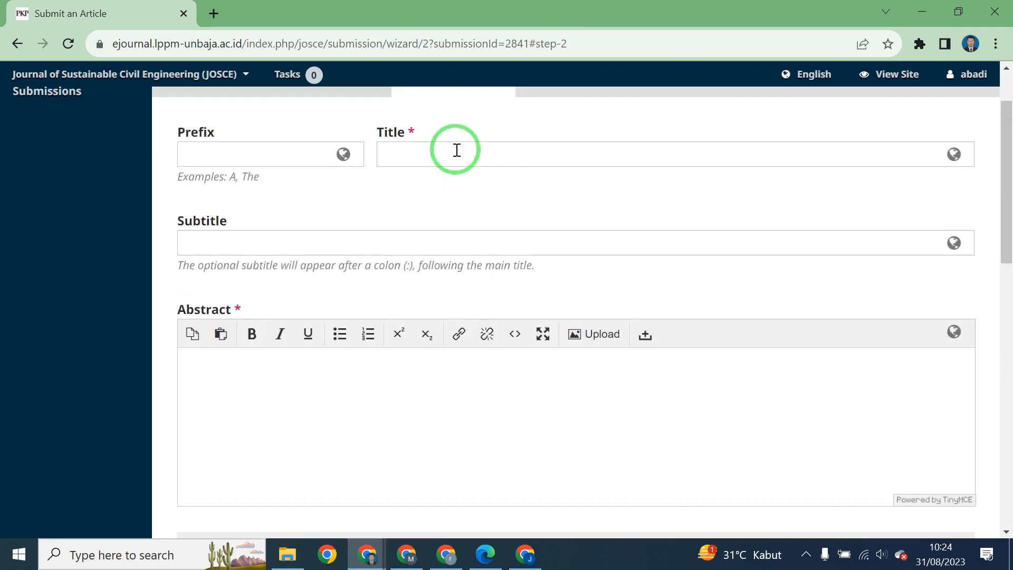
{"action": "scroll", "coordinate": [457, 150], "scroll_direction": "up", "scroll_amount": 1}
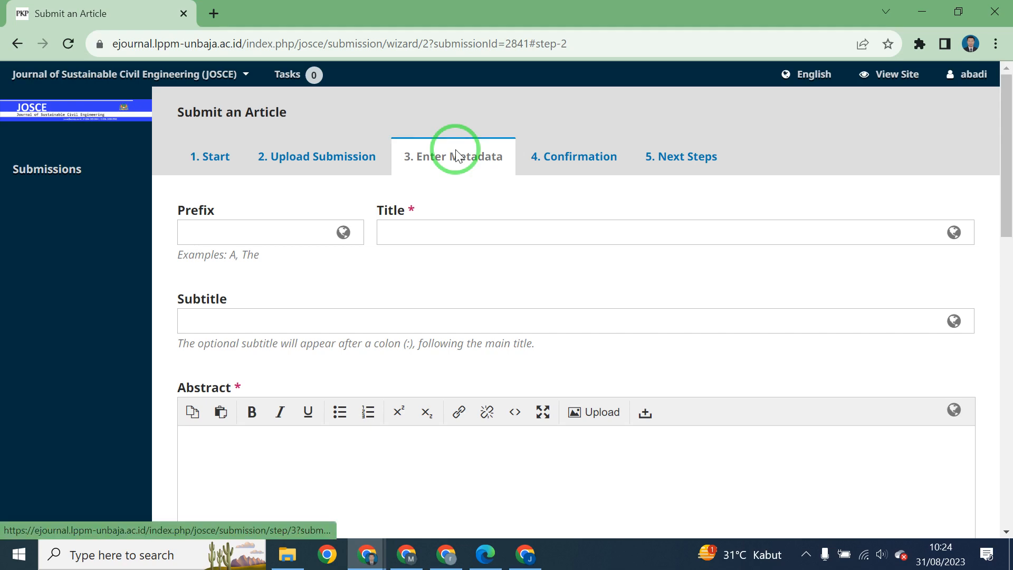
{"action": "left_click", "coordinate": [467, 231]}
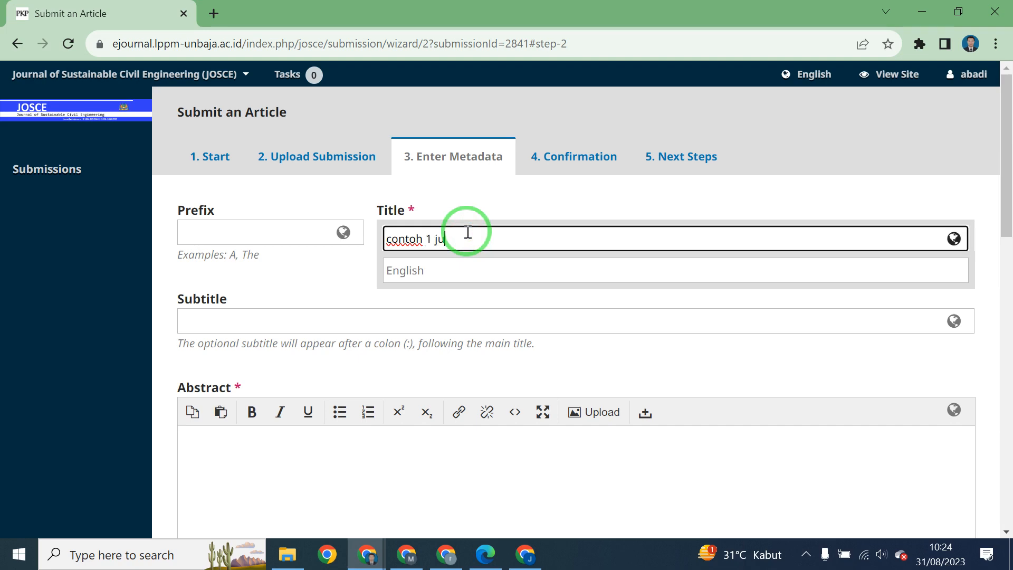
{"action": "left_click", "coordinate": [311, 289]}
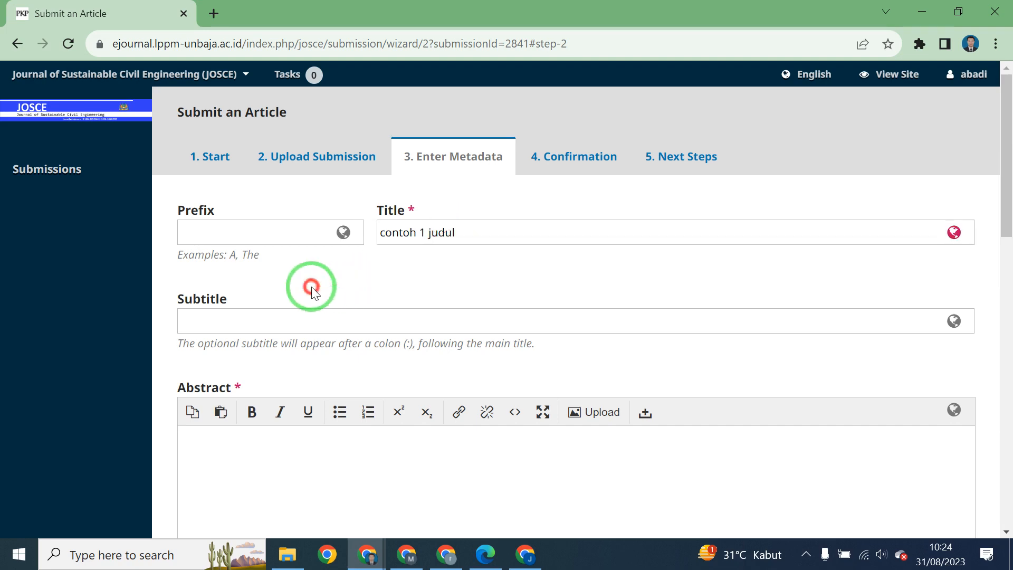
{"action": "left_click", "coordinate": [473, 232]}
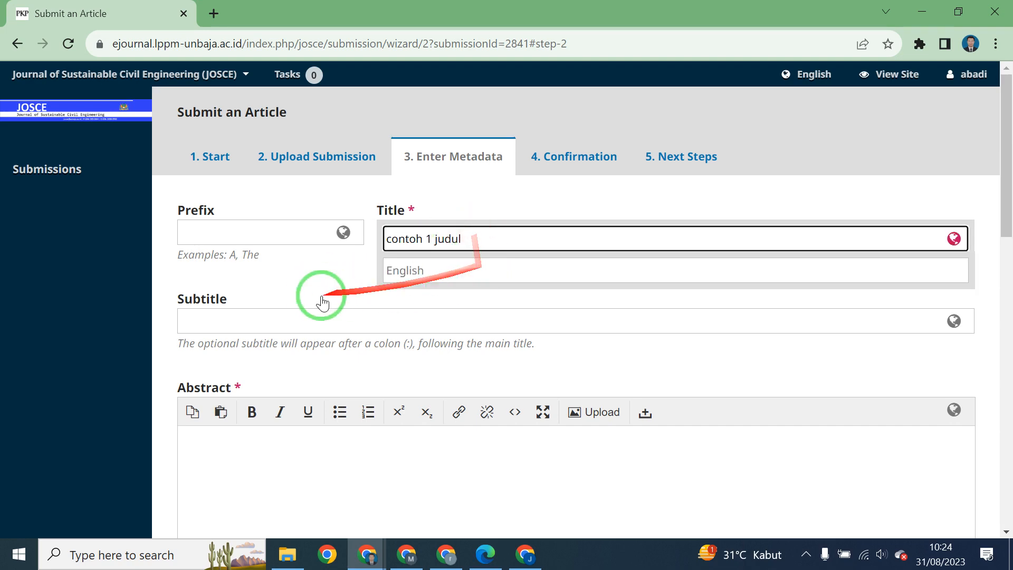
{"action": "left_click", "coordinate": [301, 297]}
{"action": "scroll", "coordinate": [336, 327], "scroll_direction": "down", "scroll_amount": 4}
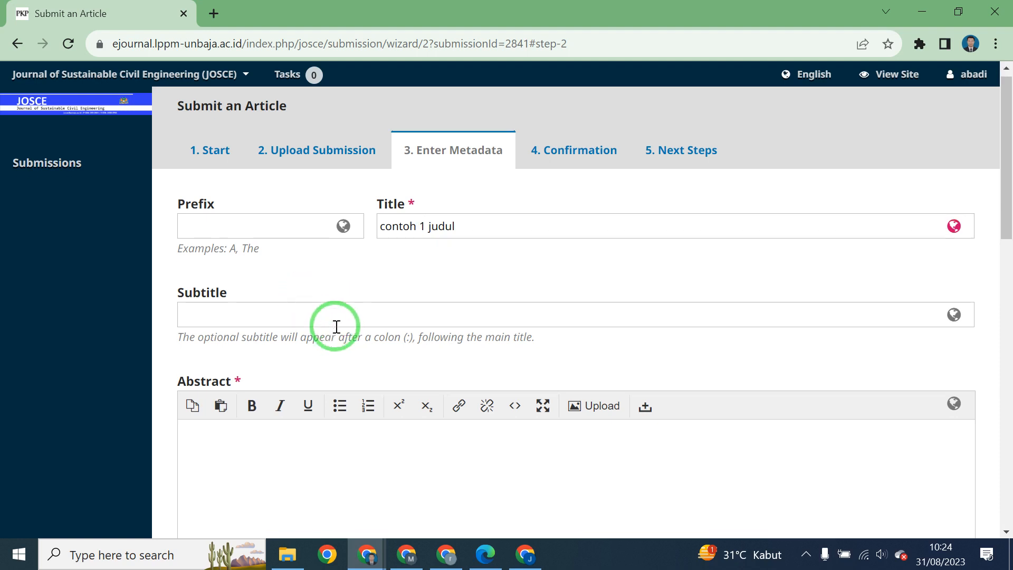
Write 'abstrak indo' as the abstract and 'abstrac eng' as the English abstract.
{"action": "left_click", "coordinate": [337, 329]}
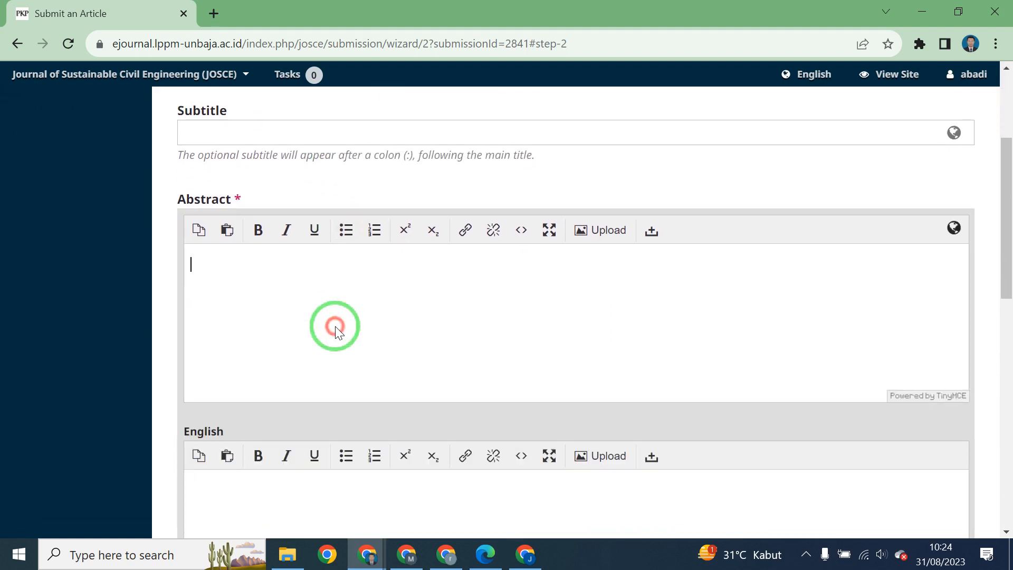
{"action": "scroll", "coordinate": [335, 327], "scroll_direction": "down", "scroll_amount": 2}
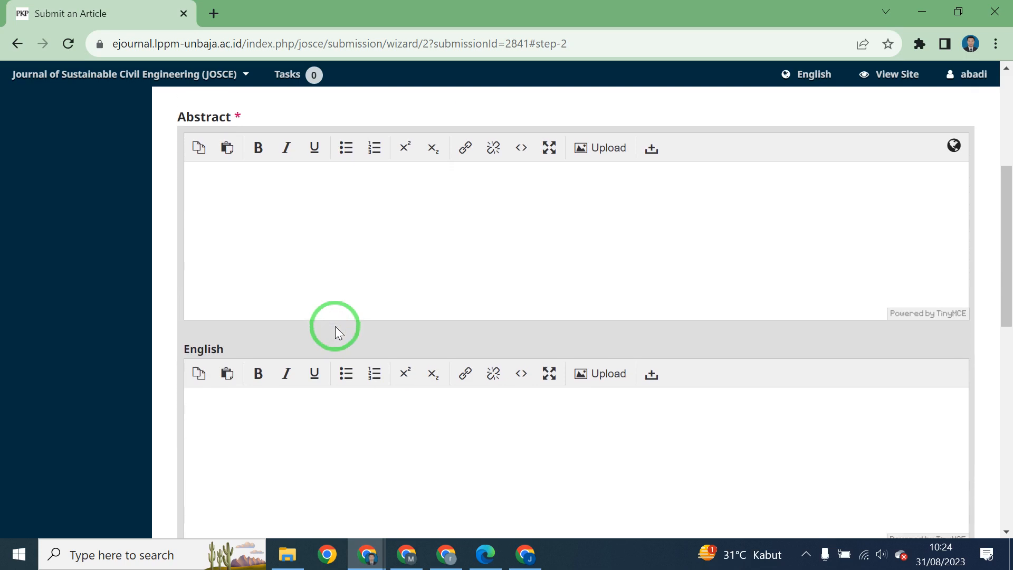
{"action": "scroll", "coordinate": [335, 326], "scroll_direction": "up", "scroll_amount": 2}
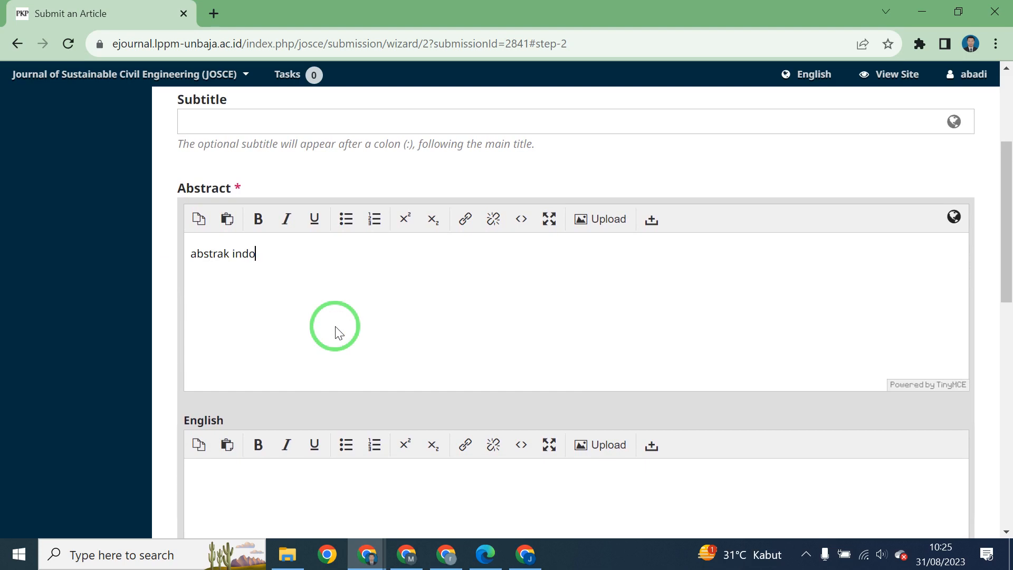
{"action": "left_click", "coordinate": [329, 501]}
{"action": "type", "text": "abstrac eng"}
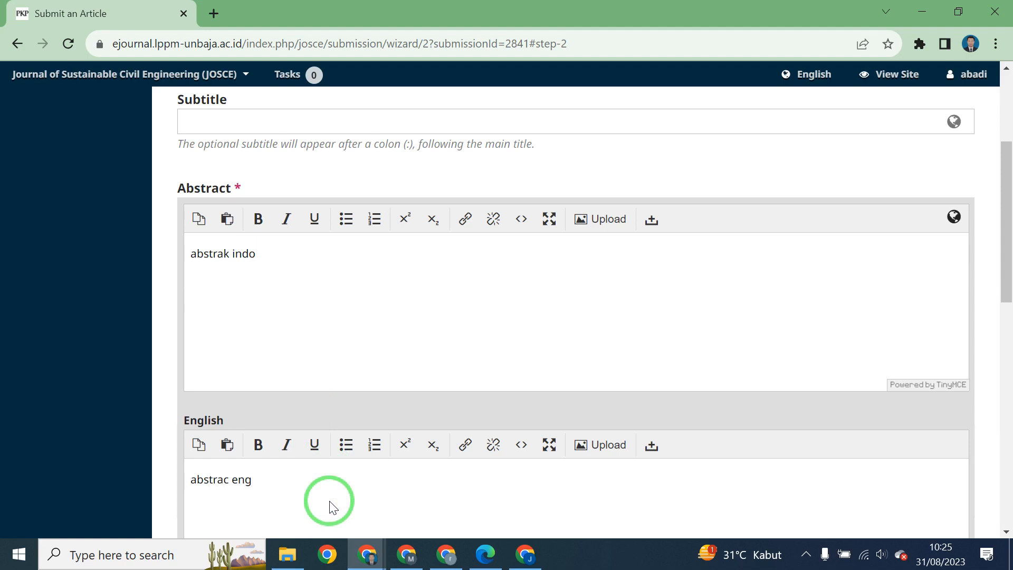
{"action": "scroll", "coordinate": [333, 507], "scroll_direction": "down", "scroll_amount": 3}
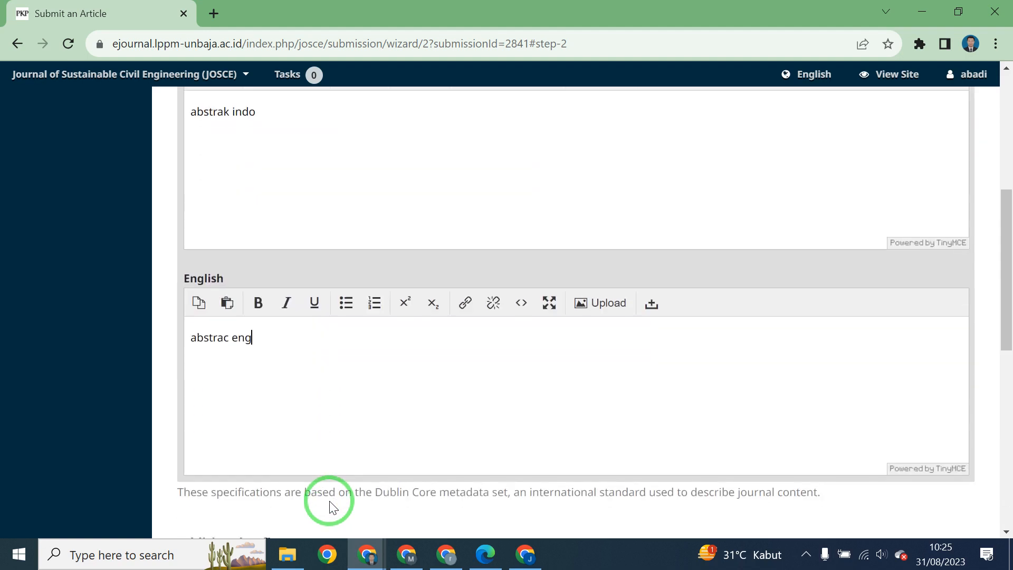
{"action": "left_click", "coordinate": [147, 347]}
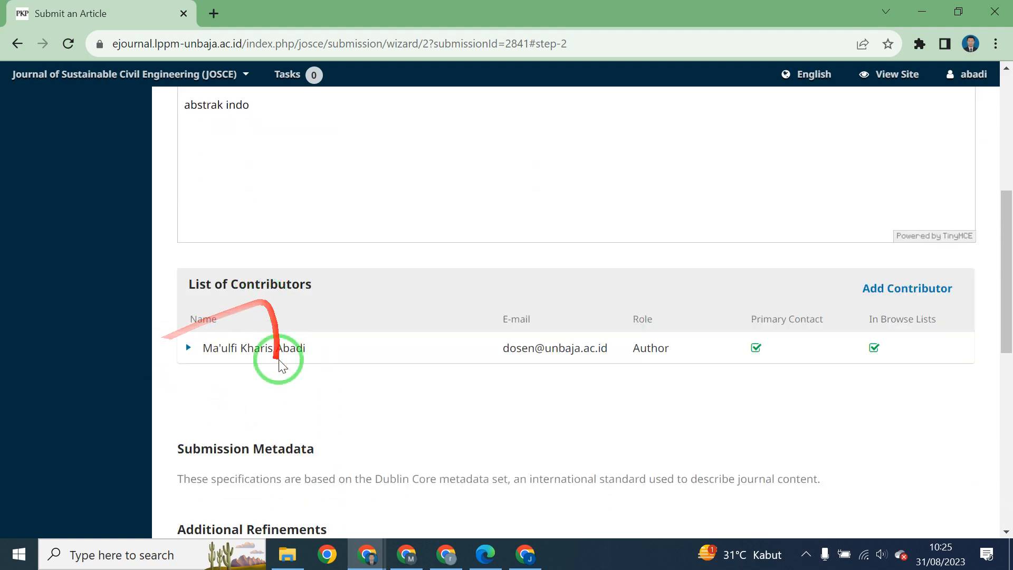
{"action": "scroll", "coordinate": [280, 364], "scroll_direction": "up", "scroll_amount": 2}
{"action": "scroll", "coordinate": [279, 364], "scroll_direction": "down", "scroll_amount": 4}
{"action": "scroll", "coordinate": [280, 364], "scroll_direction": "up", "scroll_amount": 1}
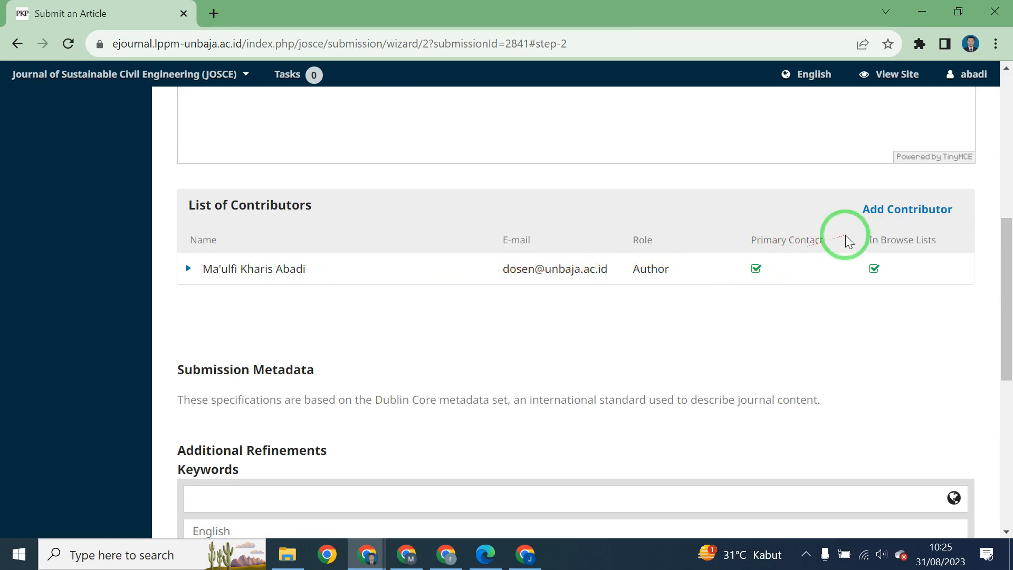
Add a contributor, entering their first name, last name and a saved e-mail address.
{"action": "left_click", "coordinate": [875, 214]}
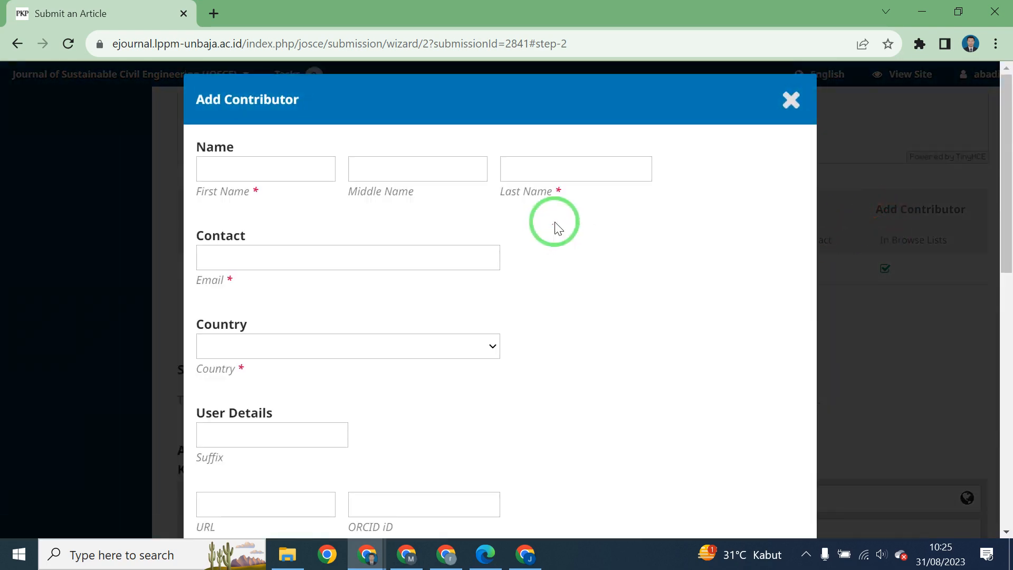
{"action": "left_click", "coordinate": [313, 174]}
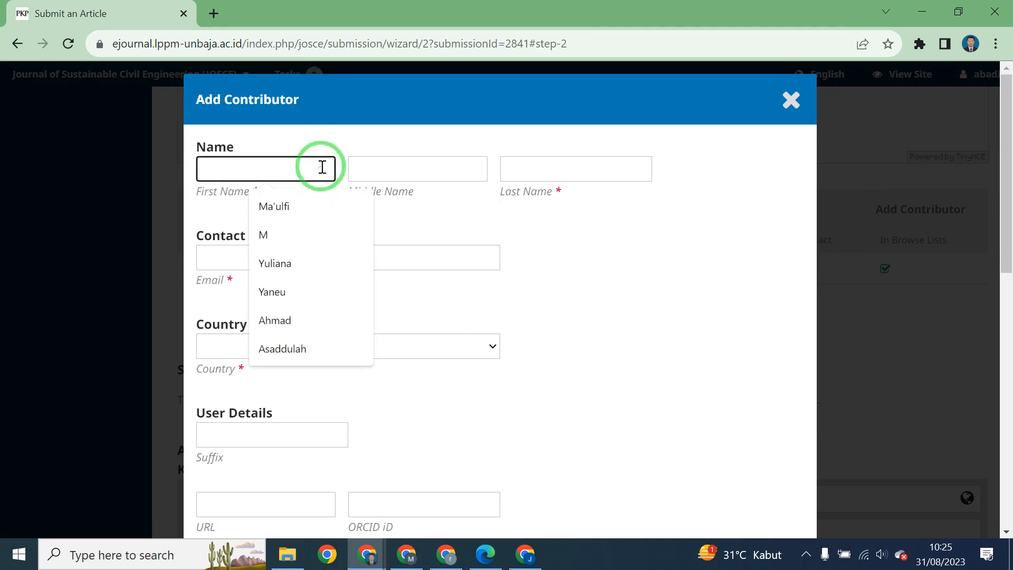
{"action": "type", "text": "p1"}
{"action": "left_click", "coordinate": [550, 180]}
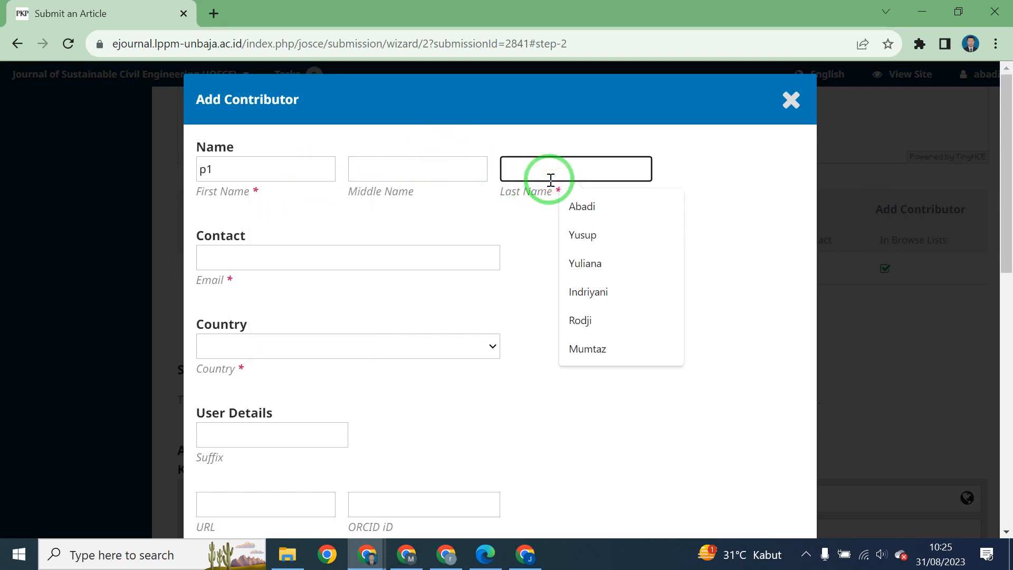
{"action": "type", "text": "gf"}
{"action": "left_click", "coordinate": [397, 258]}
{"action": "type", "text": "gfgf"}
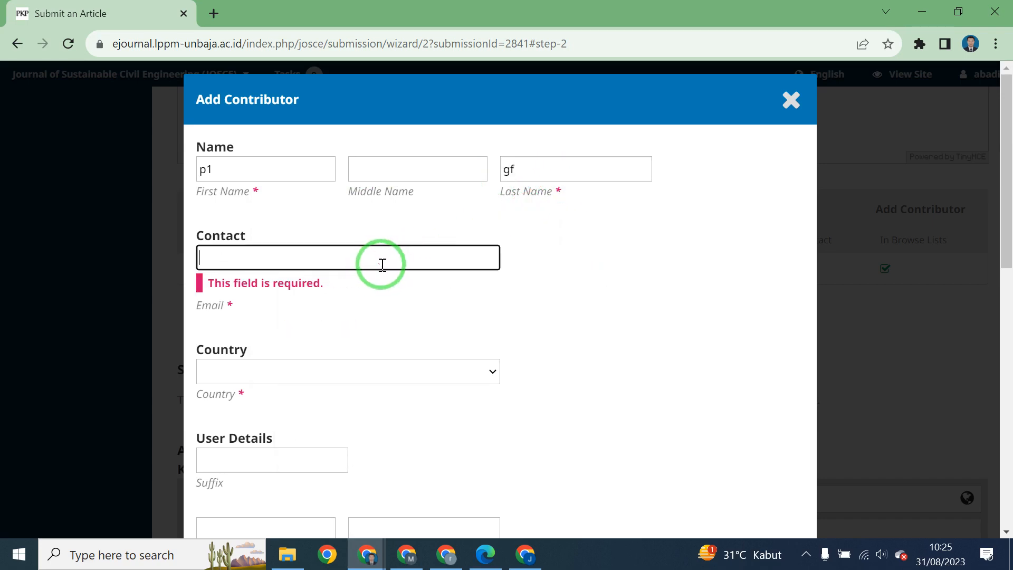
{"action": "left_click", "coordinate": [382, 265]}
{"action": "left_click", "coordinate": [374, 324]}
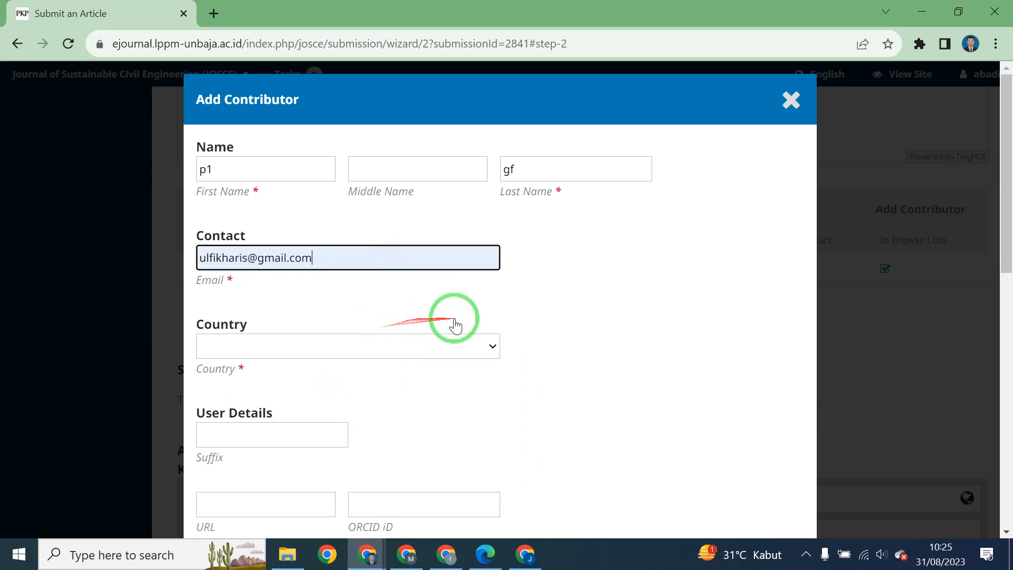
Set country Anguilla, affiliation Universitas Banten Jaya and role Author, then save the contributor.
{"action": "left_click", "coordinate": [394, 346]}
{"action": "left_click", "coordinate": [310, 141]}
{"action": "scroll", "coordinate": [356, 286], "scroll_direction": "down", "scroll_amount": 3}
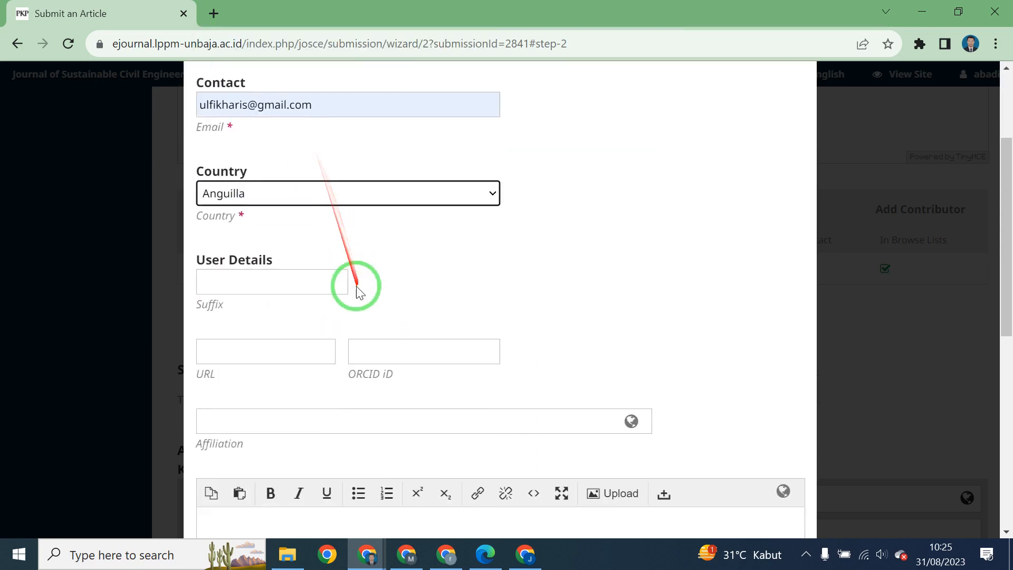
{"action": "scroll", "coordinate": [412, 261], "scroll_direction": "down", "scroll_amount": 5}
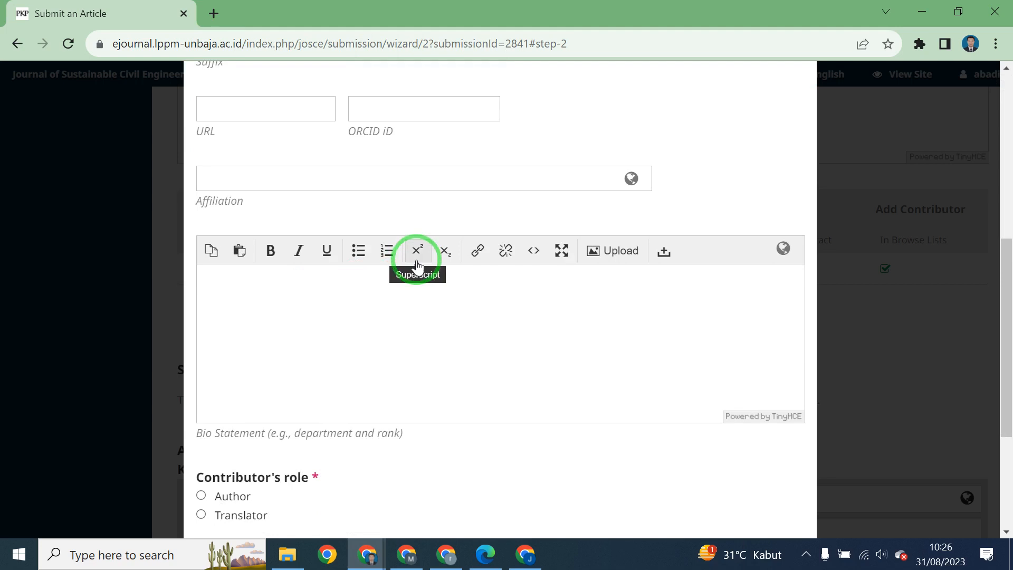
{"action": "left_click", "coordinate": [437, 185]}
{"action": "left_click", "coordinate": [385, 214]}
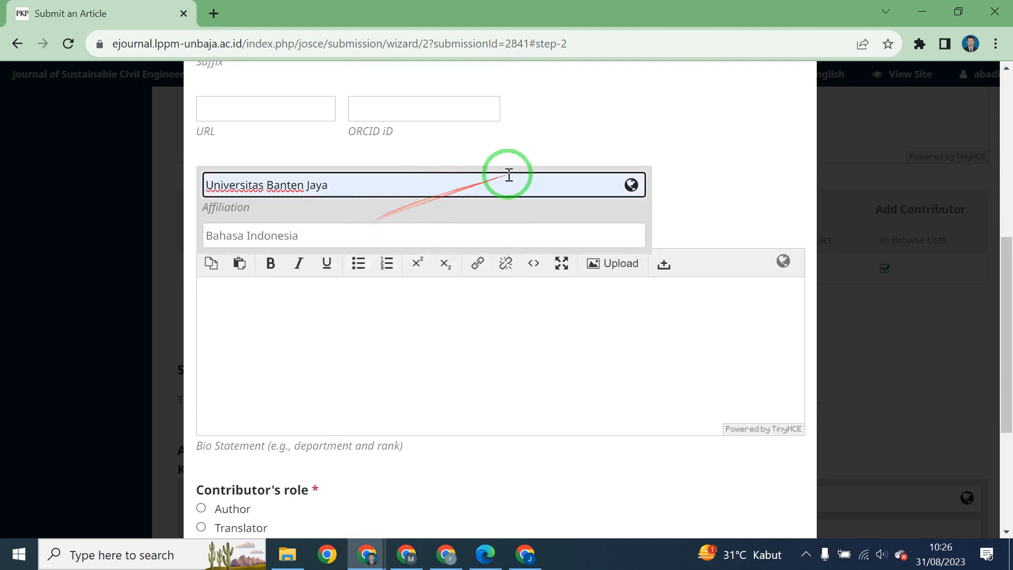
{"action": "scroll", "coordinate": [525, 166], "scroll_direction": "down", "scroll_amount": 3}
{"action": "scroll", "coordinate": [528, 172], "scroll_direction": "down", "scroll_amount": 2}
{"action": "left_click", "coordinate": [378, 283]}
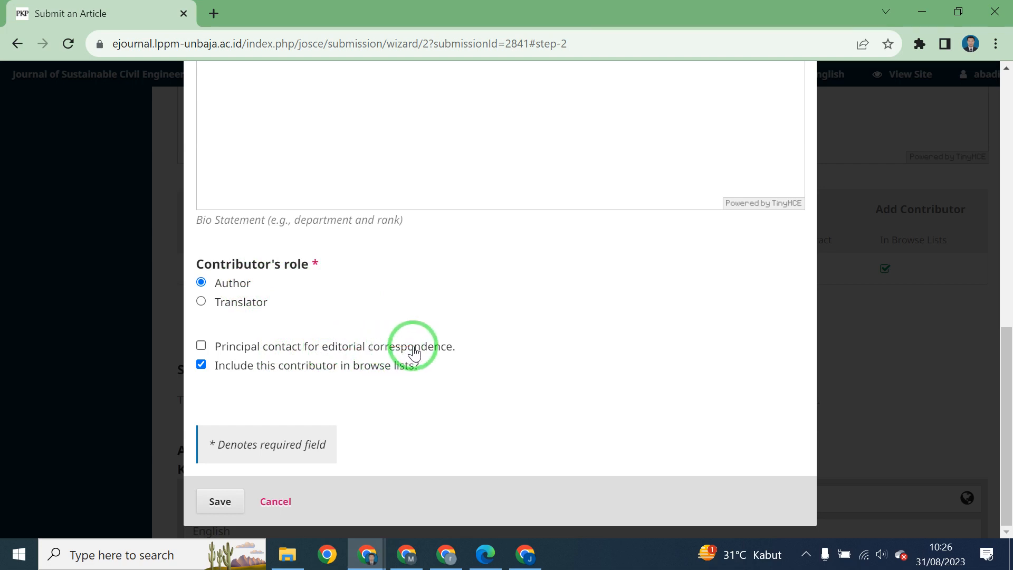
{"action": "left_click", "coordinate": [253, 354]}
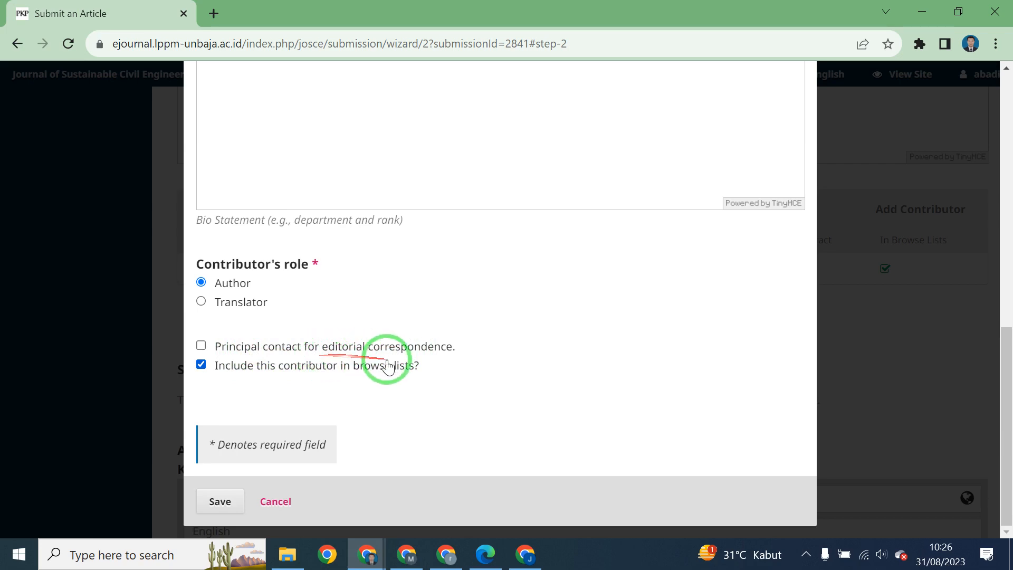
{"action": "left_click", "coordinate": [220, 502]}
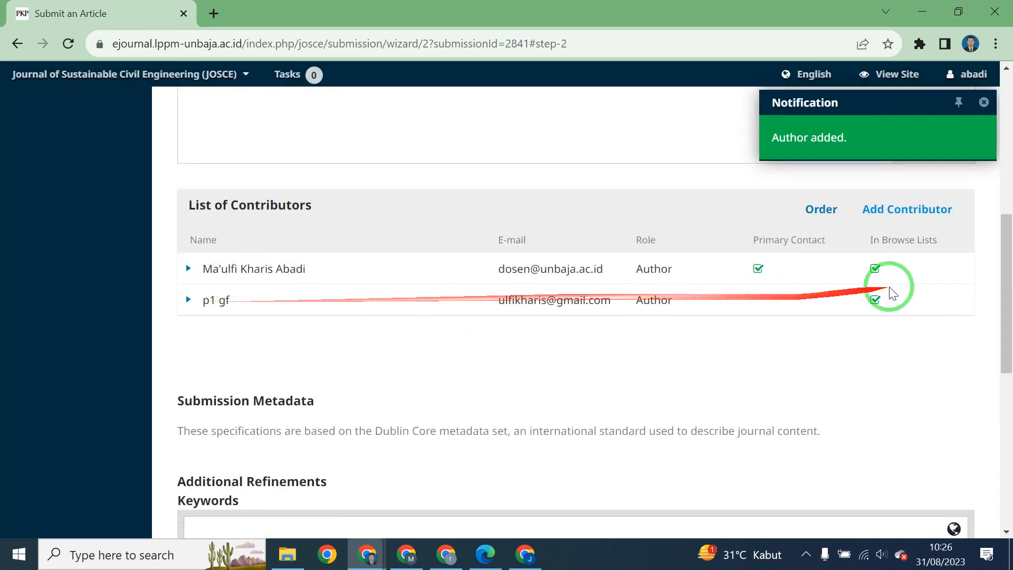
Add a third contributor with first name, last name and a suggested e-mail address.
{"action": "left_click", "coordinate": [909, 219]}
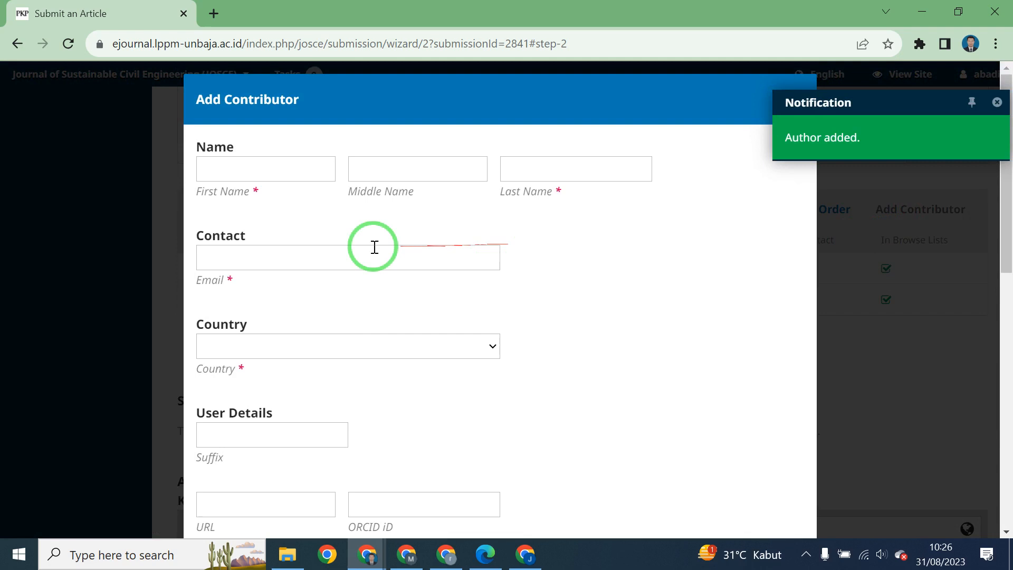
{"action": "left_click", "coordinate": [248, 168]}
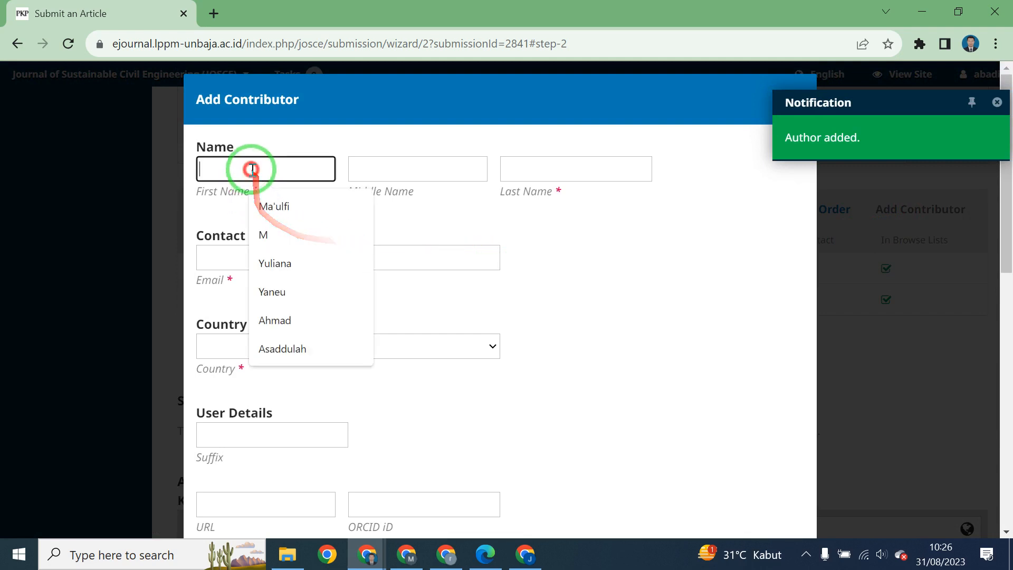
{"action": "type", "text": "ff"}
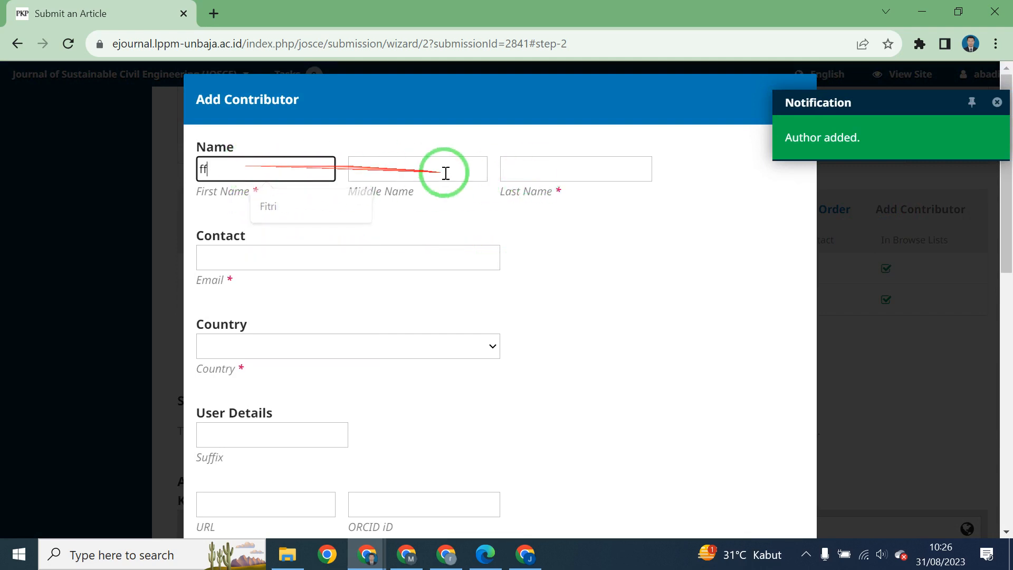
{"action": "left_click", "coordinate": [545, 172]}
{"action": "type", "text": "dfd"}
{"action": "left_click", "coordinate": [289, 252]}
{"action": "type", "text": "fd"}
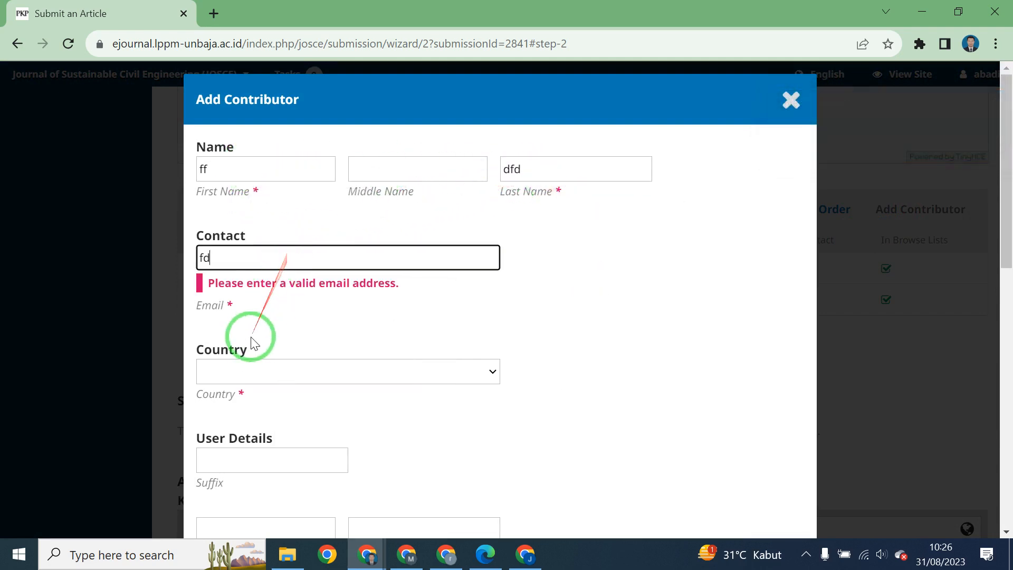
{"action": "left_click", "coordinate": [290, 261]}
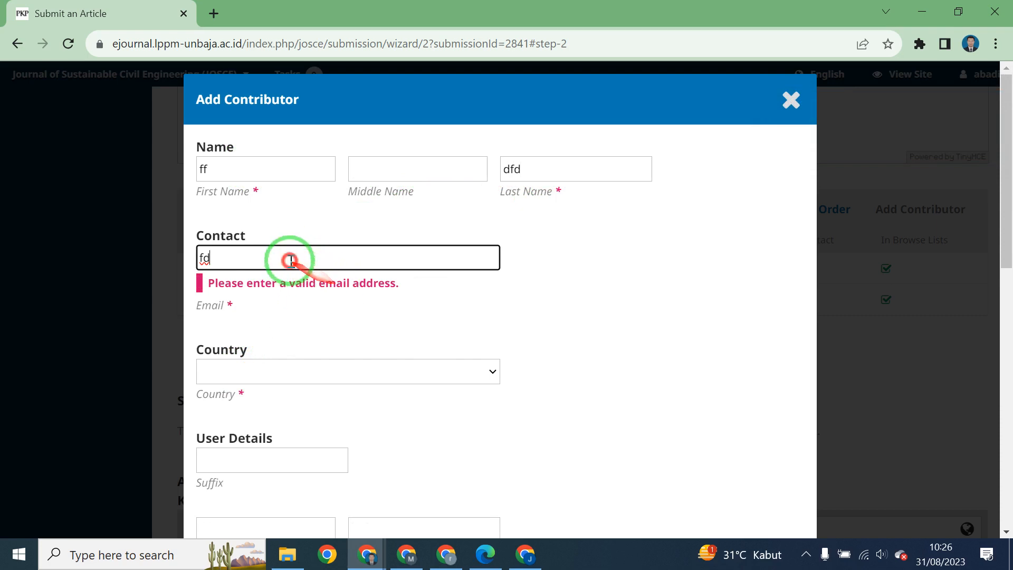
{"action": "key", "text": "BackSpace"}
{"action": "key", "text": "BackSpace"}
{"action": "left_click", "coordinate": [299, 255]}
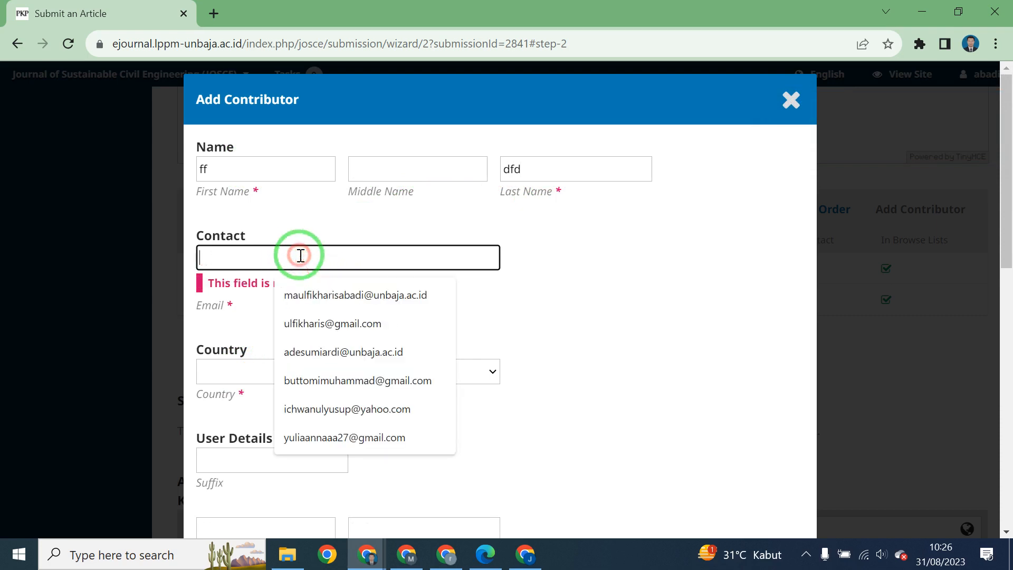
{"action": "left_click", "coordinate": [336, 304]}
Set country Armenia, affiliation Universitas Banten Jaya and role Author, then save the contributor.
{"action": "scroll", "coordinate": [336, 305], "scroll_direction": "down", "scroll_amount": 3}
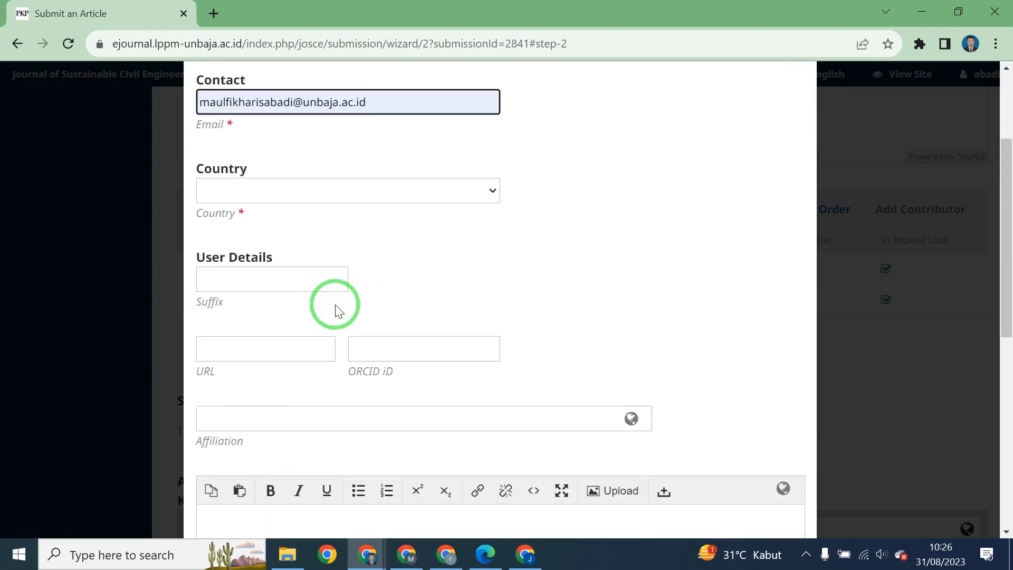
{"action": "left_click", "coordinate": [282, 189]}
{"action": "left_click", "coordinate": [256, 376]}
{"action": "scroll", "coordinate": [301, 325], "scroll_direction": "down", "scroll_amount": 2}
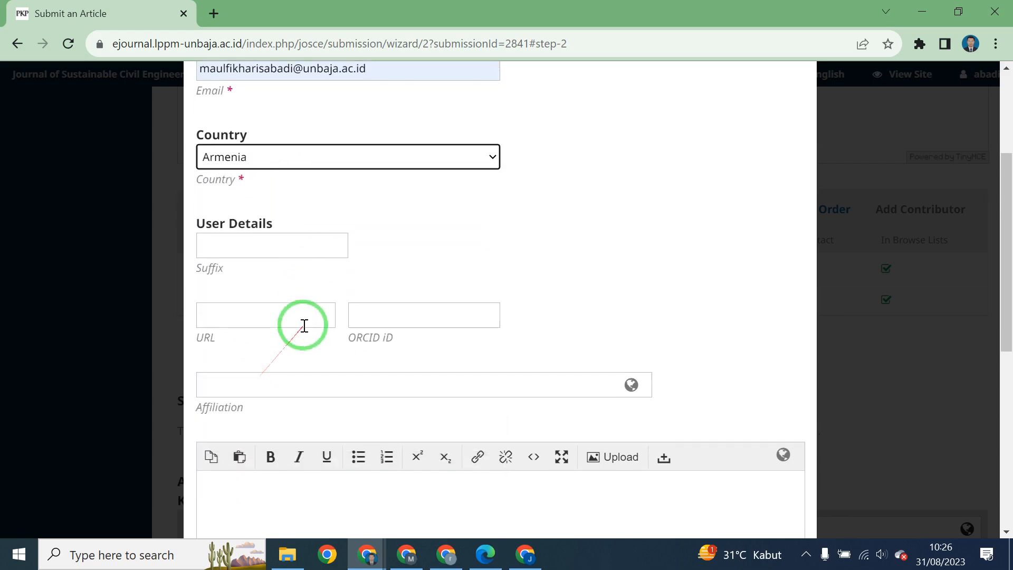
{"action": "left_click", "coordinate": [267, 332]}
{"action": "left_click", "coordinate": [312, 377]}
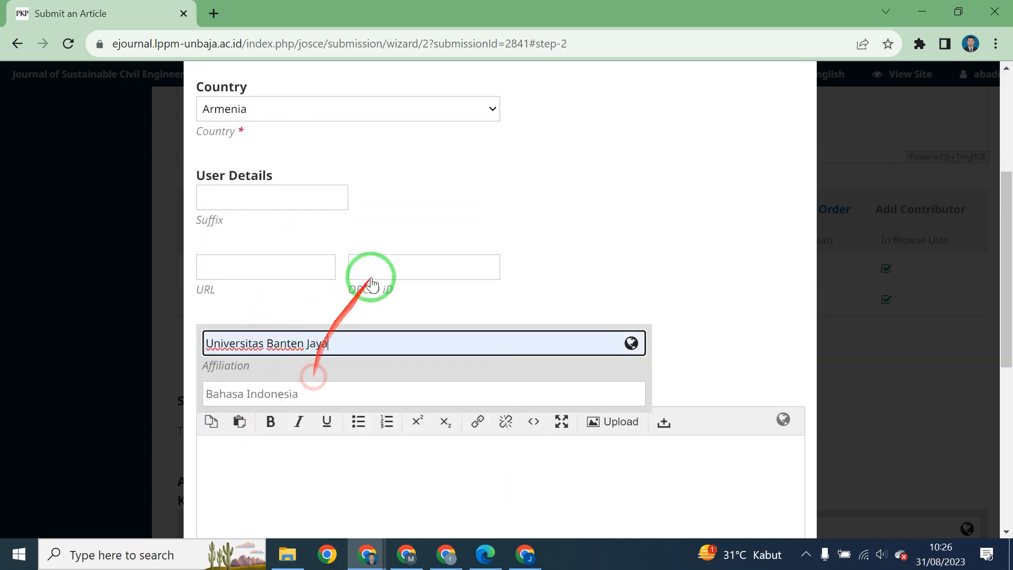
{"action": "scroll", "coordinate": [369, 276], "scroll_direction": "down", "scroll_amount": 5}
{"action": "scroll", "coordinate": [376, 278], "scroll_direction": "down", "scroll_amount": 3}
{"action": "left_click", "coordinate": [235, 283]}
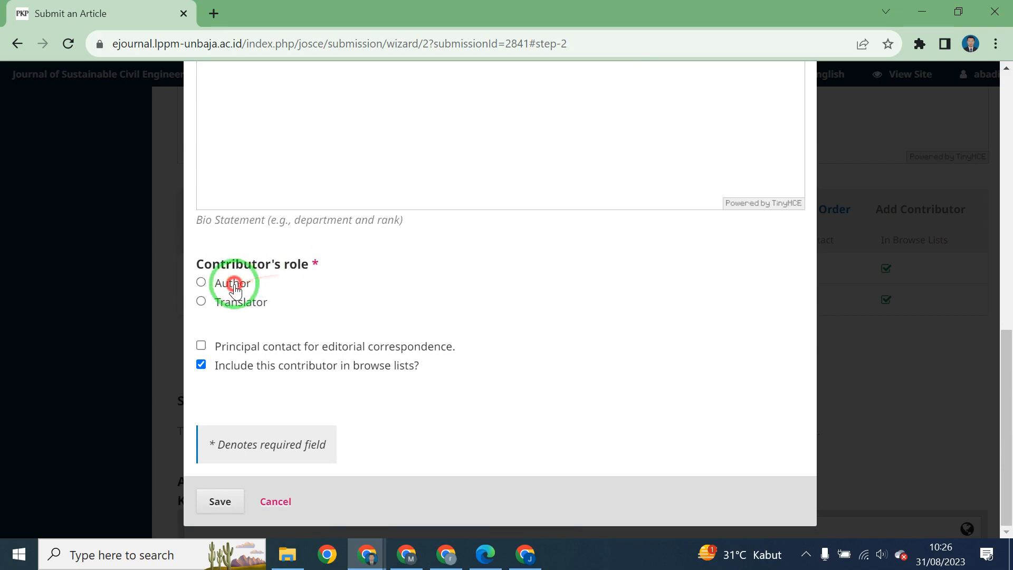
{"action": "left_click", "coordinate": [220, 501]}
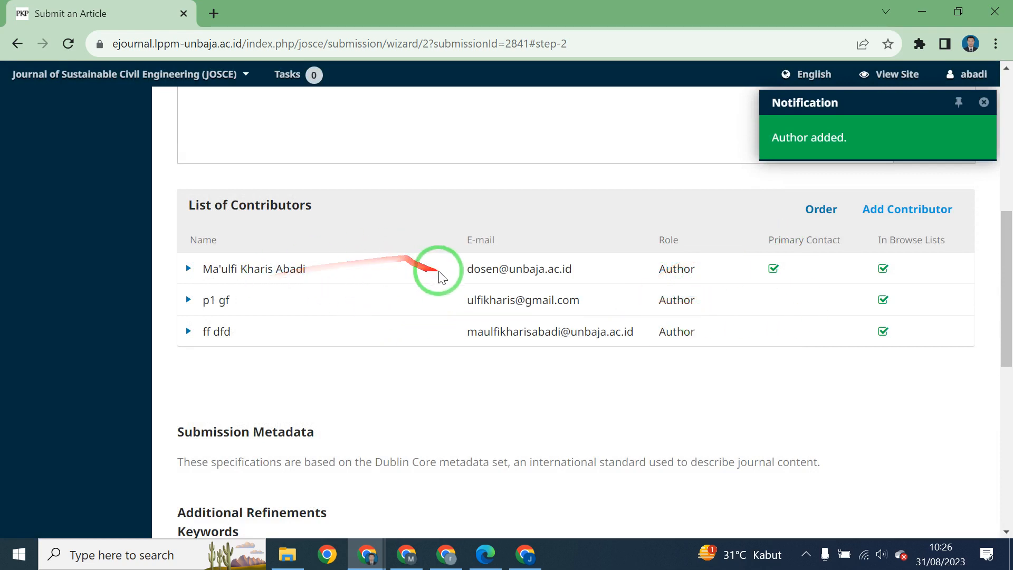
Remove the sdfs keyword so the keywords are k1, k2, fbbvnch, beton and kolom.
{"action": "scroll", "coordinate": [449, 279], "scroll_direction": "down", "scroll_amount": 2}
{"action": "scroll", "coordinate": [733, 274], "scroll_direction": "down", "scroll_amount": 2}
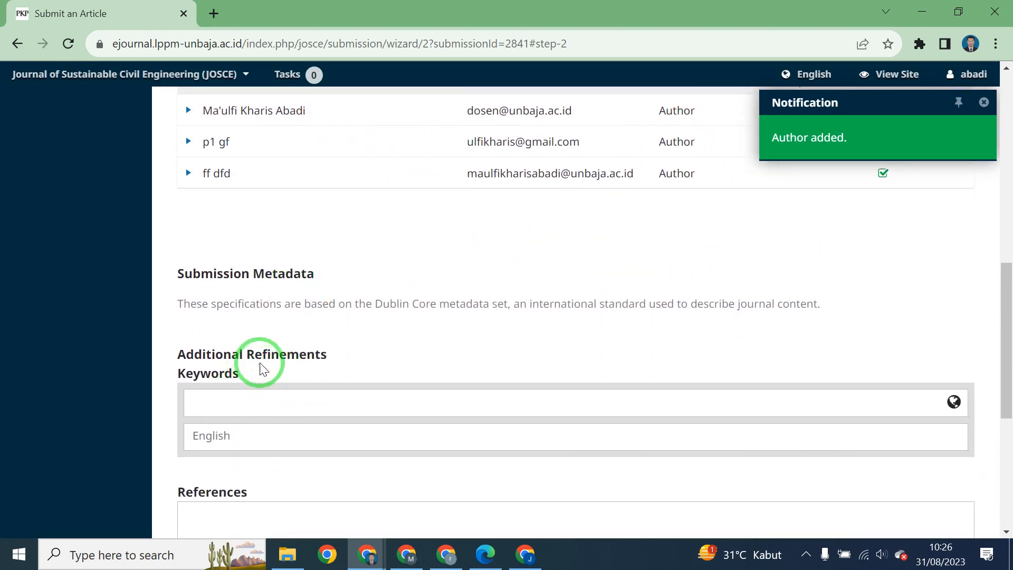
{"action": "scroll", "coordinate": [263, 370], "scroll_direction": "down", "scroll_amount": 2}
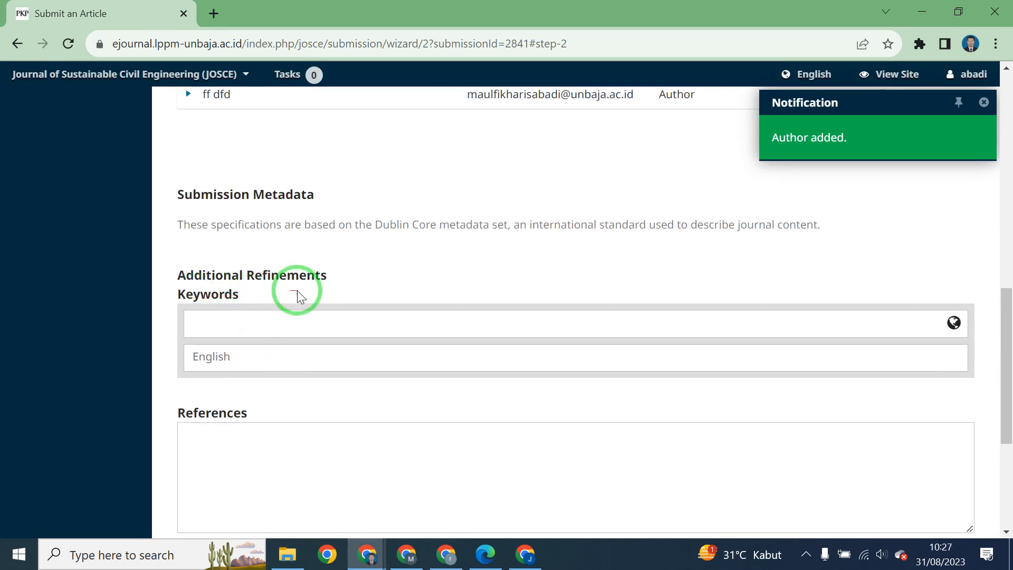
{"action": "scroll", "coordinate": [299, 296], "scroll_direction": "up", "scroll_amount": 10}
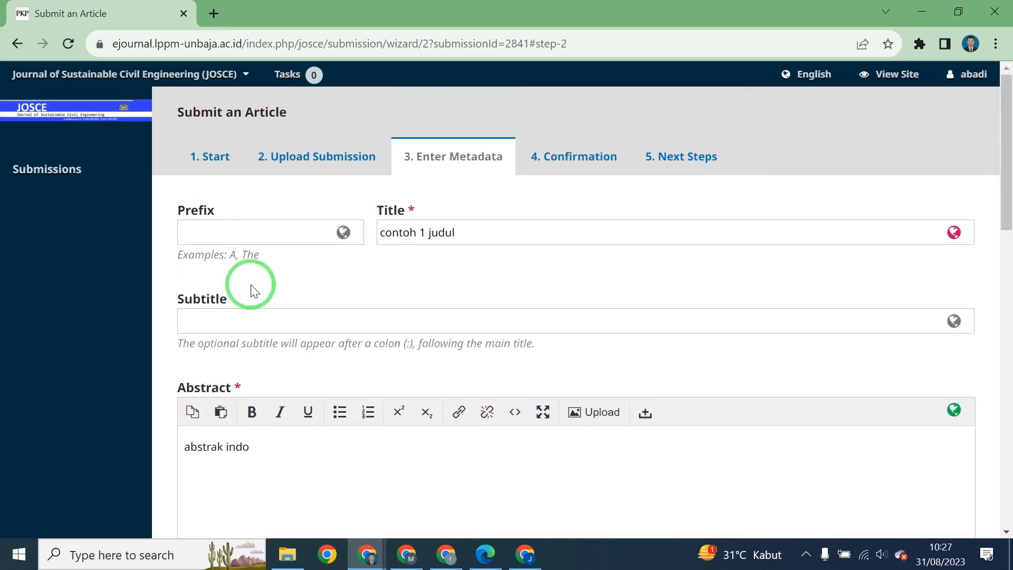
{"action": "scroll", "coordinate": [264, 287], "scroll_direction": "down", "scroll_amount": 10}
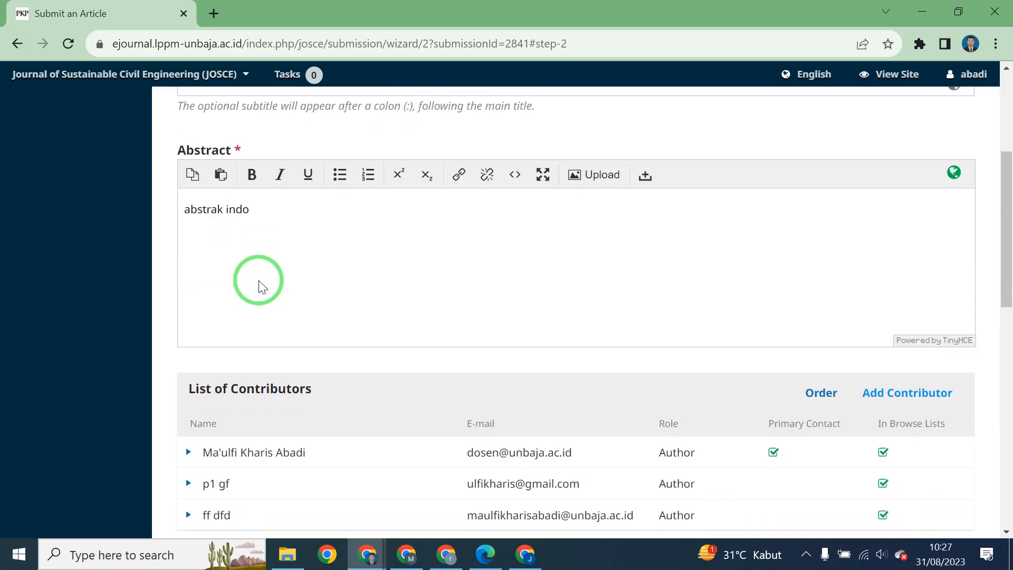
{"action": "left_click", "coordinate": [249, 200]}
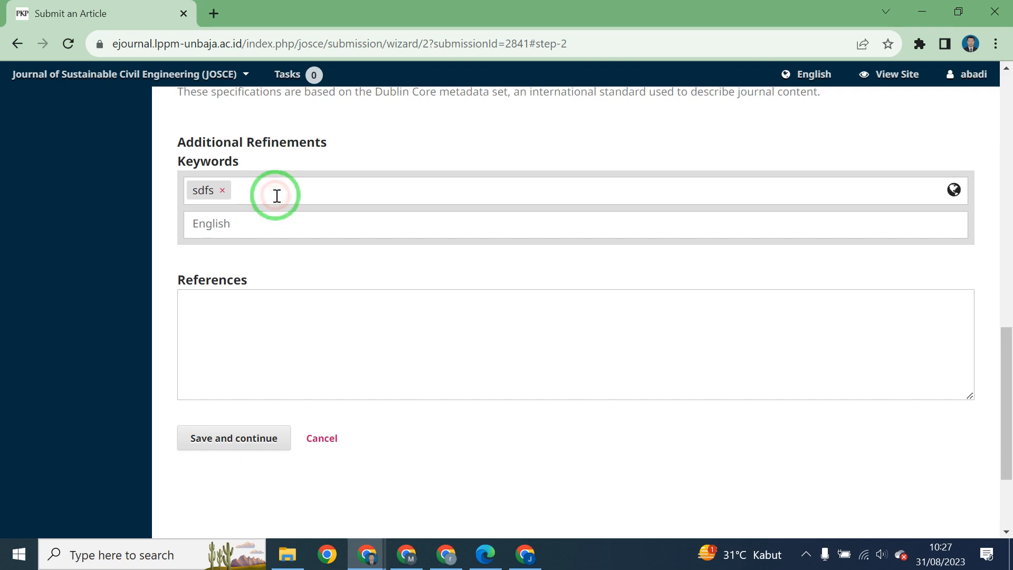
{"action": "key", "text": "BackSpace"}
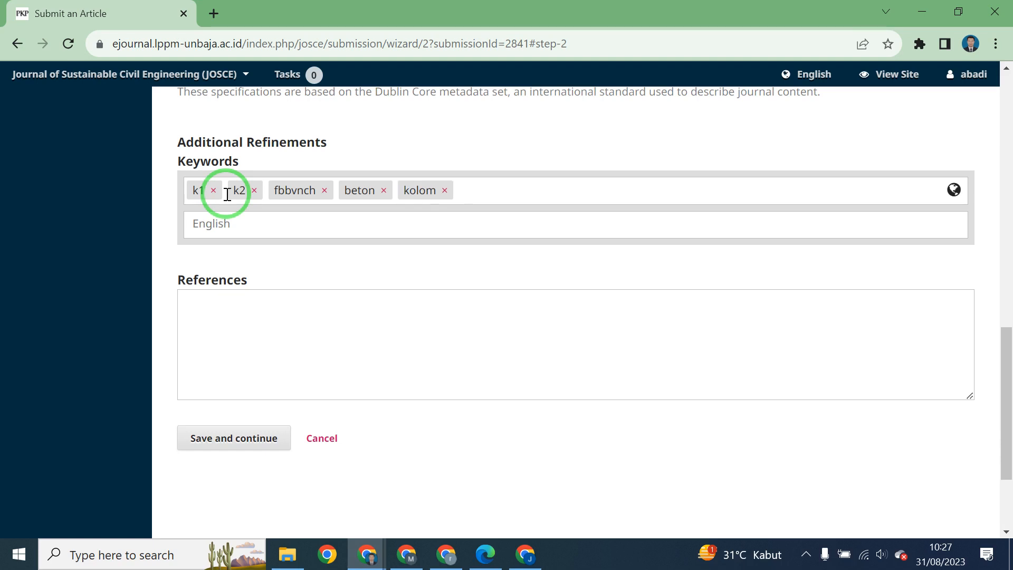
Fill in References with 'sdfasdfsa' and save the metadata to reach confirmation.
{"action": "left_click", "coordinate": [243, 339]}
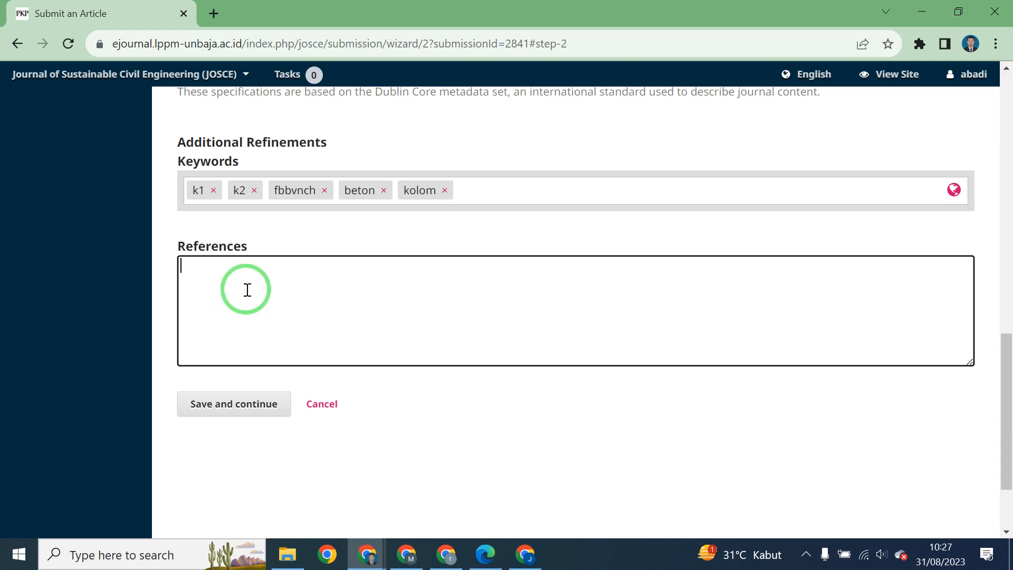
{"action": "left_click", "coordinate": [228, 405]}
{"action": "left_click", "coordinate": [333, 283]}
{"action": "type", "text": "sdfasdf"}
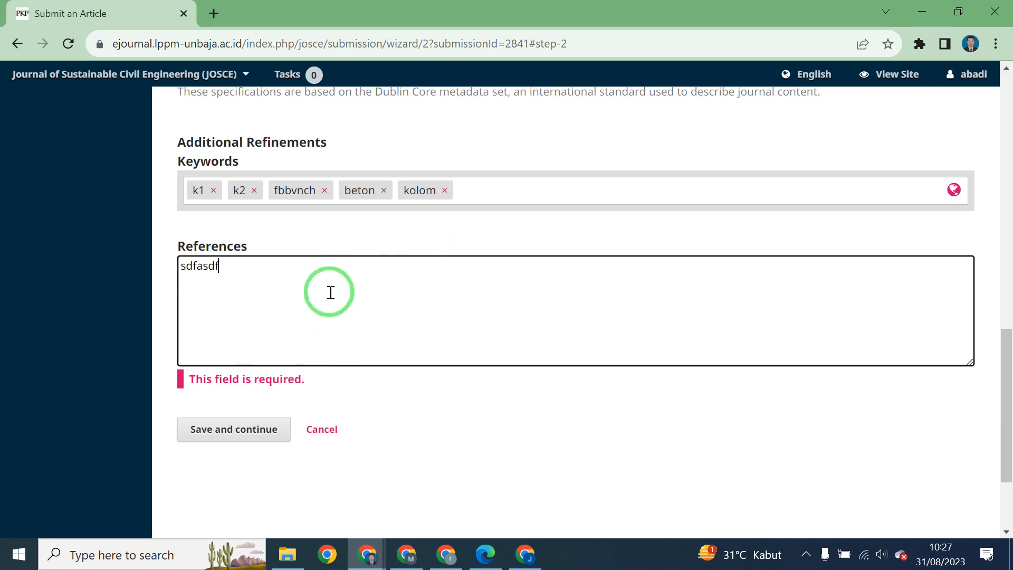
{"action": "type", "text": "sa"}
{"action": "left_click", "coordinate": [256, 415]}
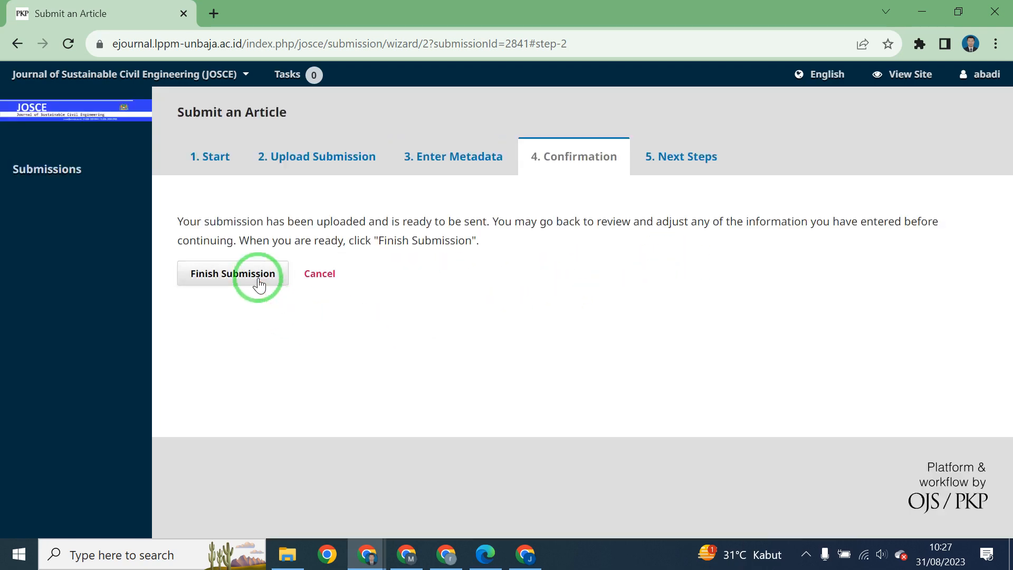
Finish the submission and confirm sending it.
{"action": "left_click", "coordinate": [259, 284]}
{"action": "left_click", "coordinate": [351, 199]}
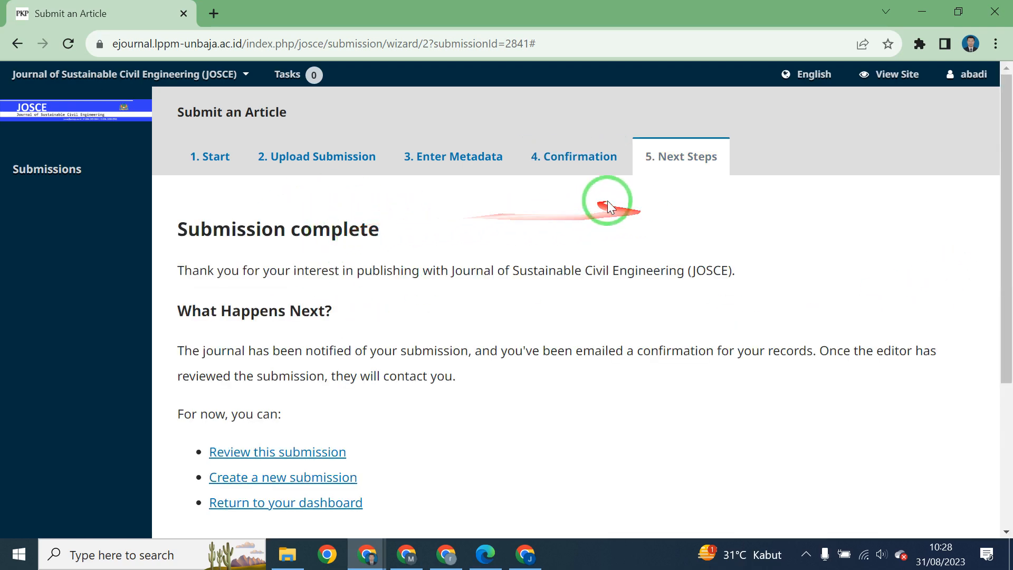
Open Submissions, glance at Archives, and return to My Queue listing submission 2841, contoh 1 judul.
{"action": "scroll", "coordinate": [606, 206], "scroll_direction": "down", "scroll_amount": 4}
{"action": "scroll", "coordinate": [603, 211], "scroll_direction": "up", "scroll_amount": 4}
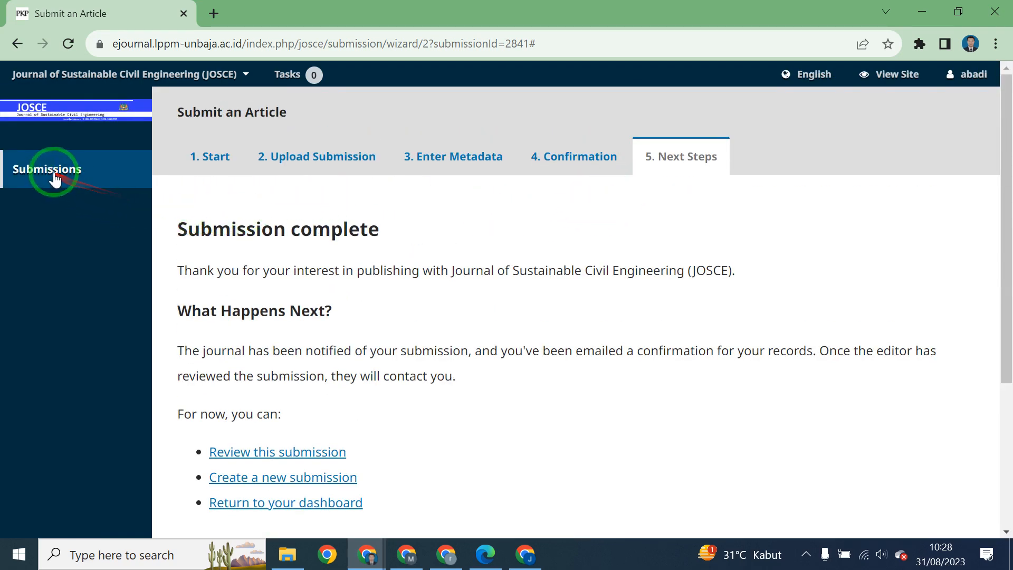
{"action": "left_click", "coordinate": [55, 176]}
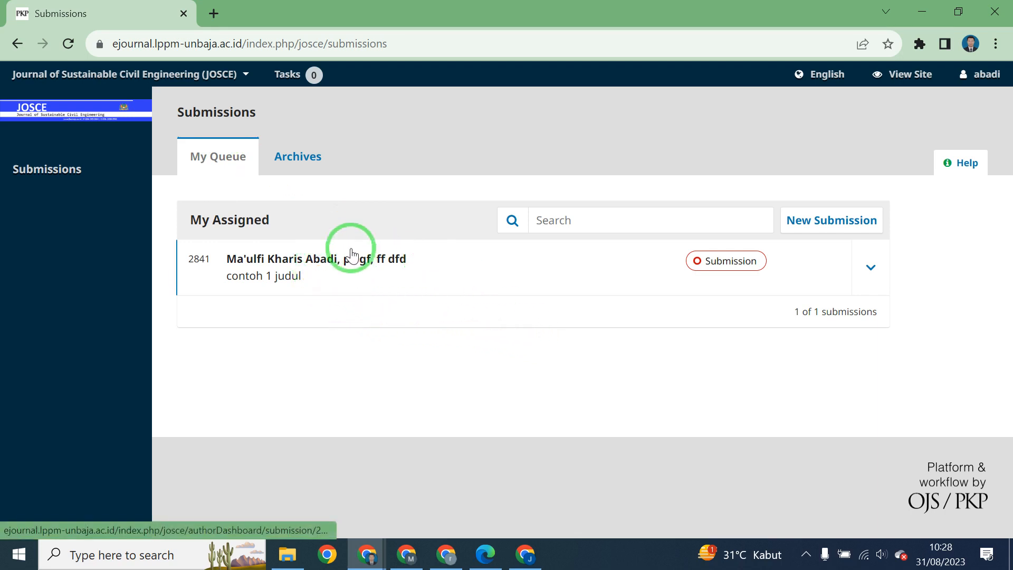
{"action": "left_click", "coordinate": [299, 158]}
{"action": "left_click", "coordinate": [250, 168]}
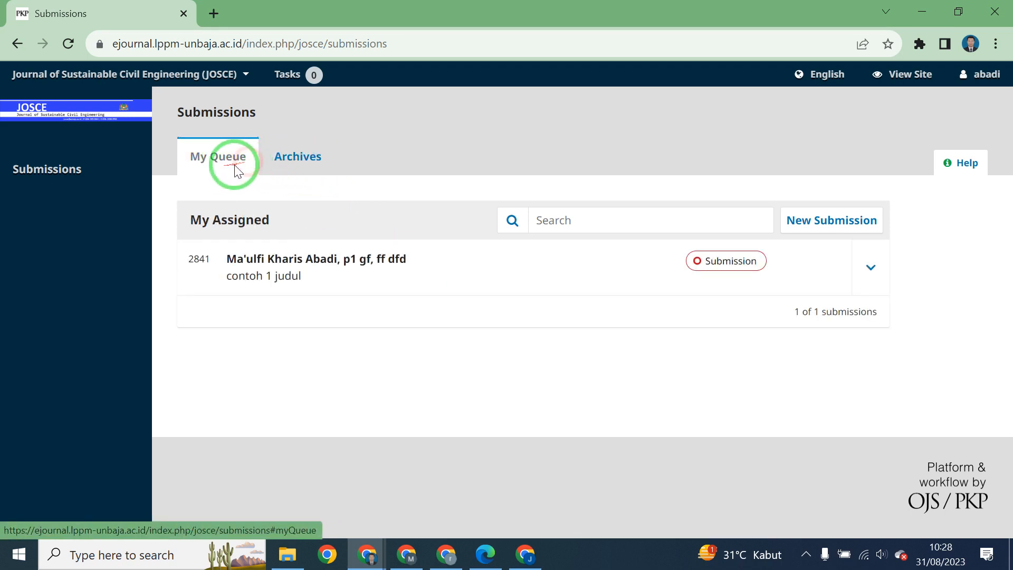
Open submission 2841's dashboard and look over its author names and .docx Article Text file.
{"action": "left_click", "coordinate": [258, 269]}
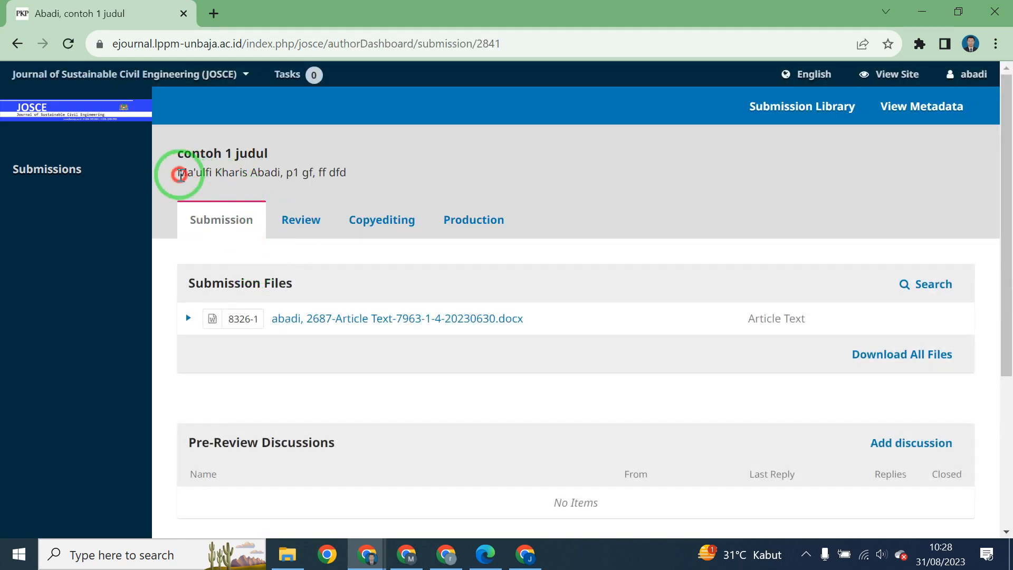
{"action": "left_click_drag", "start_coordinate": [180, 174], "coordinate": [426, 184]}
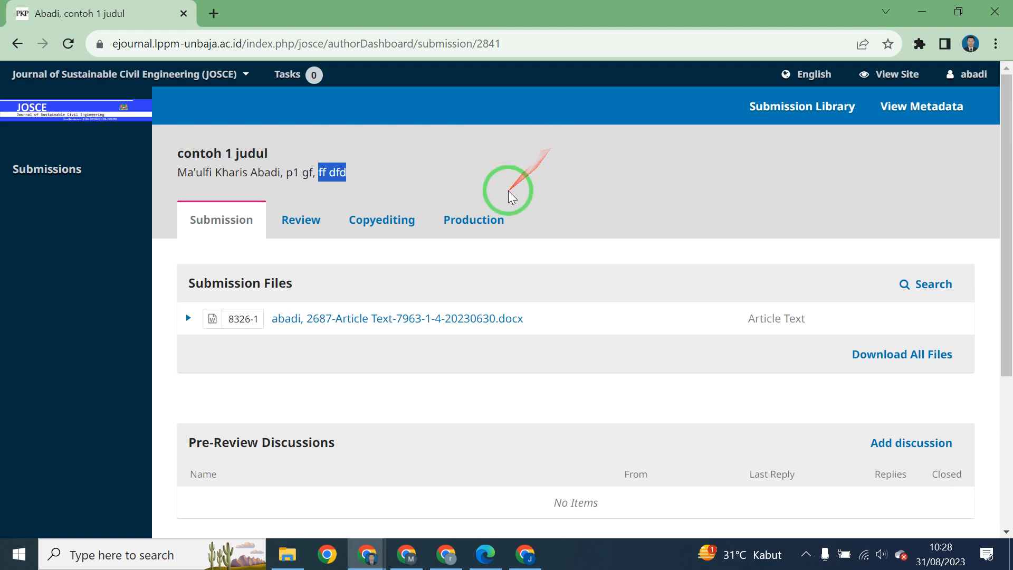
{"action": "left_click", "coordinate": [518, 170]}
{"action": "scroll", "coordinate": [527, 195], "scroll_direction": "down", "scroll_amount": 5}
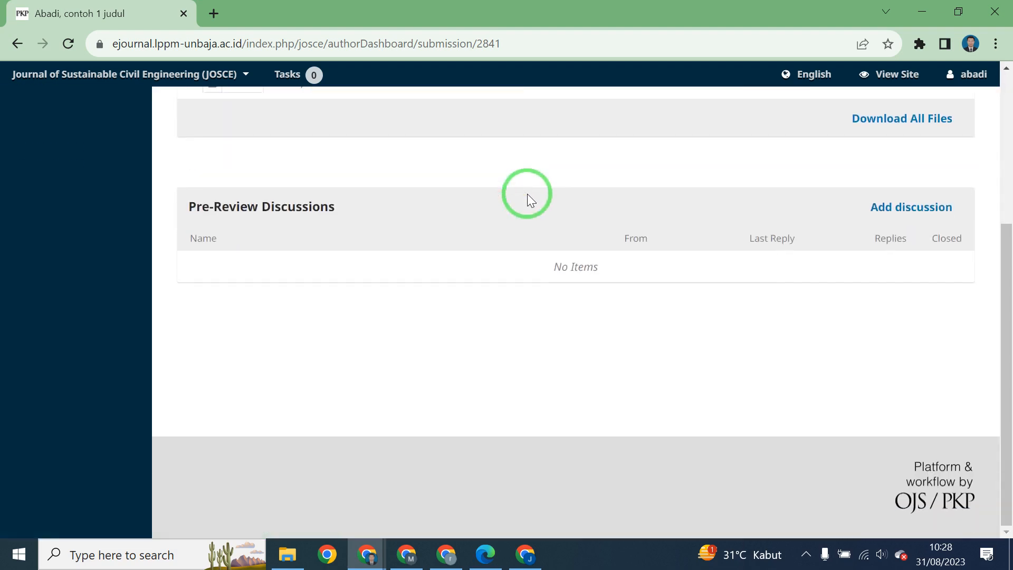
{"action": "scroll", "coordinate": [527, 194], "scroll_direction": "up", "scroll_amount": 5}
{"action": "scroll", "coordinate": [529, 194], "scroll_direction": "down", "scroll_amount": 1}
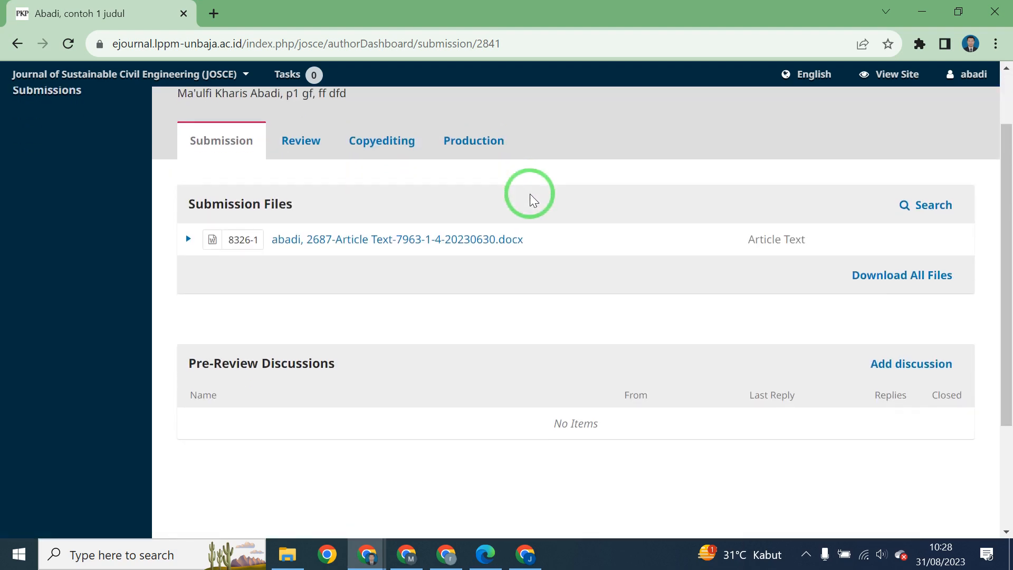
{"action": "scroll", "coordinate": [530, 194], "scroll_direction": "up", "scroll_amount": 1}
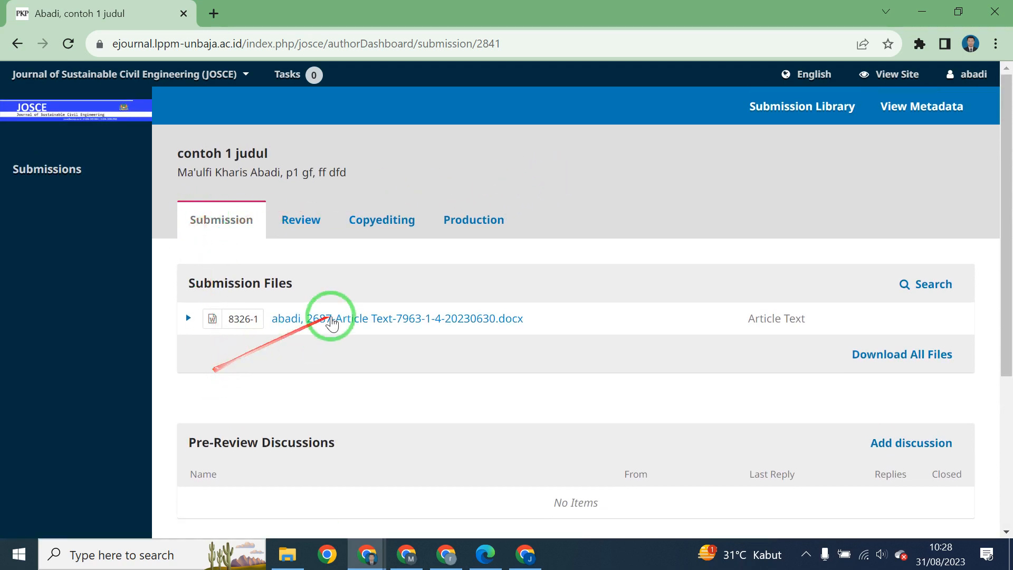
{"action": "scroll", "coordinate": [331, 322], "scroll_direction": "down", "scroll_amount": 1}
{"action": "scroll", "coordinate": [331, 323], "scroll_direction": "up", "scroll_amount": 1}
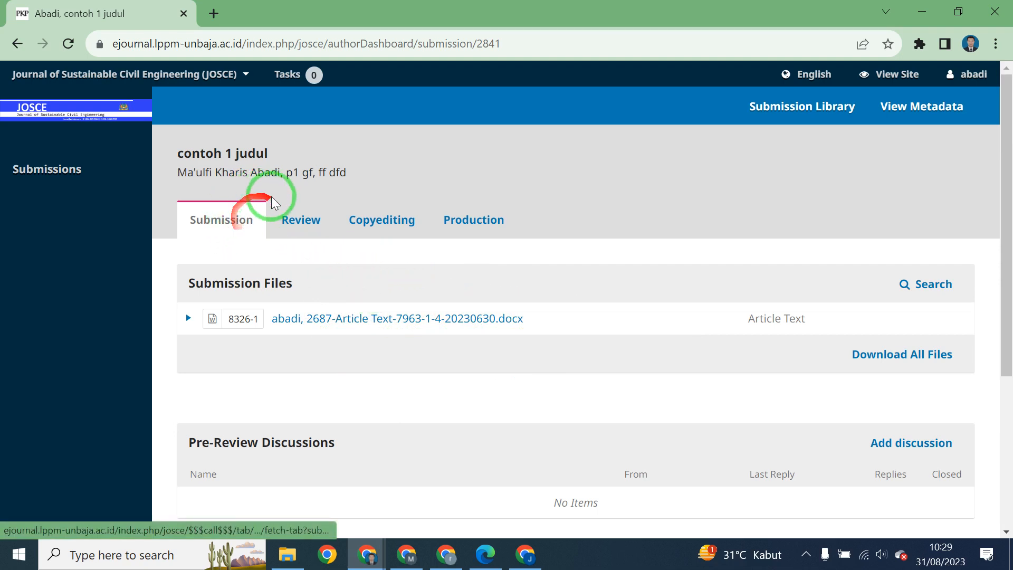
Look through the Review, Copyediting and Production stages, then return to the Submission stage.
{"action": "left_click", "coordinate": [290, 218]}
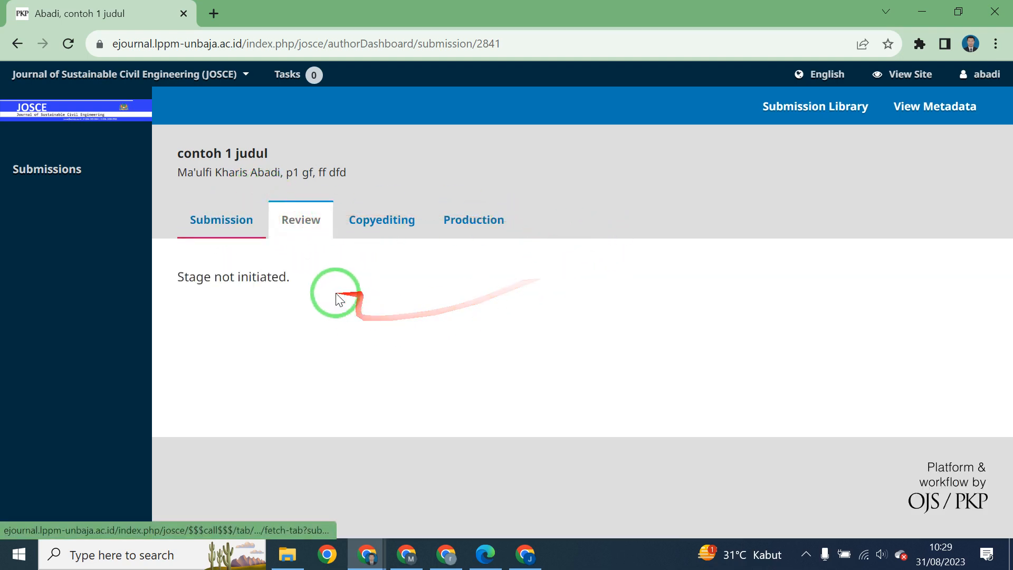
{"action": "left_click", "coordinate": [228, 223]}
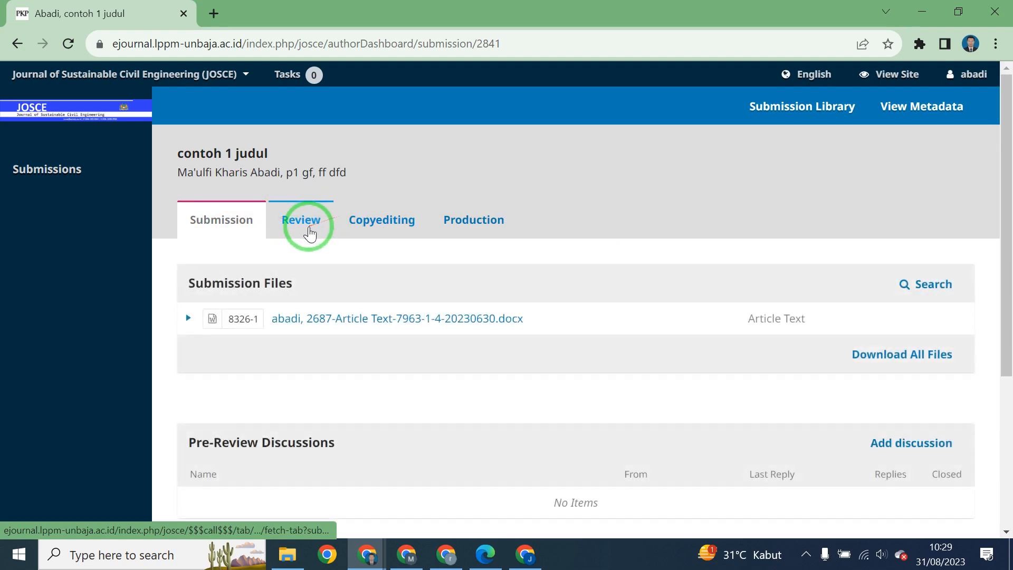
{"action": "left_click", "coordinate": [309, 225]}
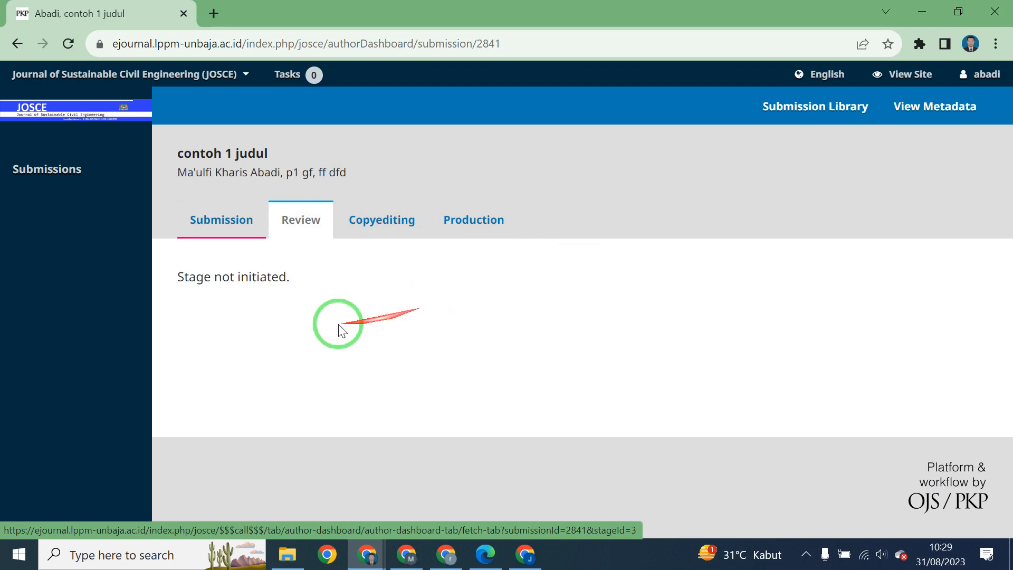
{"action": "left_click", "coordinate": [359, 219]}
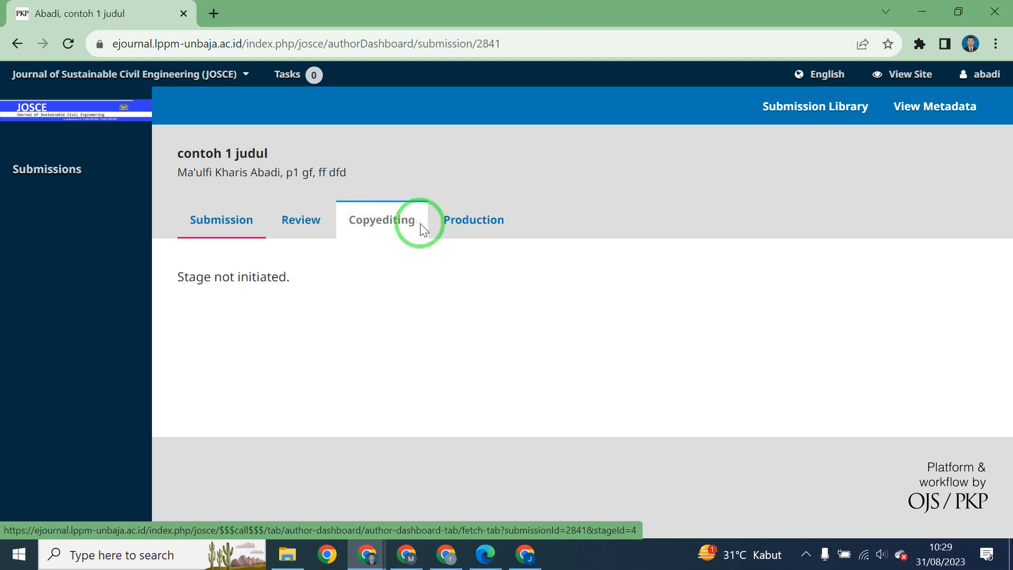
{"action": "left_click", "coordinate": [470, 217]}
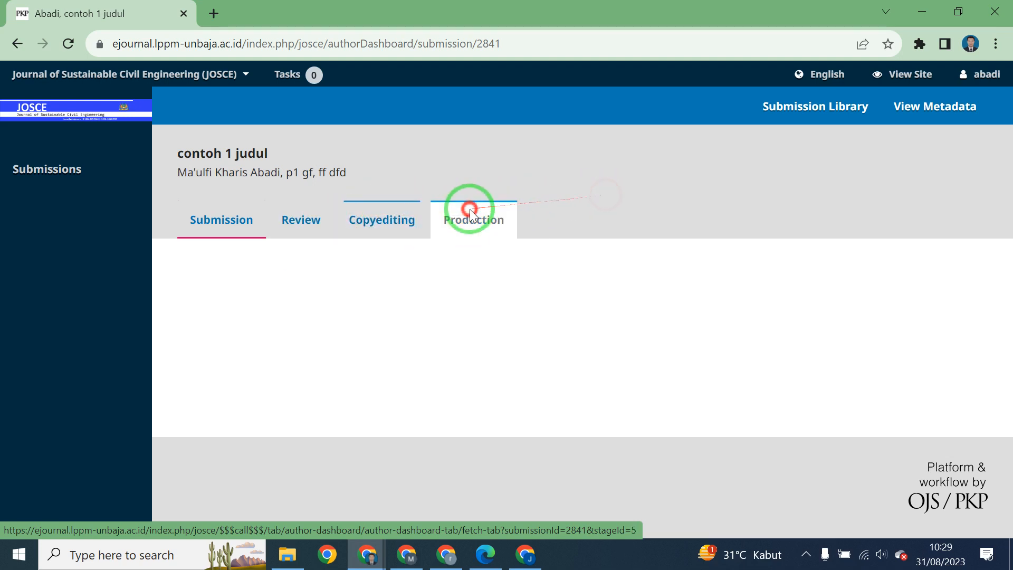
{"action": "left_click", "coordinate": [210, 220]}
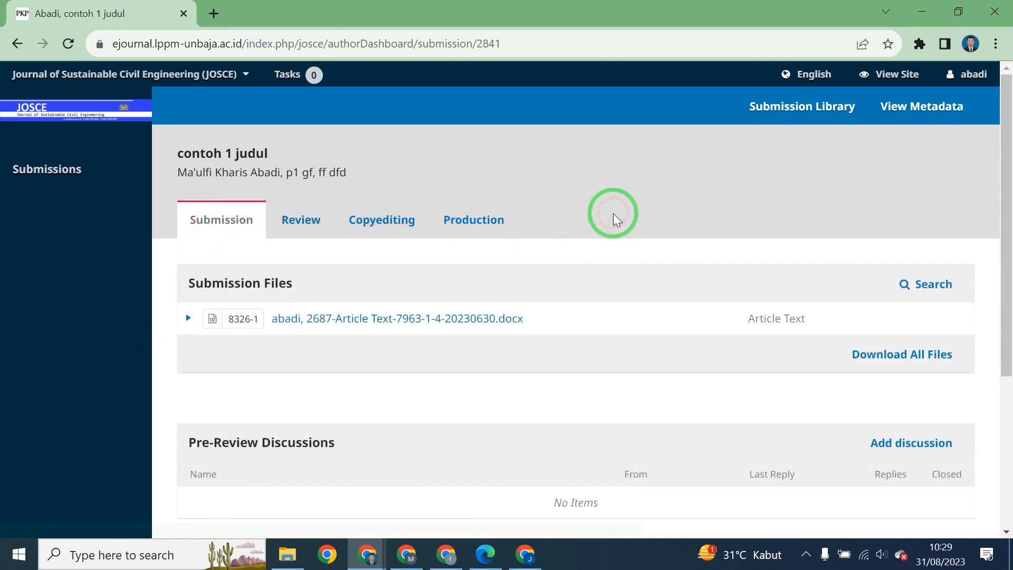
Recheck the Review stage, then scroll the Submission stage down to Pre-Review Discussions.
{"action": "scroll", "coordinate": [615, 219], "scroll_direction": "down", "scroll_amount": 1}
{"action": "scroll", "coordinate": [616, 222], "scroll_direction": "down", "scroll_amount": 1}
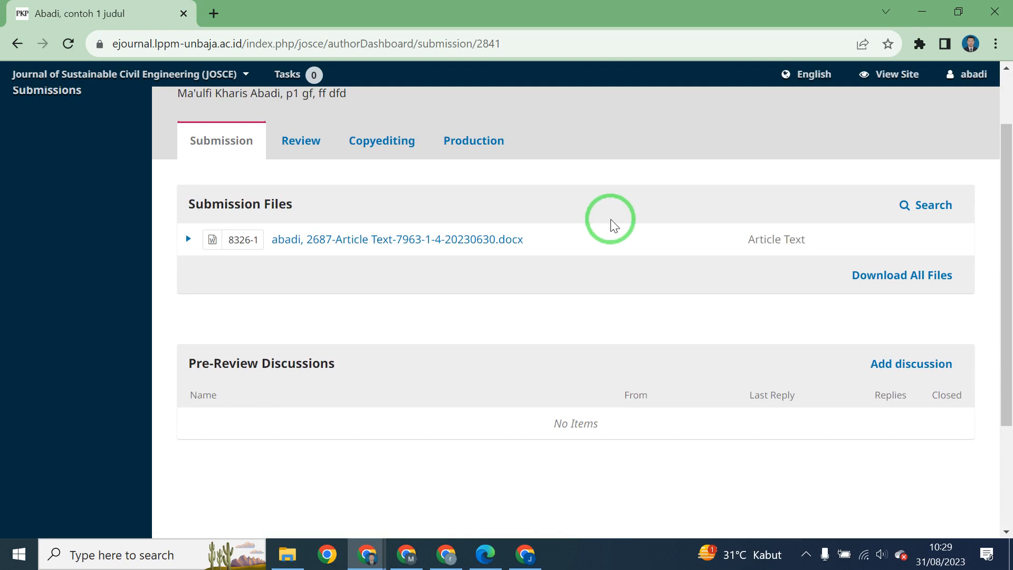
{"action": "scroll", "coordinate": [613, 229], "scroll_direction": "up", "scroll_amount": 2}
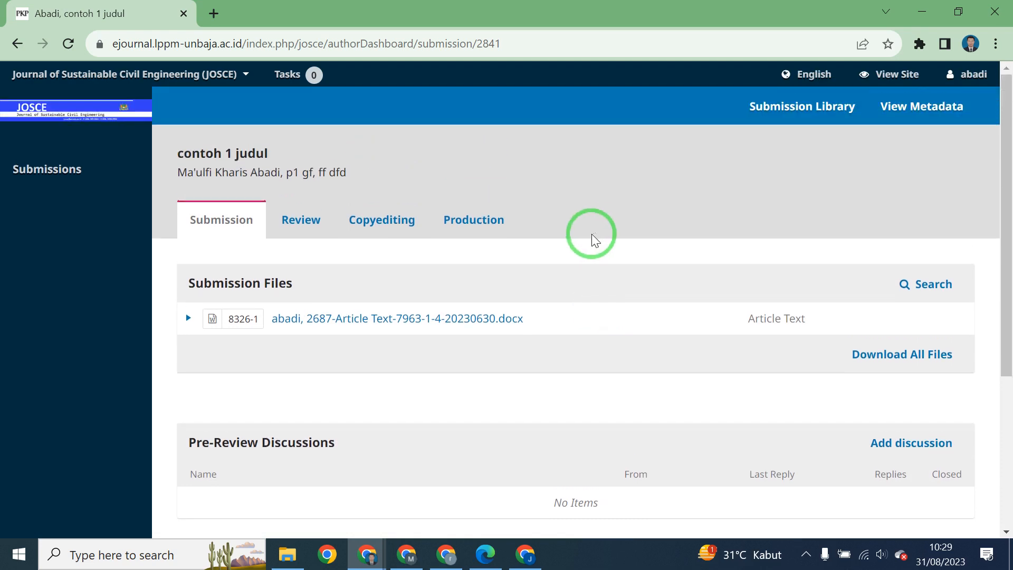
{"action": "scroll", "coordinate": [818, 296], "scroll_direction": "down", "scroll_amount": 2}
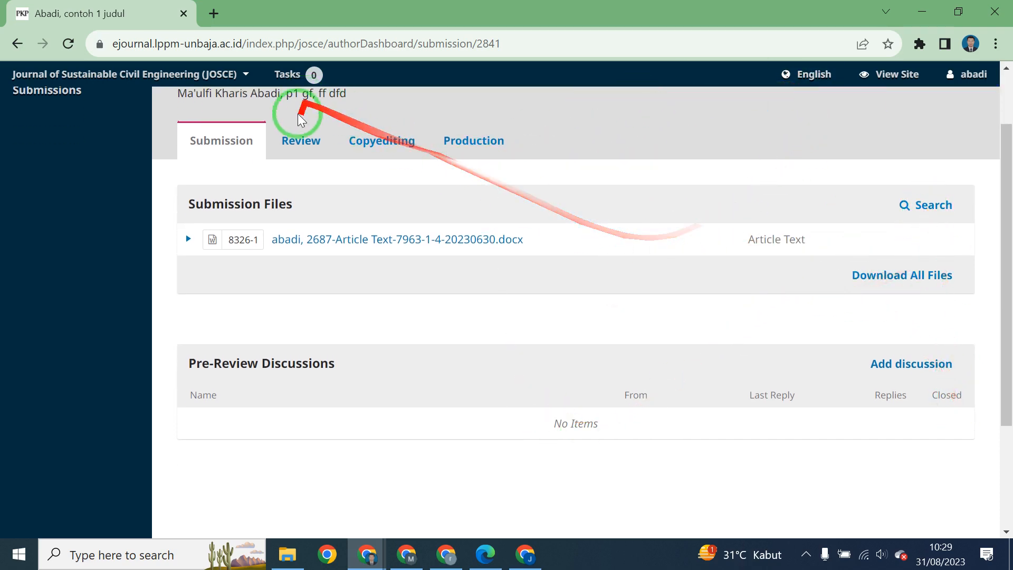
{"action": "left_click", "coordinate": [293, 138]}
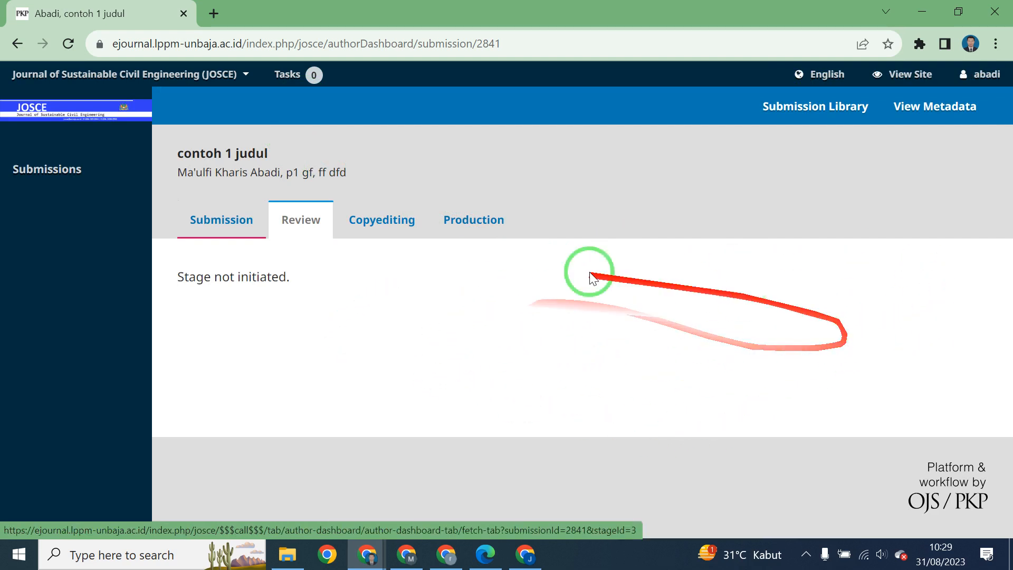
{"action": "left_click", "coordinate": [238, 222]}
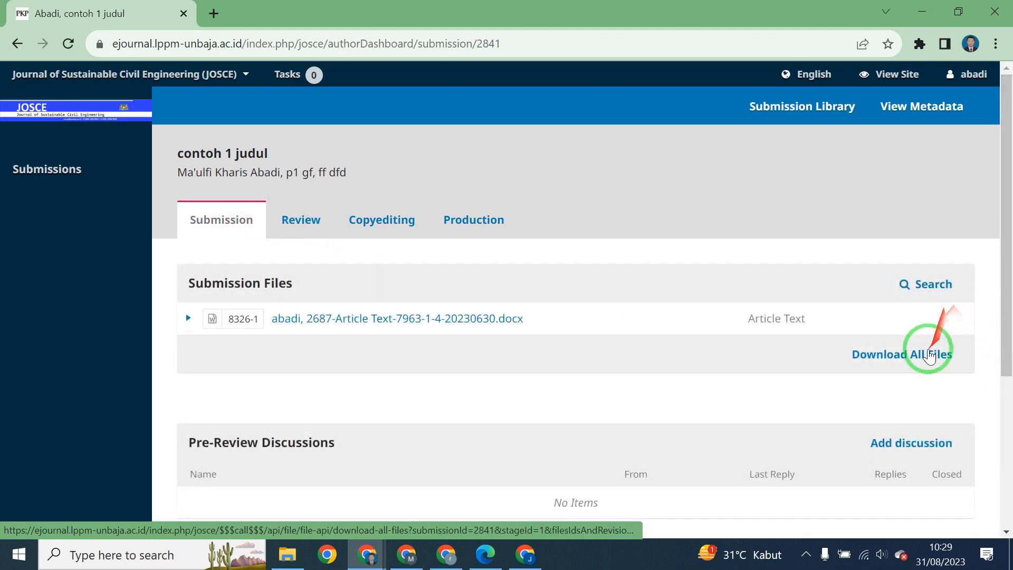
{"action": "scroll", "coordinate": [929, 343], "scroll_direction": "down", "scroll_amount": 2}
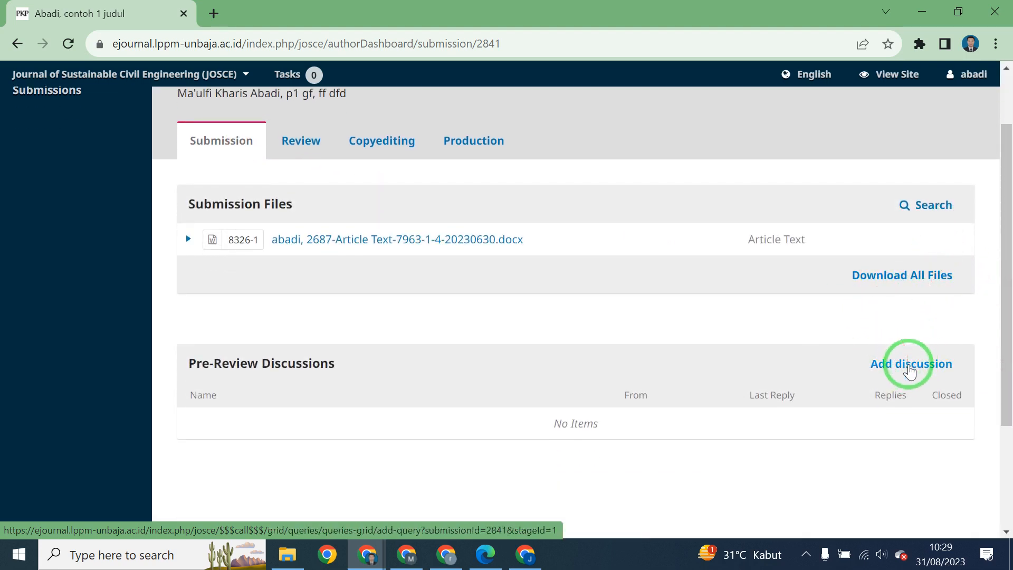
{"action": "scroll", "coordinate": [781, 311], "scroll_direction": "down", "scroll_amount": 2}
{"action": "left_click", "coordinate": [909, 286]}
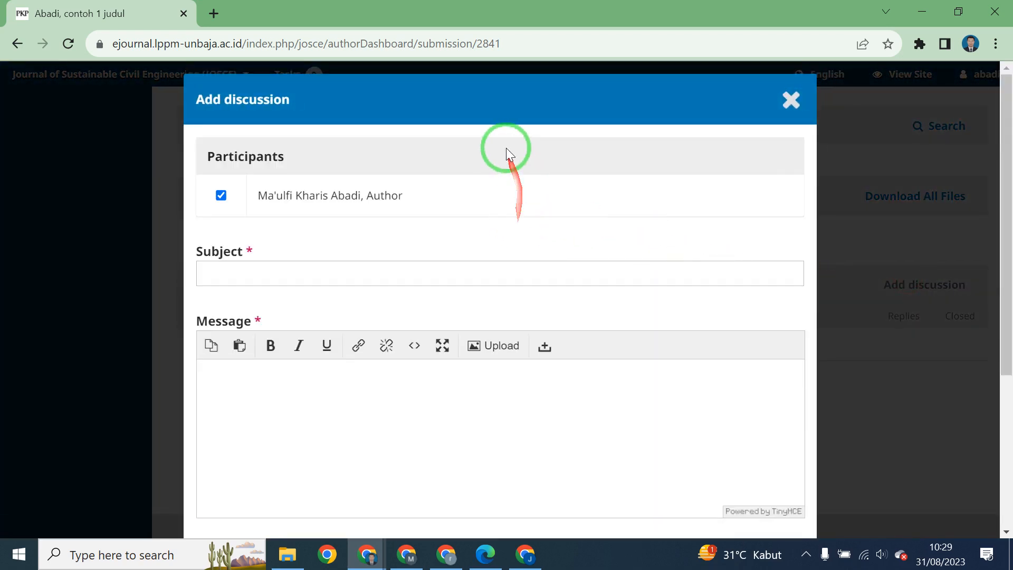
{"action": "scroll", "coordinate": [506, 150], "scroll_direction": "down", "scroll_amount": 1}
{"action": "left_click", "coordinate": [531, 191]}
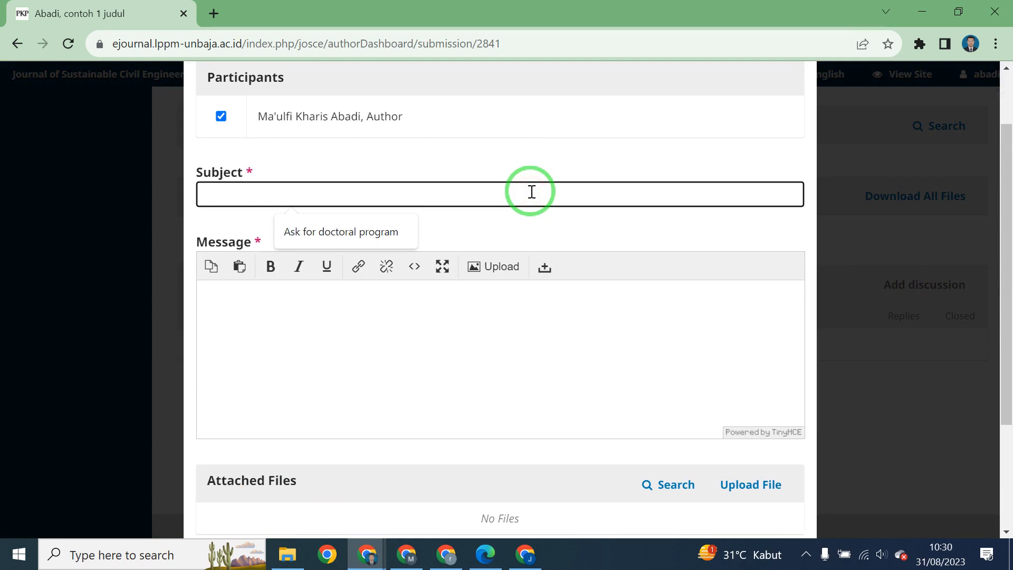
{"action": "left_click", "coordinate": [532, 163]}
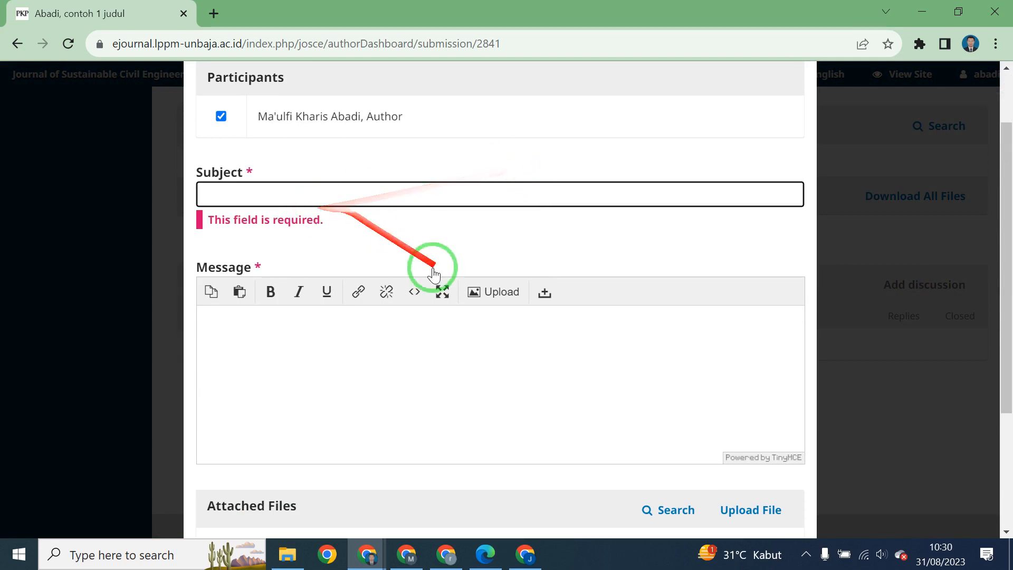
{"action": "scroll", "coordinate": [475, 291], "scroll_direction": "down", "scroll_amount": 3}
{"action": "scroll", "coordinate": [510, 305], "scroll_direction": "down", "scroll_amount": 1}
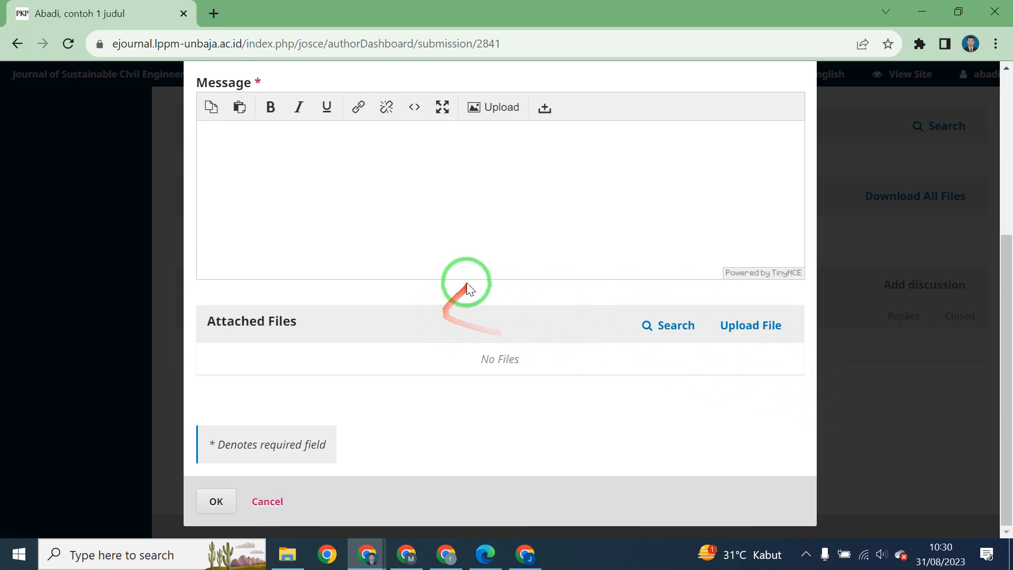
{"action": "scroll", "coordinate": [467, 283], "scroll_direction": "up", "scroll_amount": 3}
{"action": "left_click", "coordinate": [870, 151]}
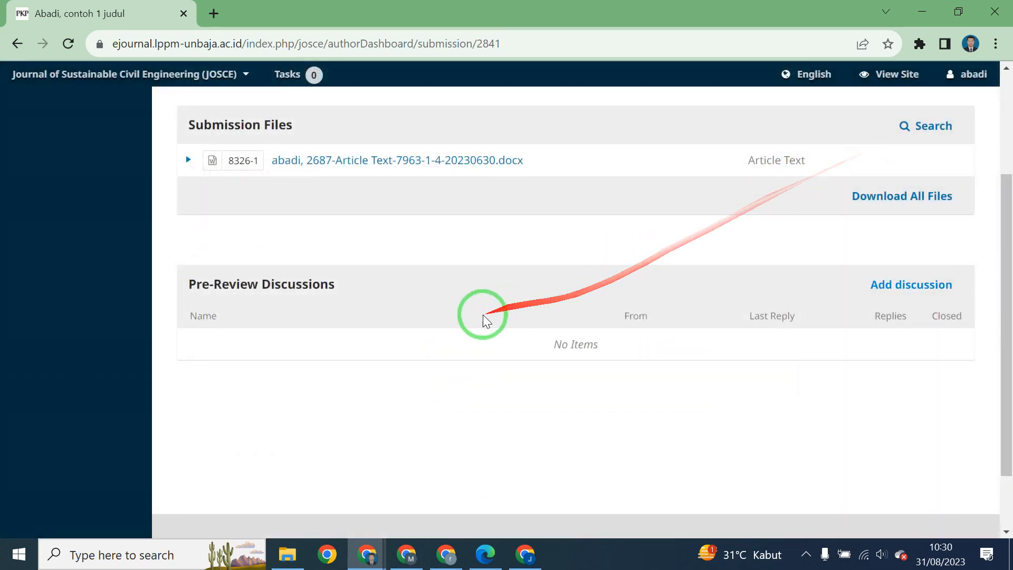
{"action": "scroll", "coordinate": [483, 315], "scroll_direction": "up", "scroll_amount": 3}
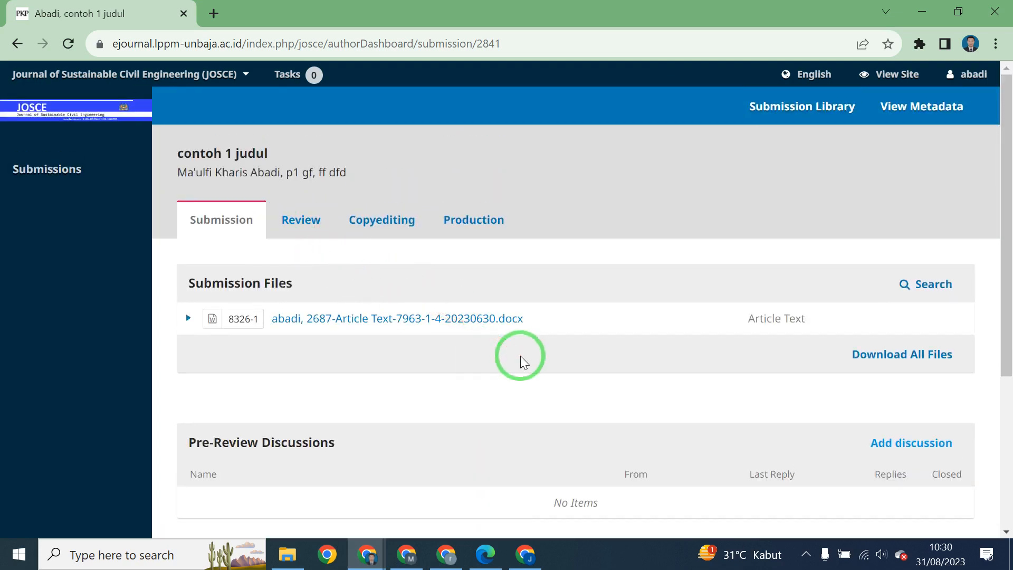
{"action": "scroll", "coordinate": [401, 357], "scroll_direction": "down", "scroll_amount": 4}
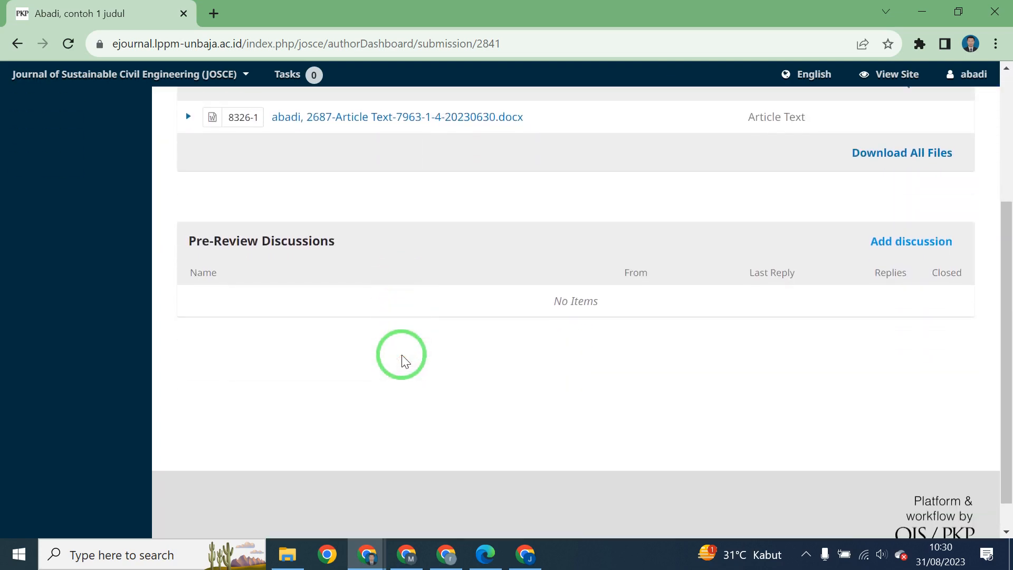
{"action": "scroll", "coordinate": [401, 355], "scroll_direction": "up", "scroll_amount": 2}
{"action": "scroll", "coordinate": [249, 260], "scroll_direction": "up", "scroll_amount": 2}
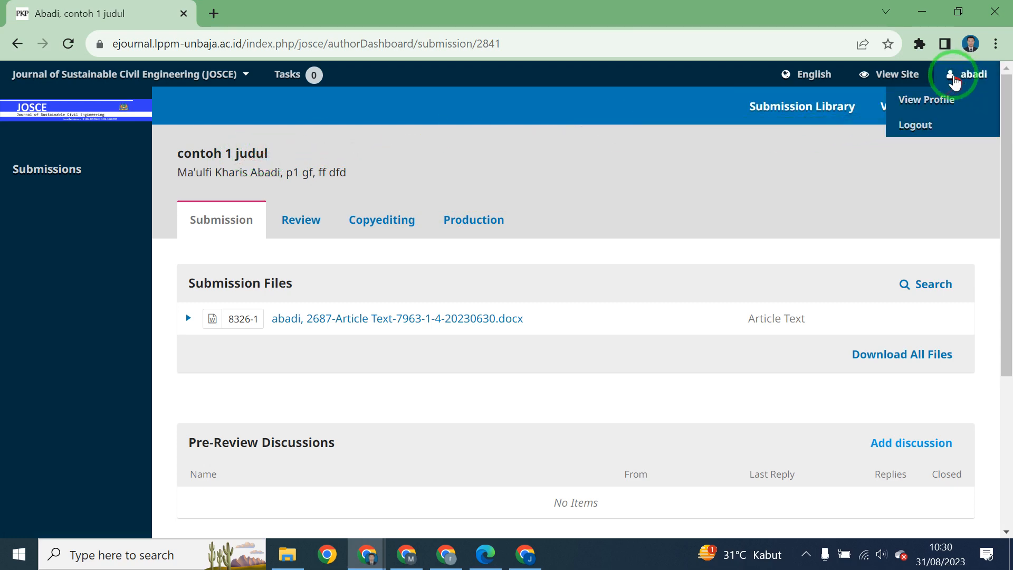
From the journal's public site, open the Submissions page and start a new submission.
{"action": "left_click", "coordinate": [916, 79]}
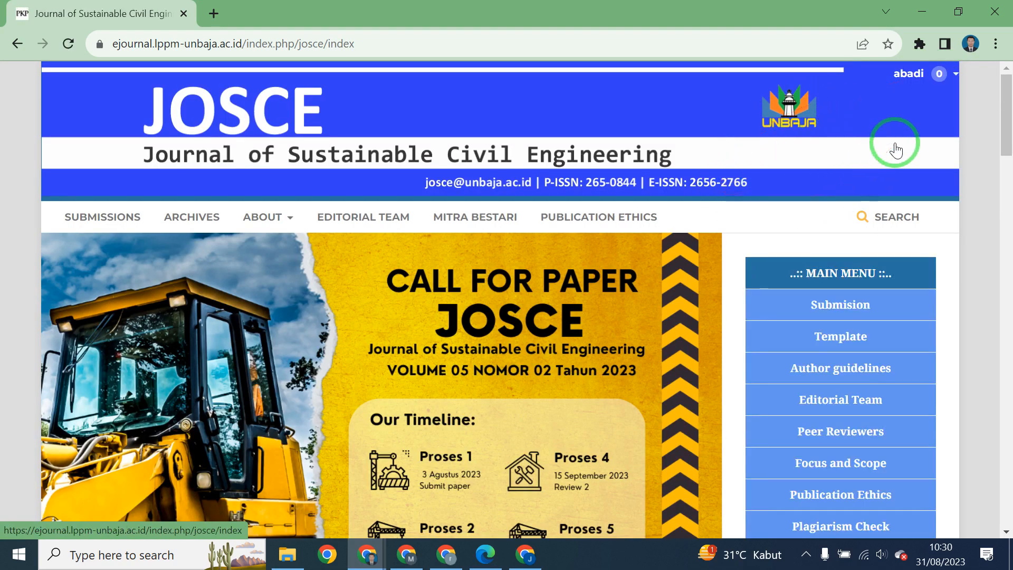
{"action": "left_click", "coordinate": [78, 221]}
{"action": "scroll", "coordinate": [158, 237], "scroll_direction": "down", "scroll_amount": 2}
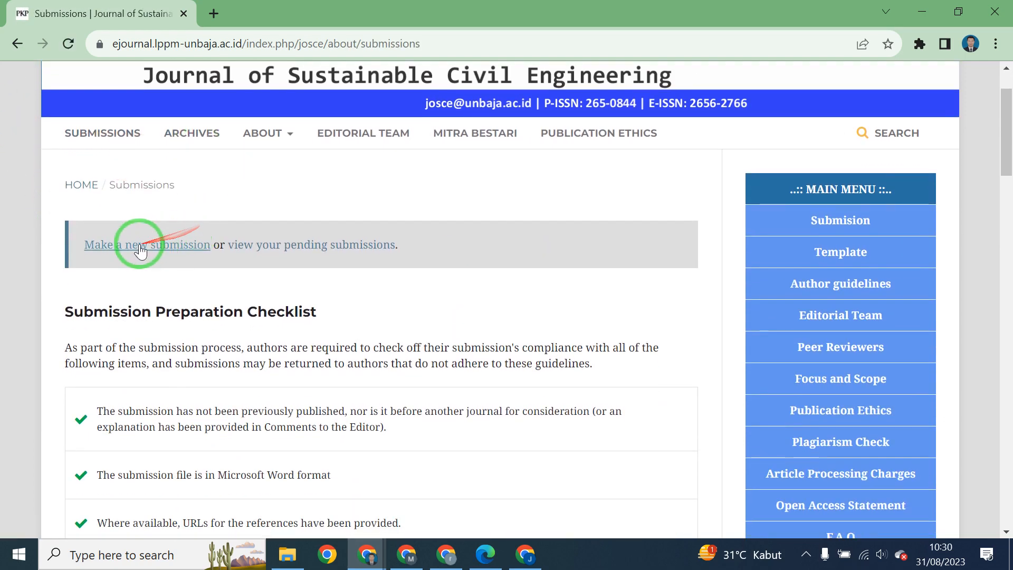
{"action": "left_click", "coordinate": [140, 247]}
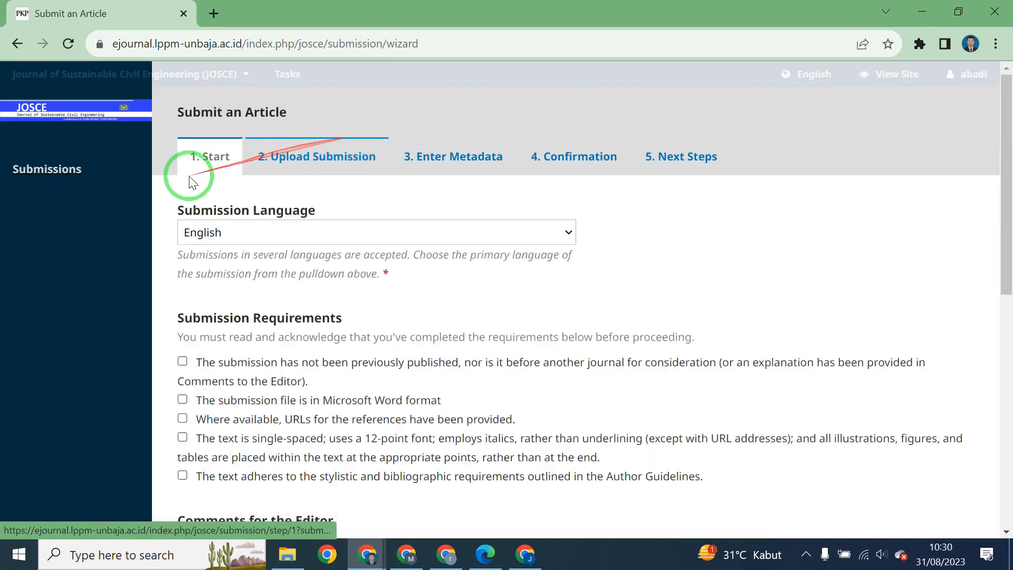
Scroll through the new-submission wizard, then return to the queue still listing only contoh 1 judul.
{"action": "scroll", "coordinate": [373, 230], "scroll_direction": "down", "scroll_amount": 10}
{"action": "scroll", "coordinate": [323, 290], "scroll_direction": "up", "scroll_amount": 10}
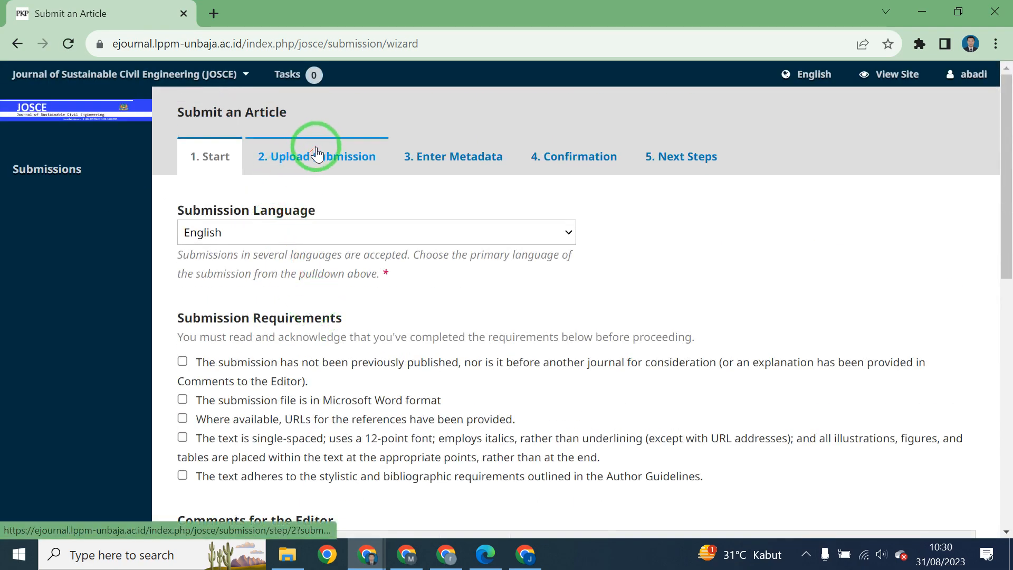
{"action": "scroll", "coordinate": [334, 301], "scroll_direction": "down", "scroll_amount": 10}
{"action": "scroll", "coordinate": [339, 301], "scroll_direction": "up", "scroll_amount": 10}
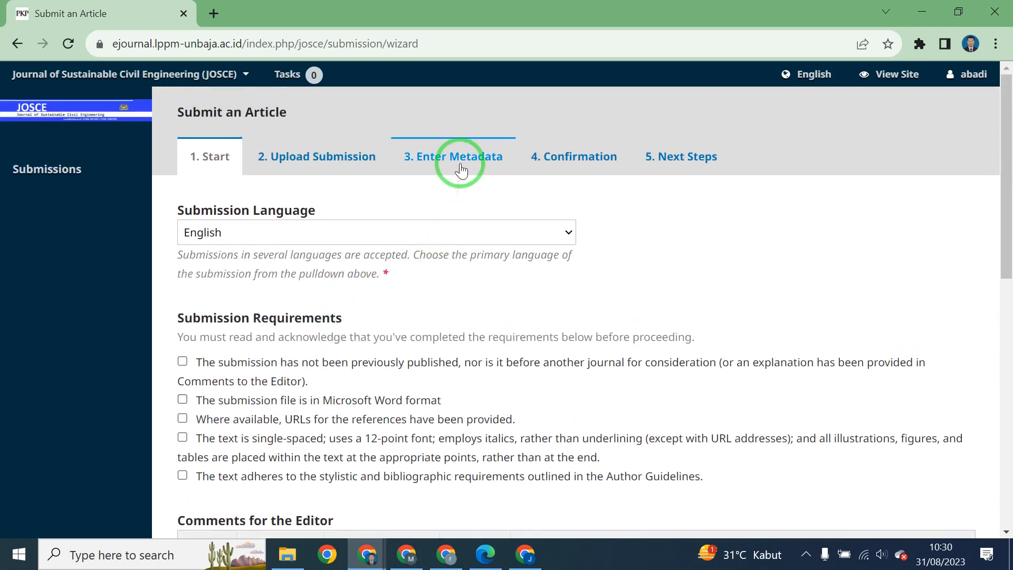
{"action": "scroll", "coordinate": [461, 294], "scroll_direction": "down", "scroll_amount": 7}
{"action": "scroll", "coordinate": [466, 290], "scroll_direction": "up", "scroll_amount": 5}
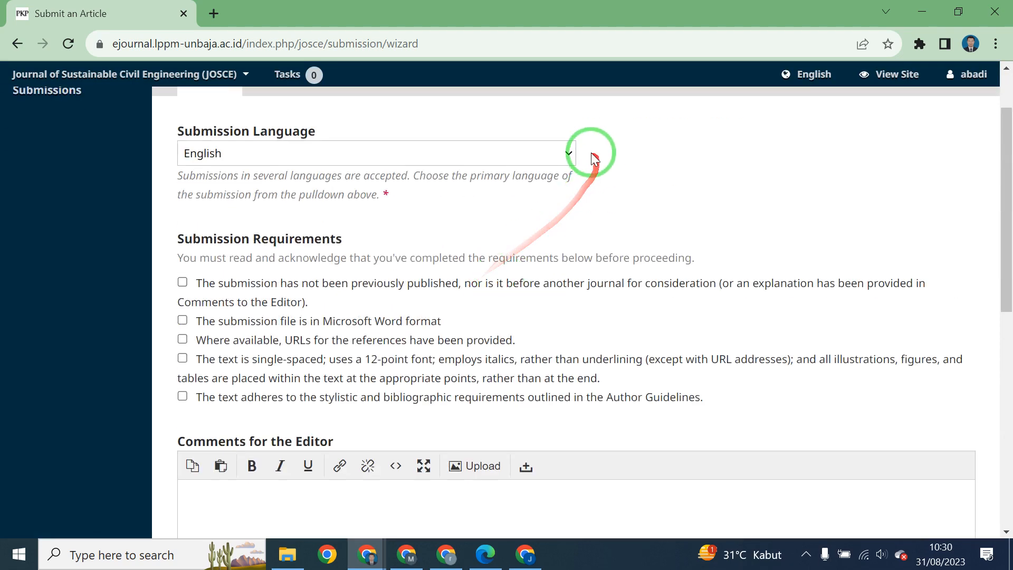
{"action": "scroll", "coordinate": [591, 153], "scroll_direction": "up", "scroll_amount": 2}
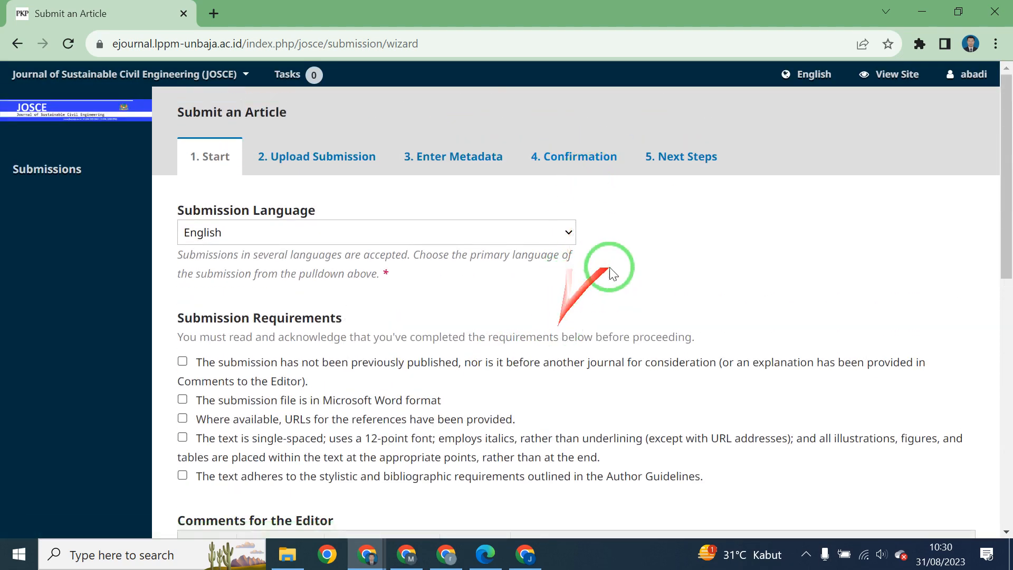
{"action": "scroll", "coordinate": [574, 258], "scroll_direction": "down", "scroll_amount": 1}
{"action": "scroll", "coordinate": [574, 258], "scroll_direction": "down", "scroll_amount": 5}
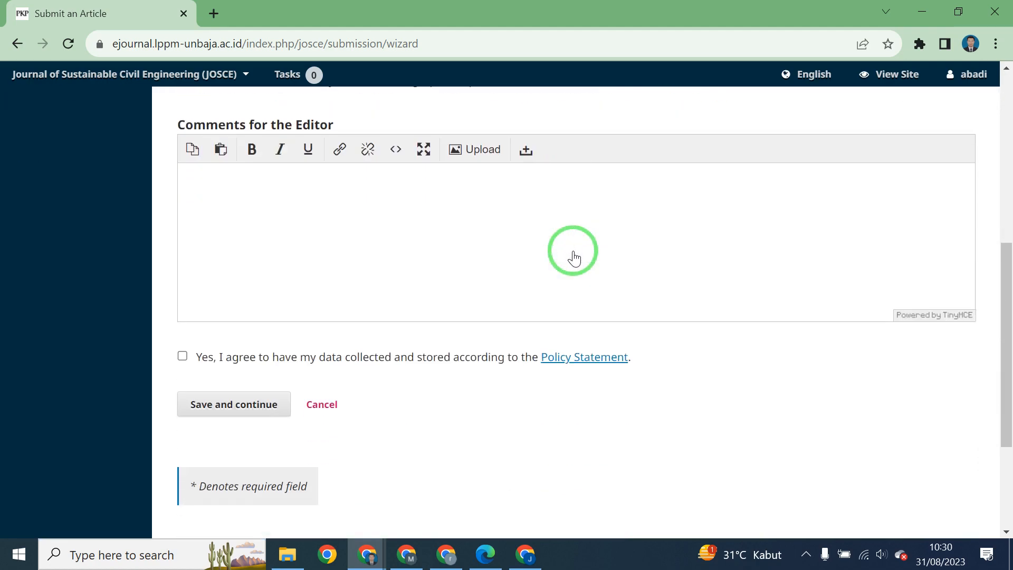
{"action": "scroll", "coordinate": [573, 253], "scroll_direction": "up", "scroll_amount": 6}
{"action": "left_click", "coordinate": [42, 182]}
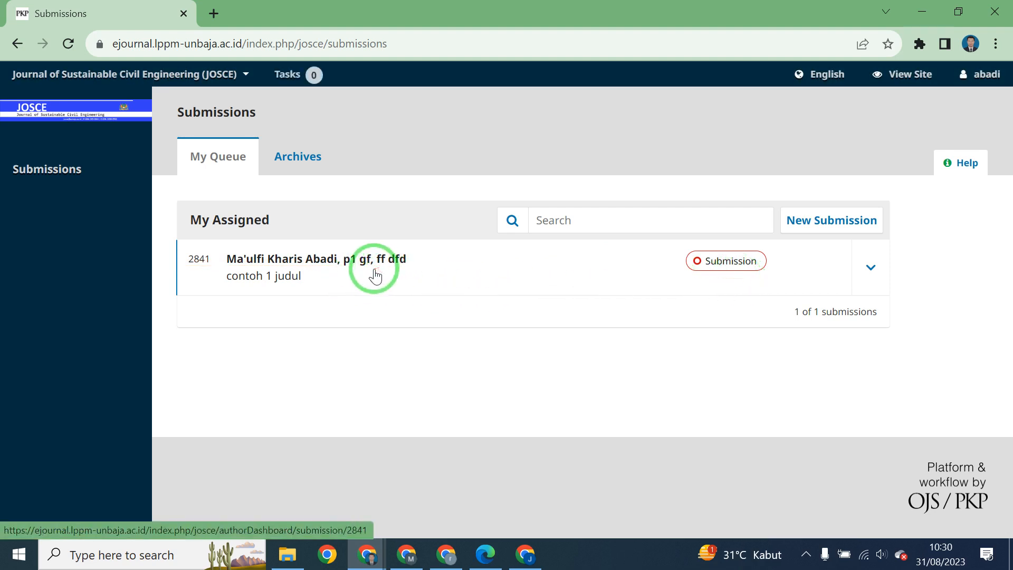
Open contoh 1 judul's workflow page and bring up the screen recorder's controls.
{"action": "left_click", "coordinate": [347, 257]}
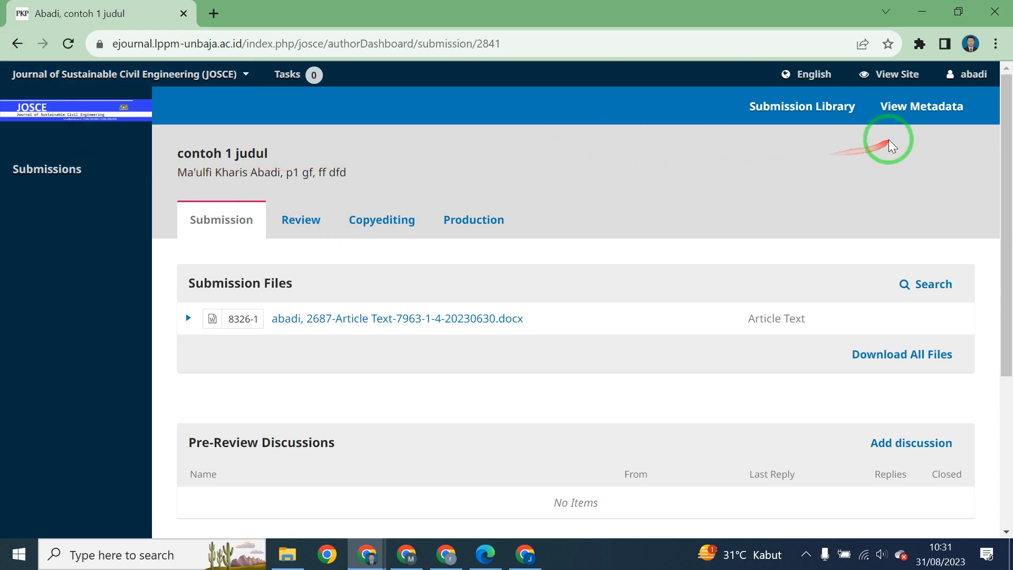
{"action": "left_click", "coordinate": [806, 555]}
{"action": "left_click", "coordinate": [774, 524]}
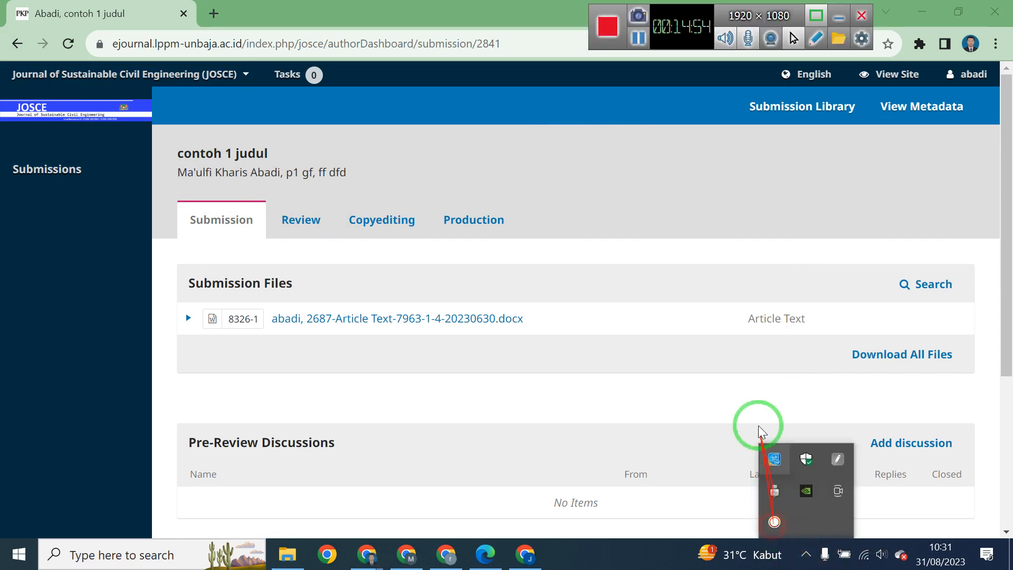